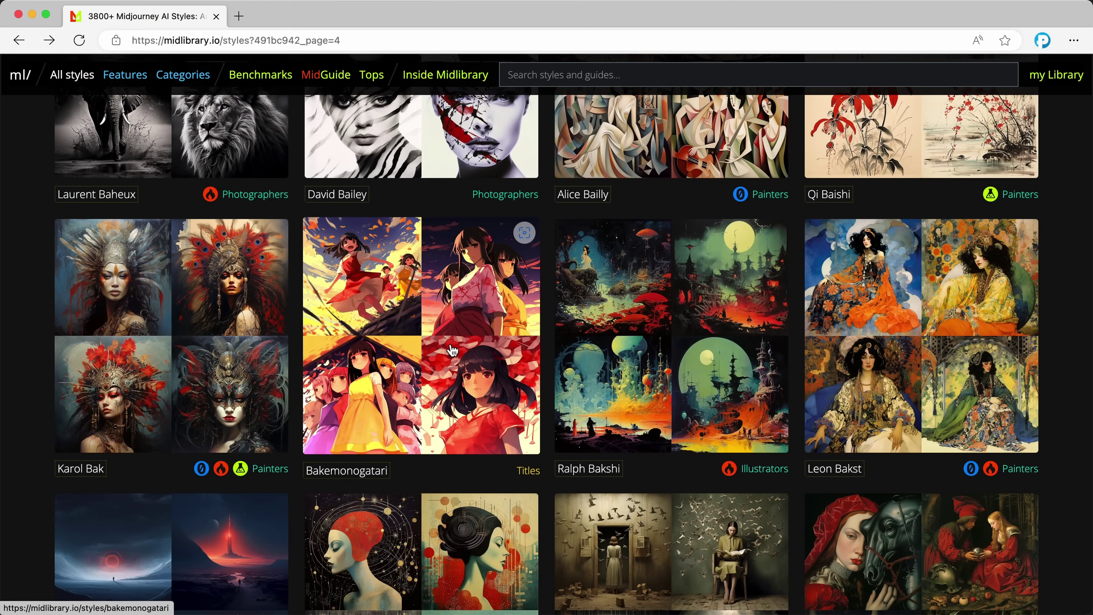
Open the Bakemonogatari style page in the style library and pick its "Bakemonogatari --v 5.2" prompt
click(509, 366)
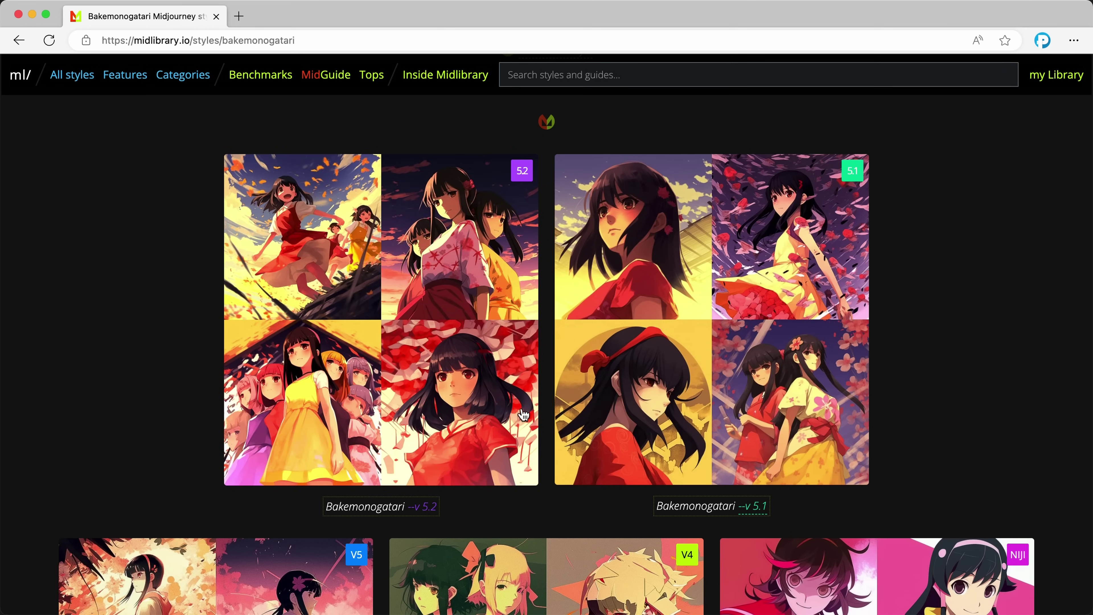
click(394, 502)
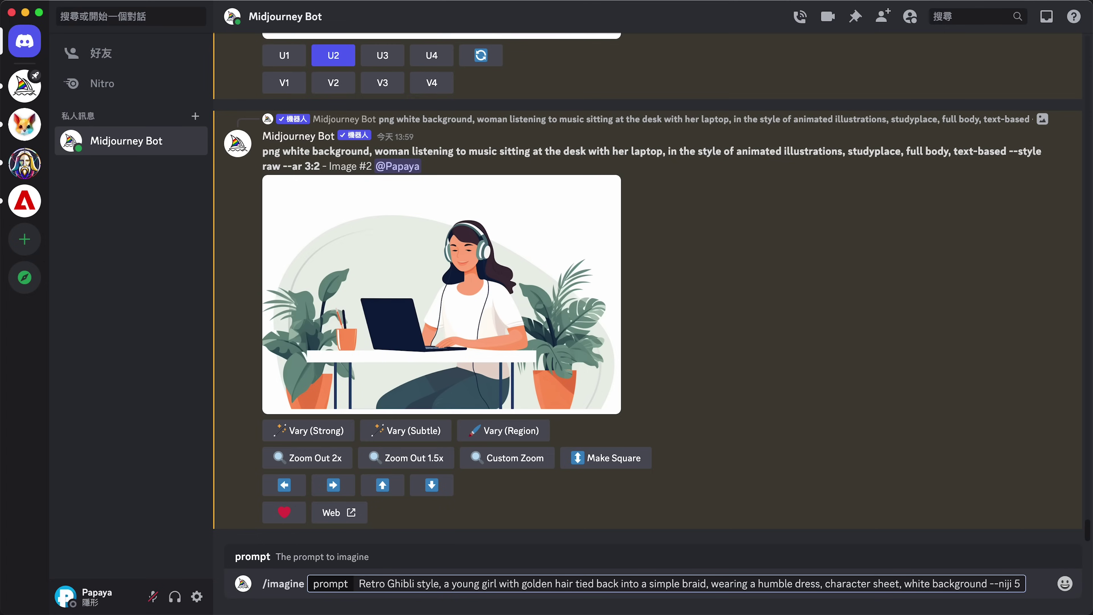
In Discord, submit the prepared Retro Ghibli young girl character sheet prompt with --niji 5 to Midjourney Bot and upscale the fourth image
key(Return)
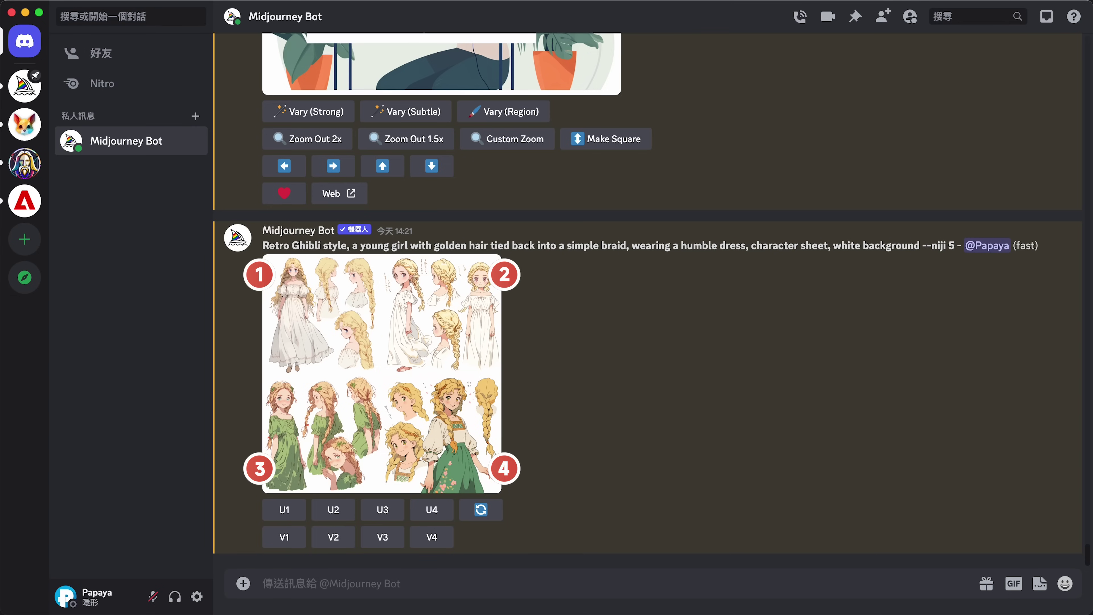
click(431, 509)
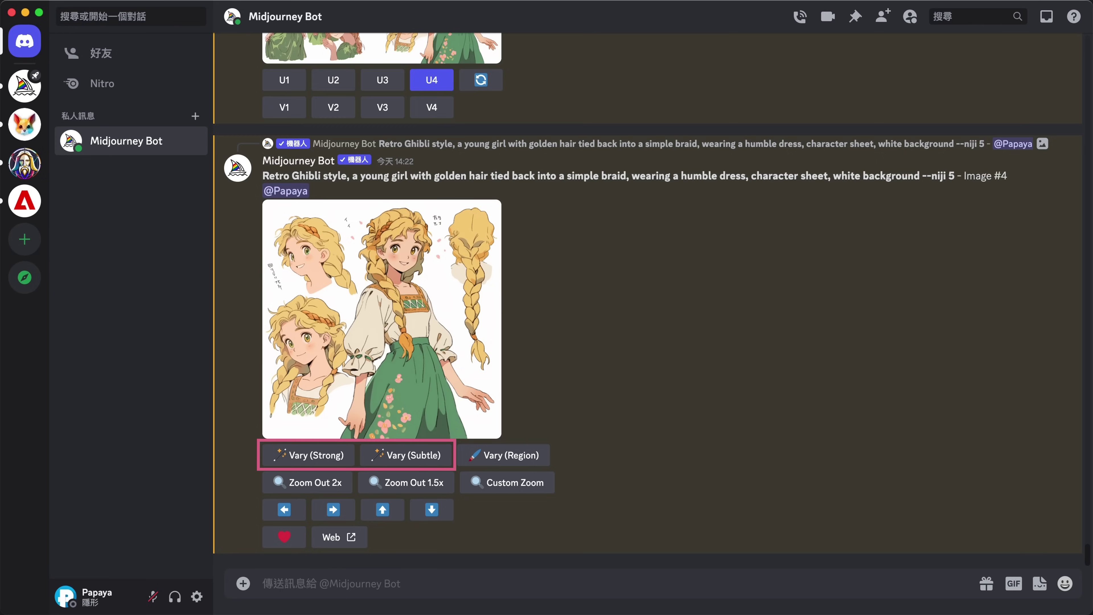
Generate both strong and subtle variations of the upscaled character sheet image
click(325, 462)
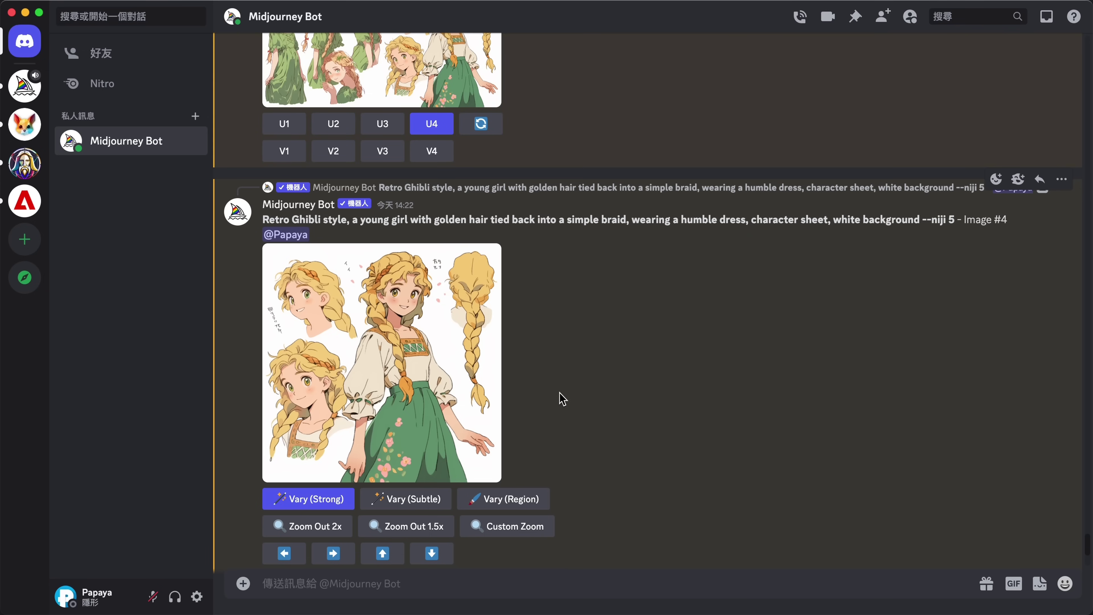
click(422, 499)
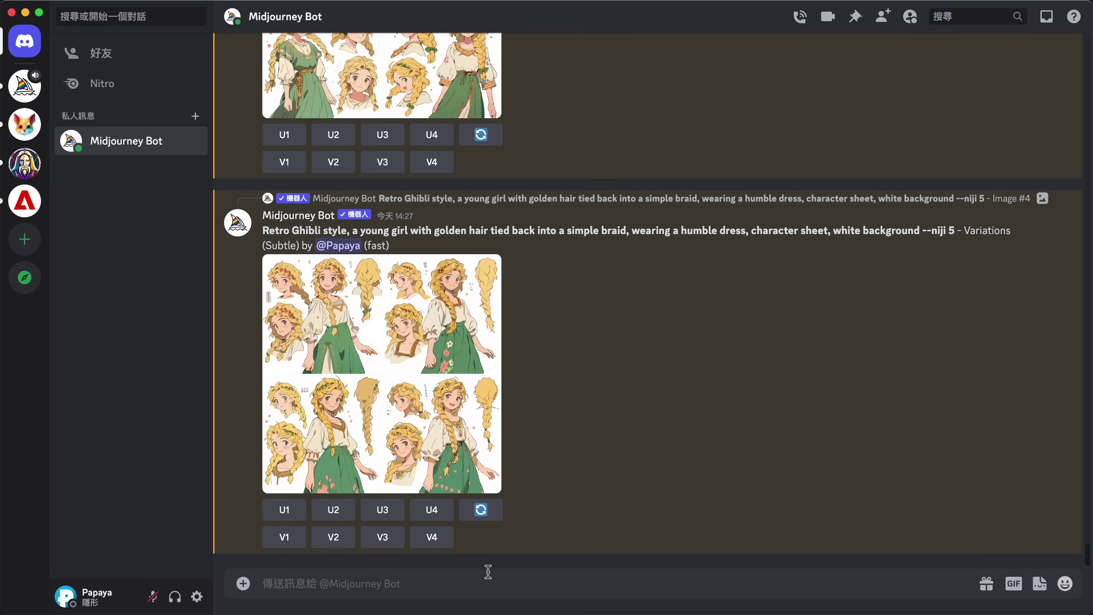
Call up the Midjourney Bot settings with /settings and enable Remix mode
click(471, 578)
text(/settings)
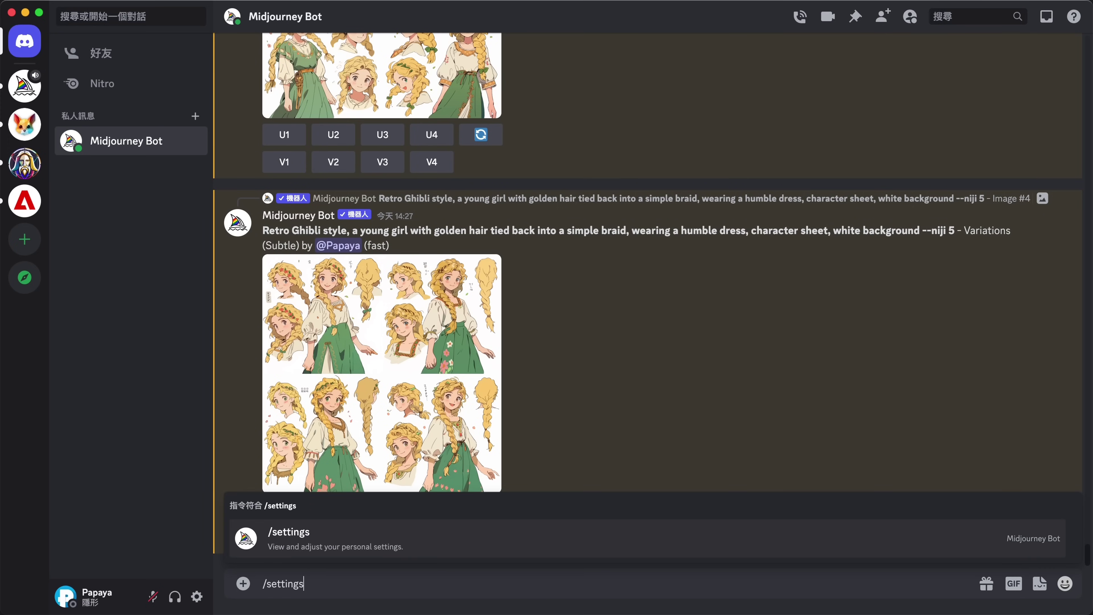
key(Return)
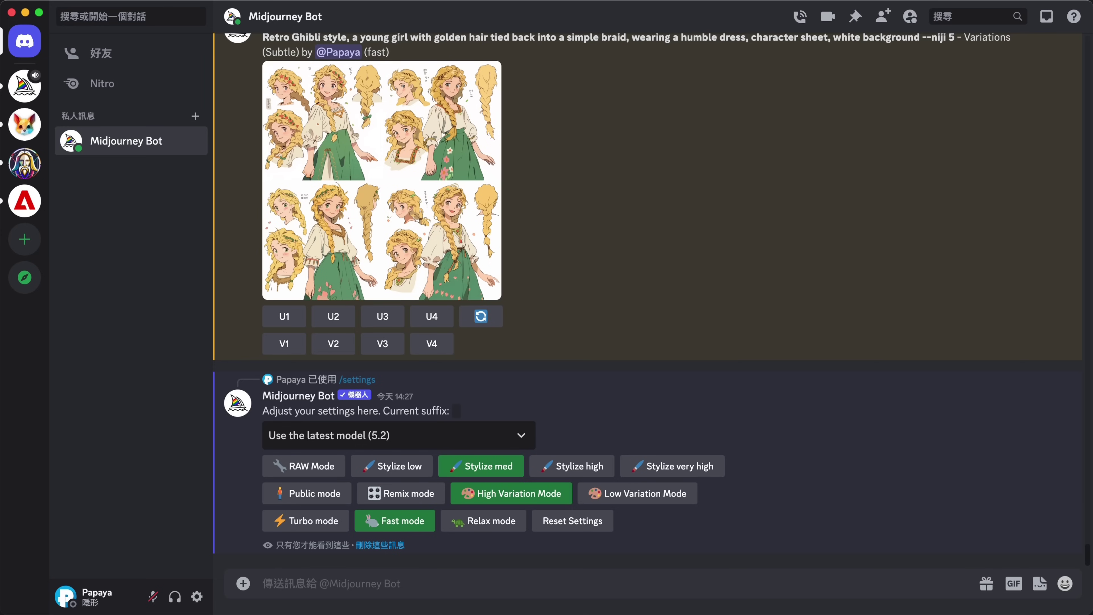
click(423, 497)
Pan the upscaled character sheet to the right with "full body turnaround of" inserted before "a young girl" in the prompt
scroll(423, 497, up, 10)
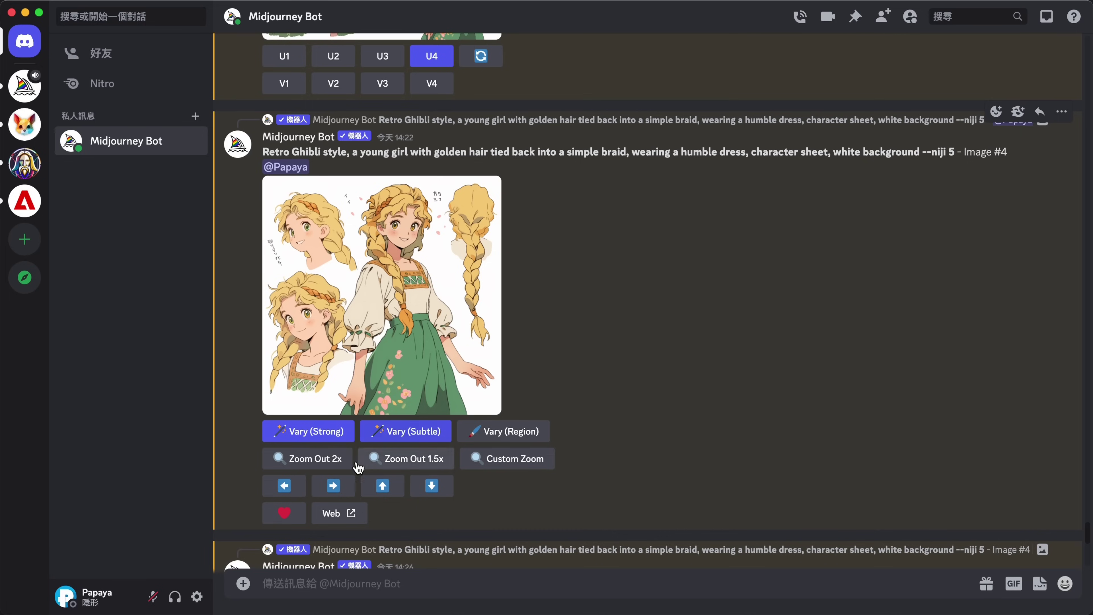
click(334, 486)
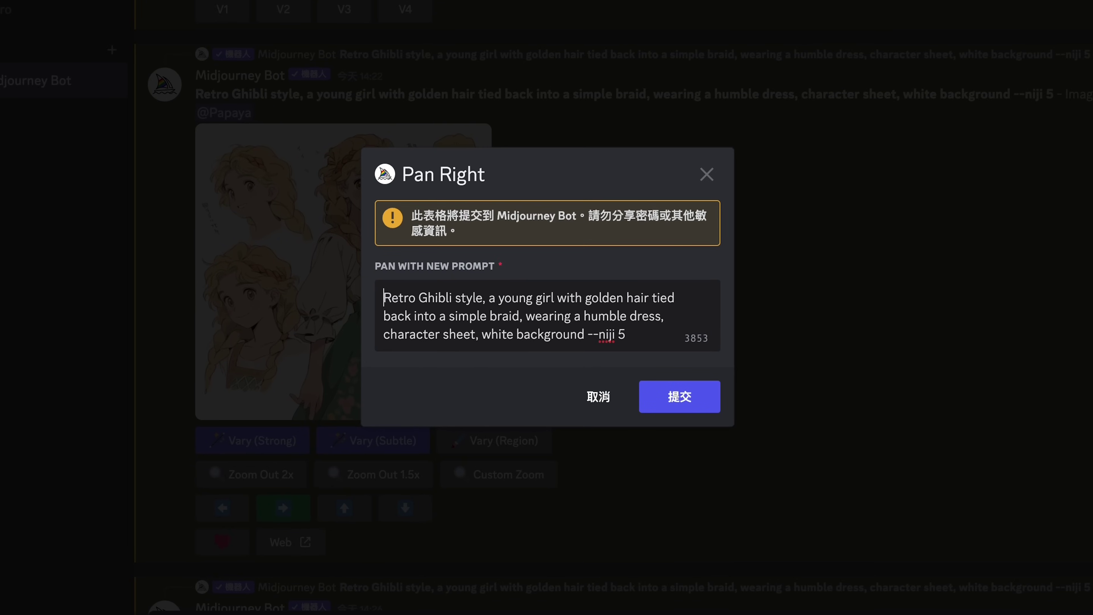
click(489, 298)
text(full body )
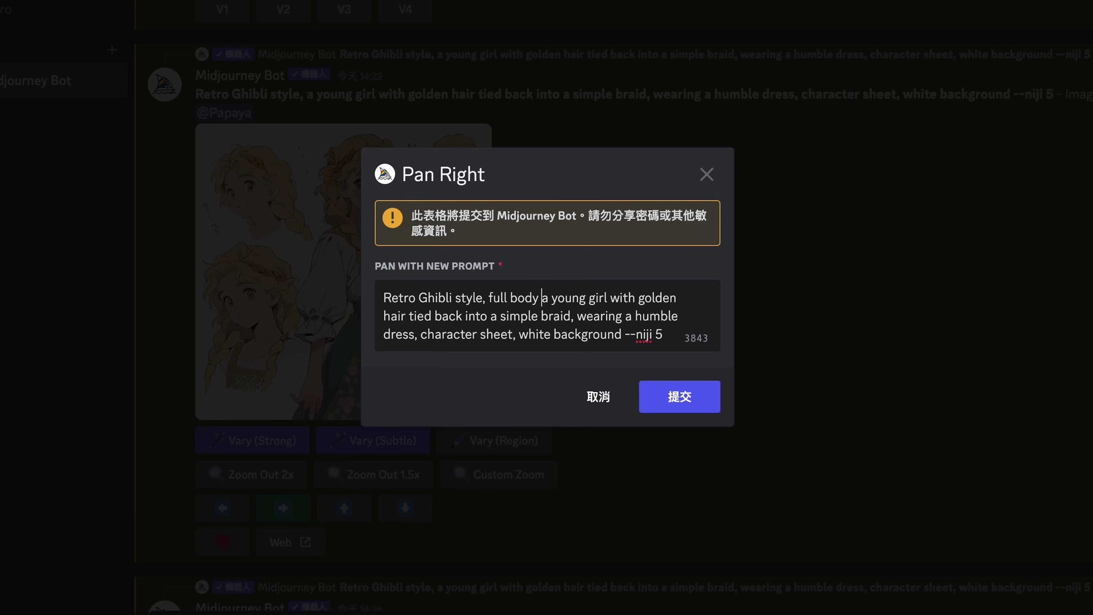
text(turnaround of)
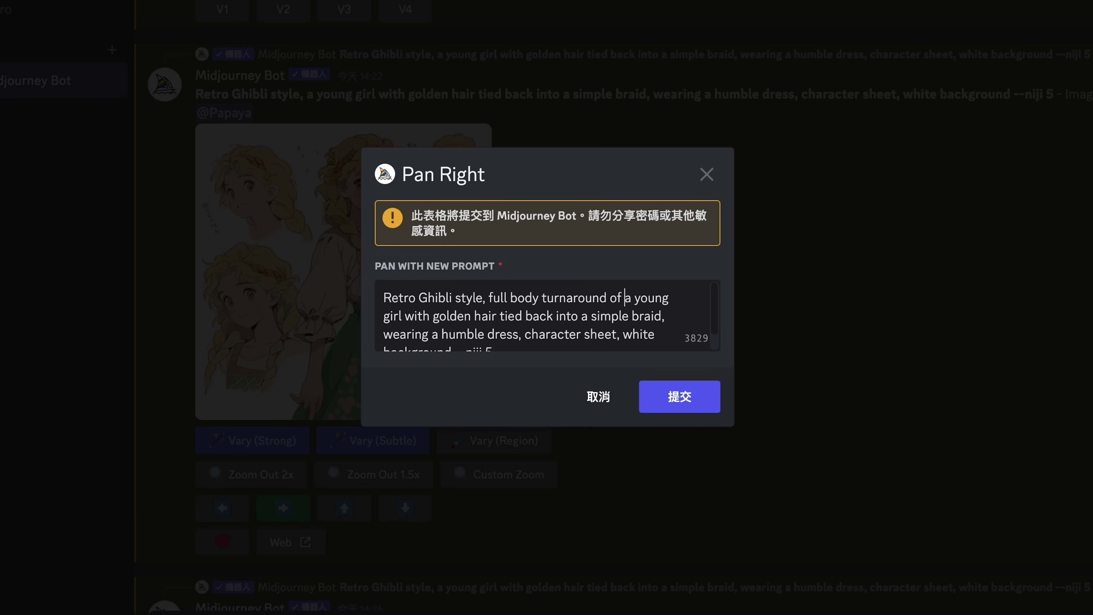
click(678, 394)
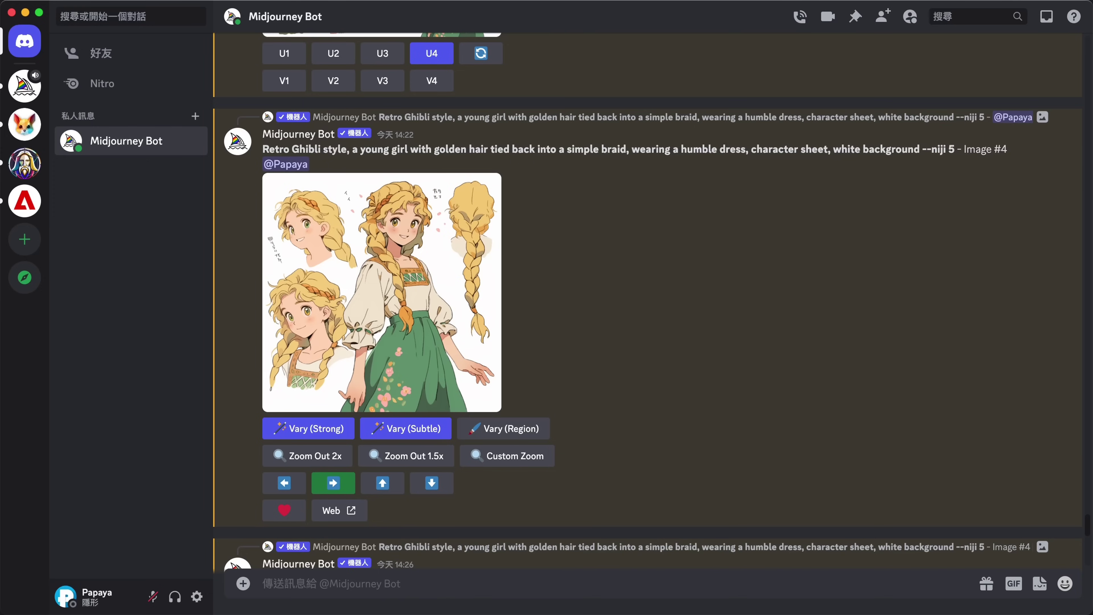
Pan the same character sheet down with "full body shot of" in the prompt, and upscale the third result for an enlarged view
click(431, 483)
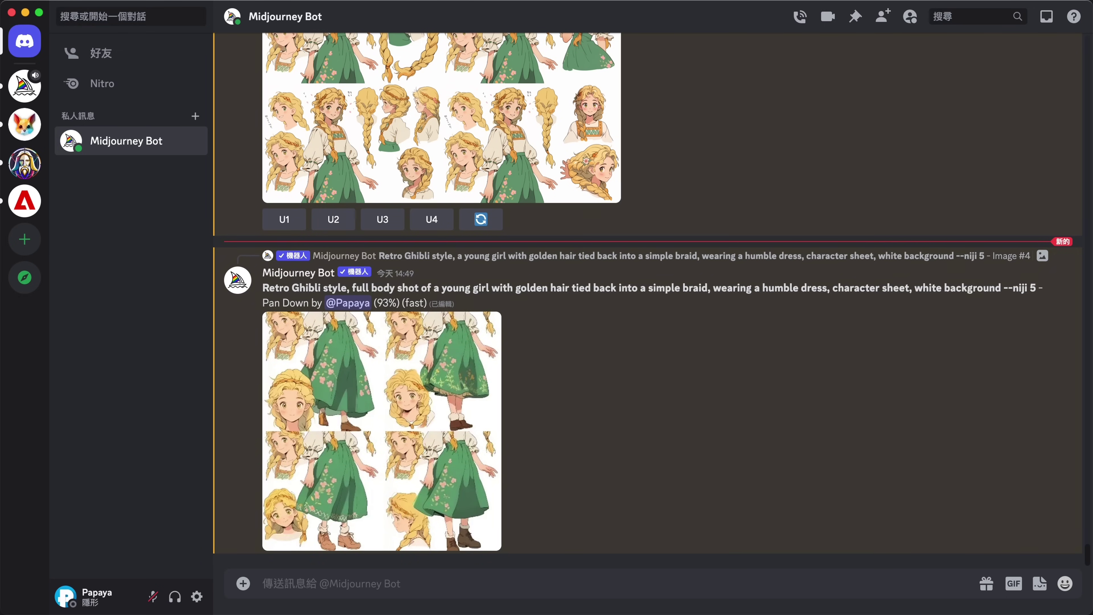
click(390, 387)
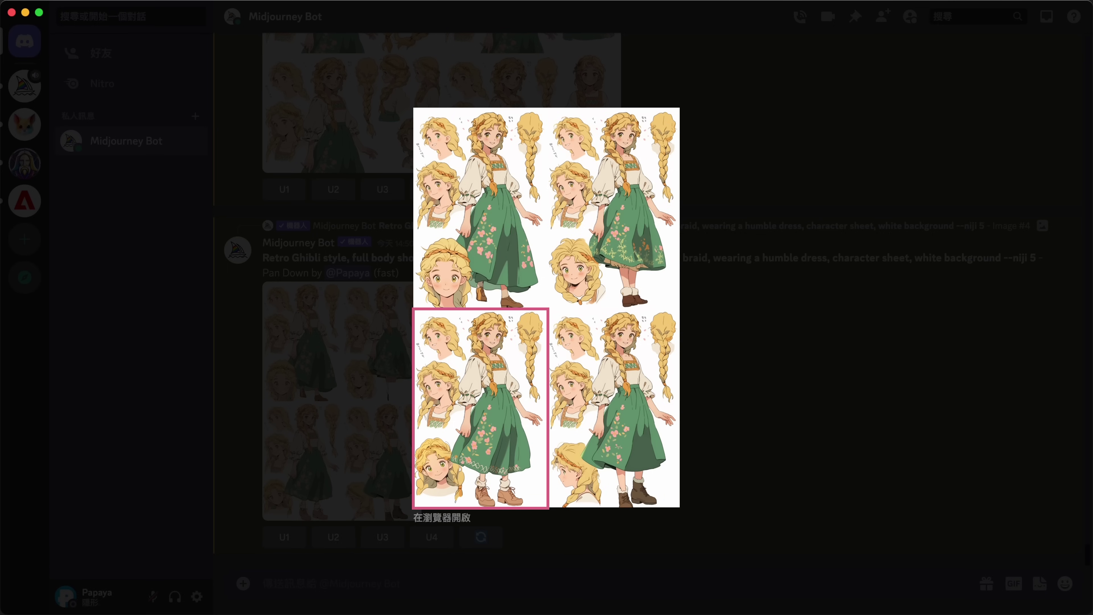
click(361, 520)
click(383, 536)
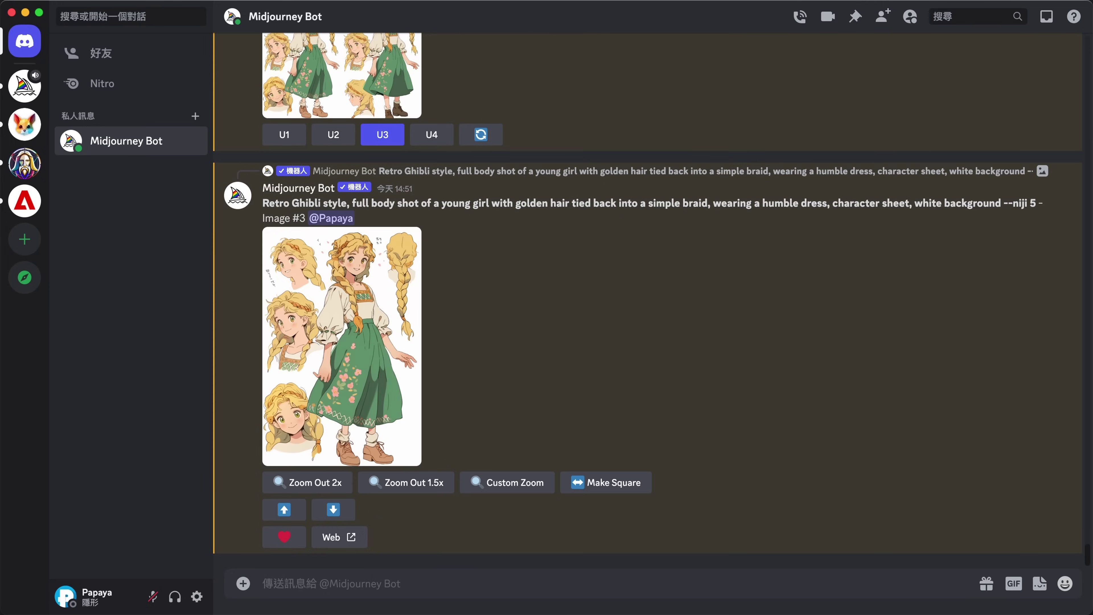
click(395, 323)
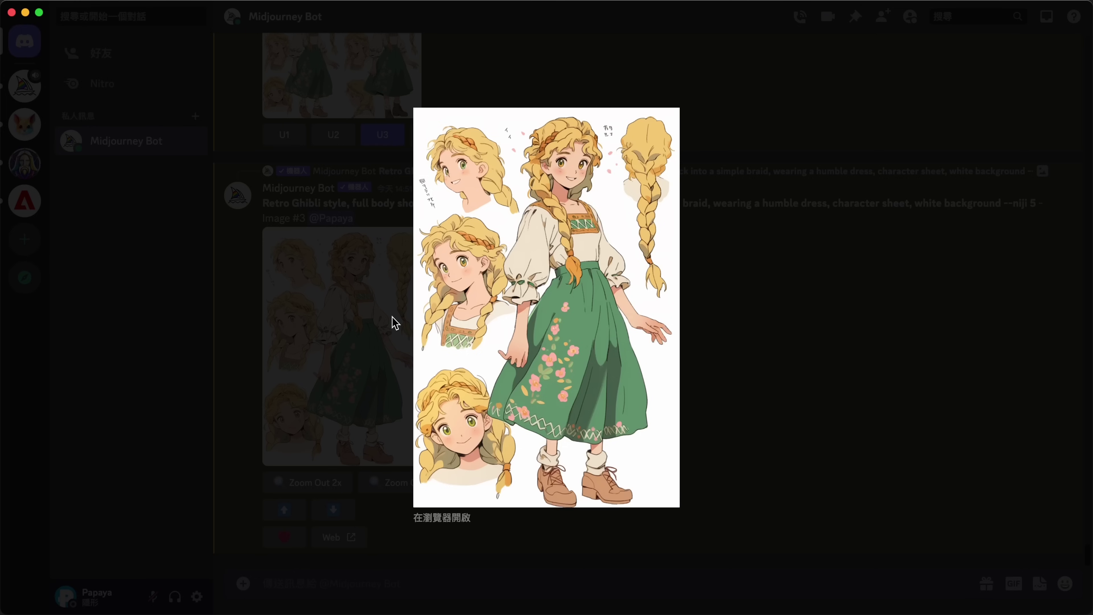
right_click(544, 266)
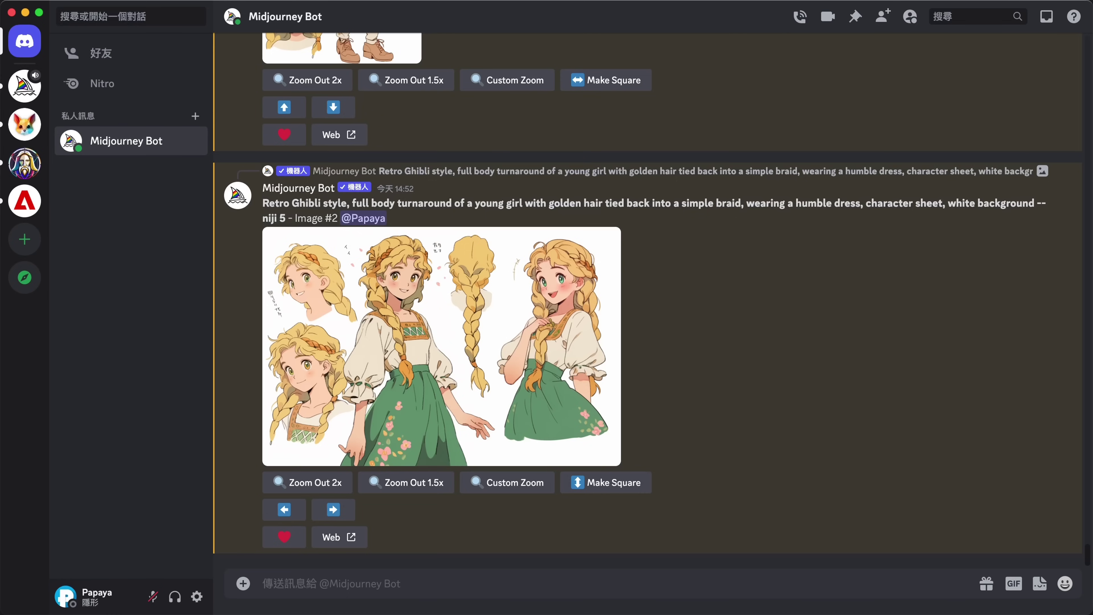
Pan the upscaled turnaround image further right with "different expressions of a young girl" in the prompt
click(333, 509)
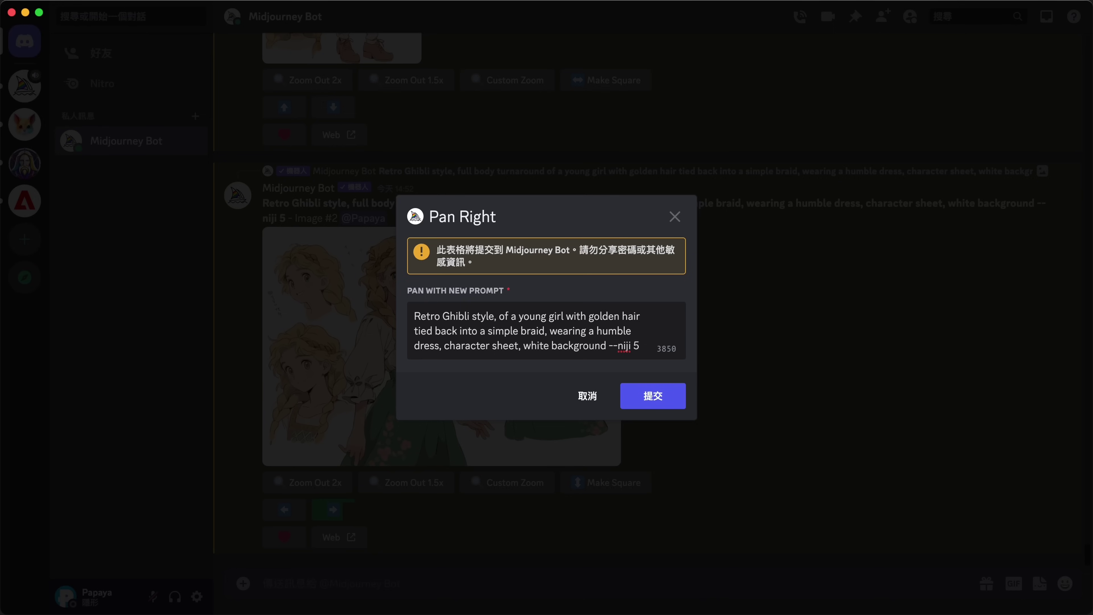
text(different expressions)
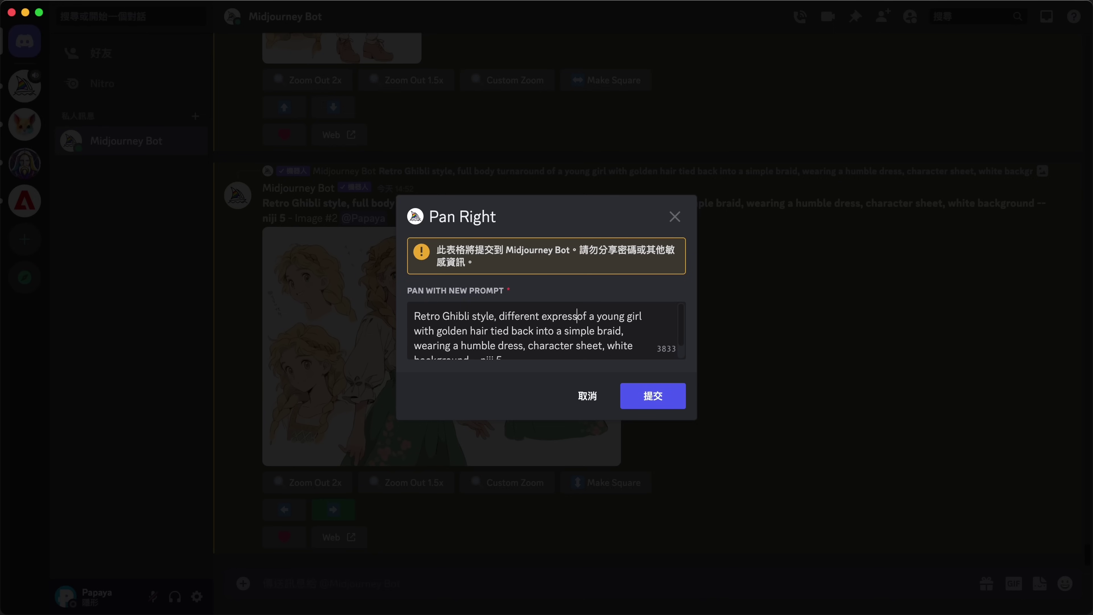
key(Return)
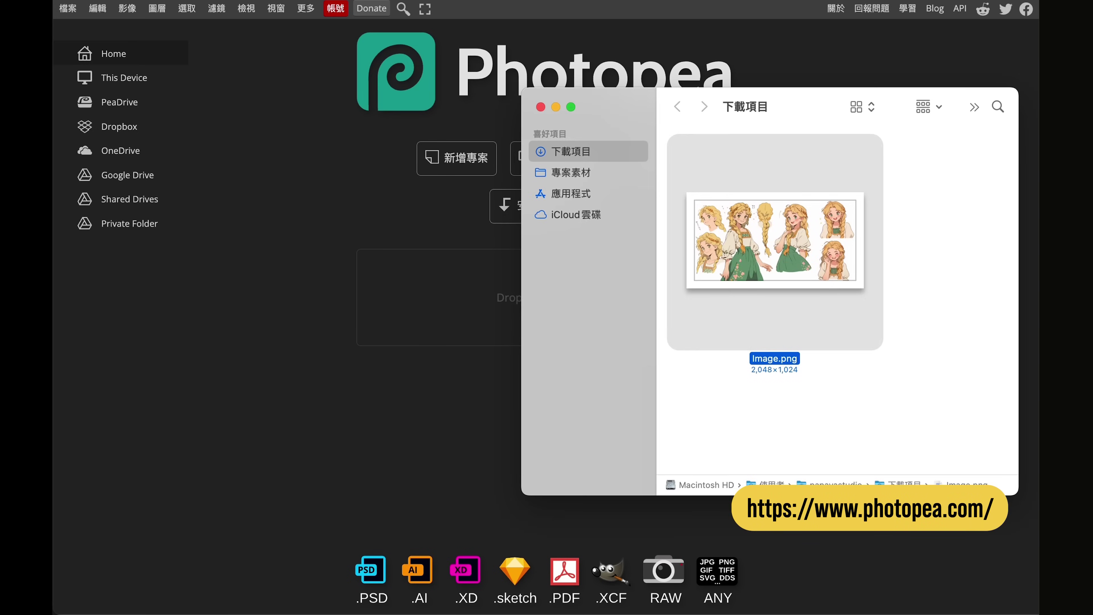
Open the downloaded Image.png in Photopea and lasso the open-eyed smiling girl in the image's upper right corner
drag(775, 242, 466, 291)
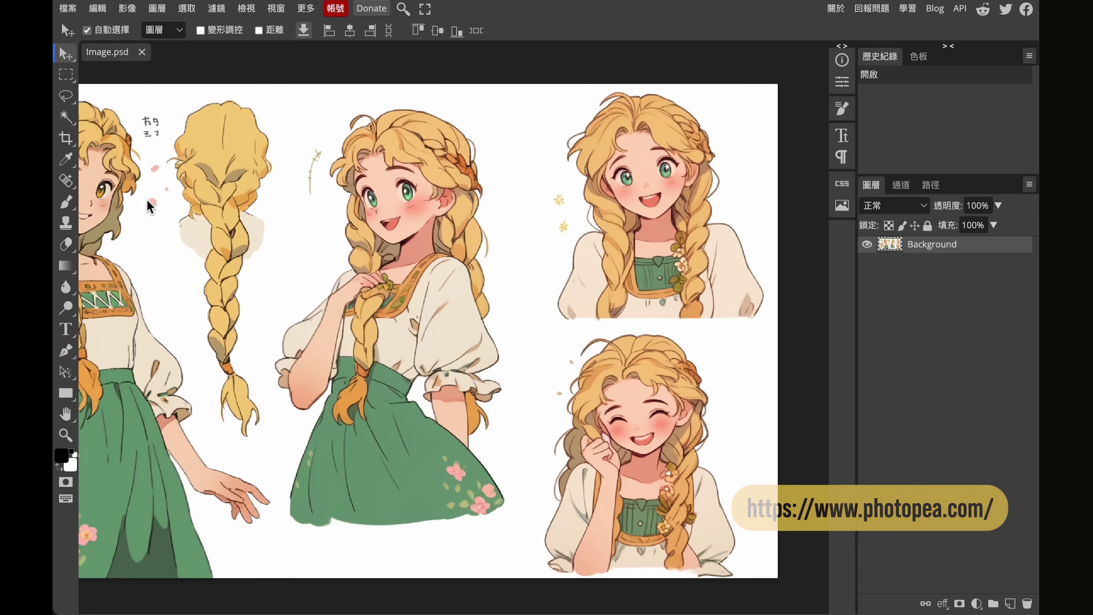
click(69, 100)
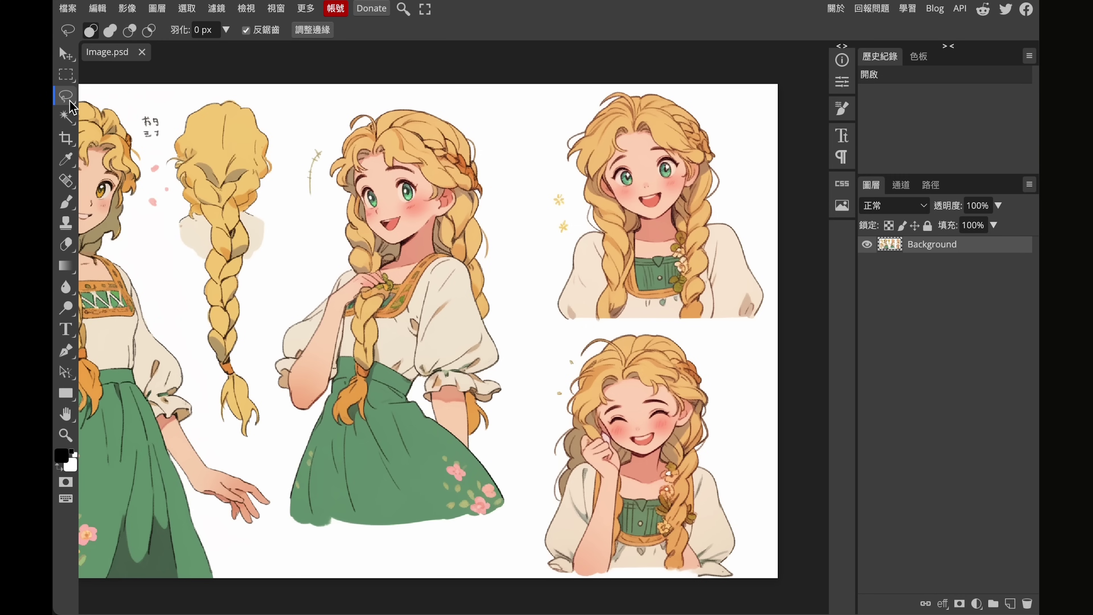
mouse_move(584, 104)
mouse_down()
mouse_move(556, 152)
mouse_move(575, 218)
mouse_move(552, 280)
mouse_move(581, 334)
mouse_move(713, 331)
mouse_move(777, 303)
mouse_move(746, 186)
mouse_move(680, 88)
mouse_move(612, 87)
mouse_move(584, 107)
mouse_up()
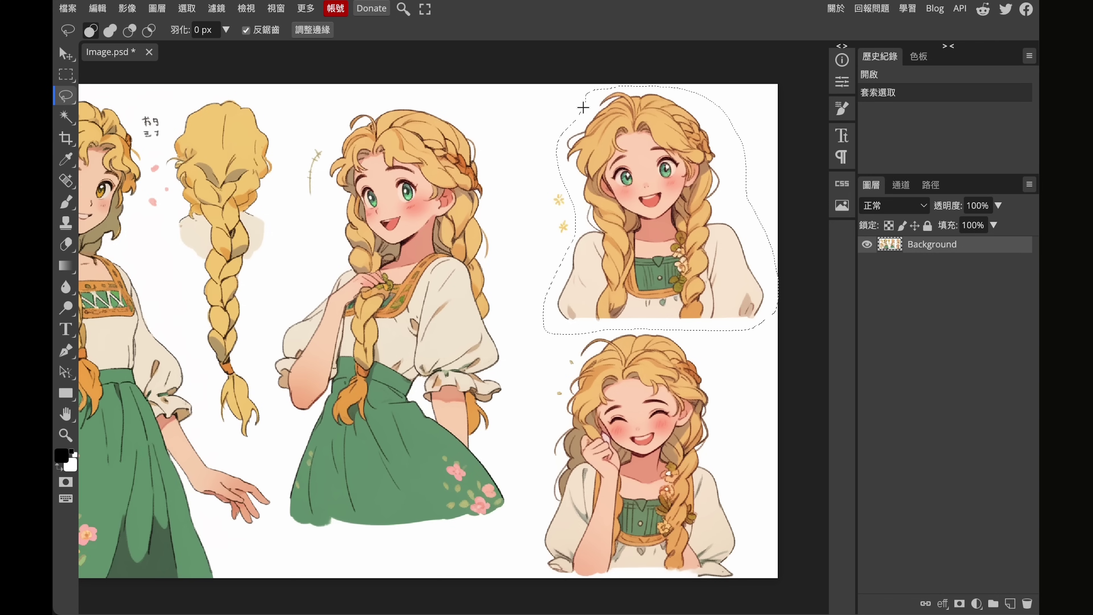
Invert the selection, fill everything around the girl with the white background colour, and deselect
right_click(605, 149)
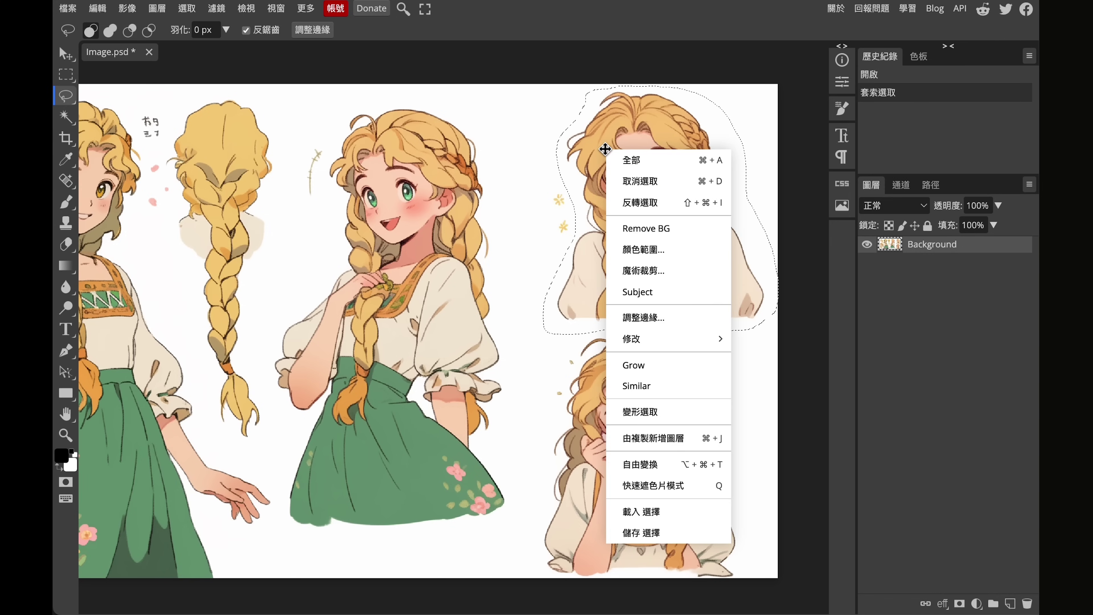
click(629, 211)
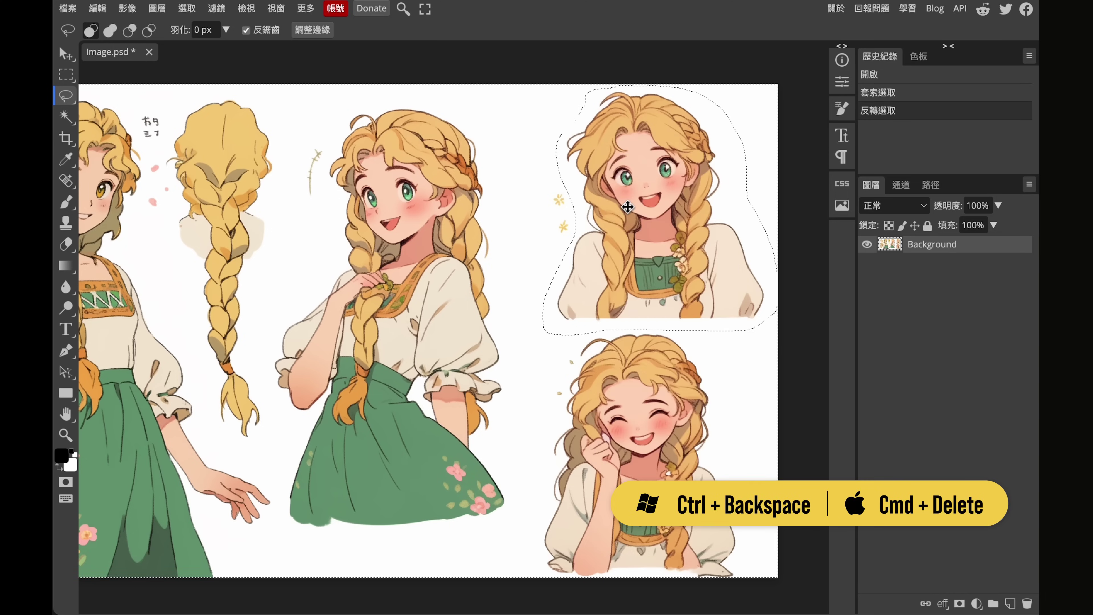
key(ctrl+BackSpace)
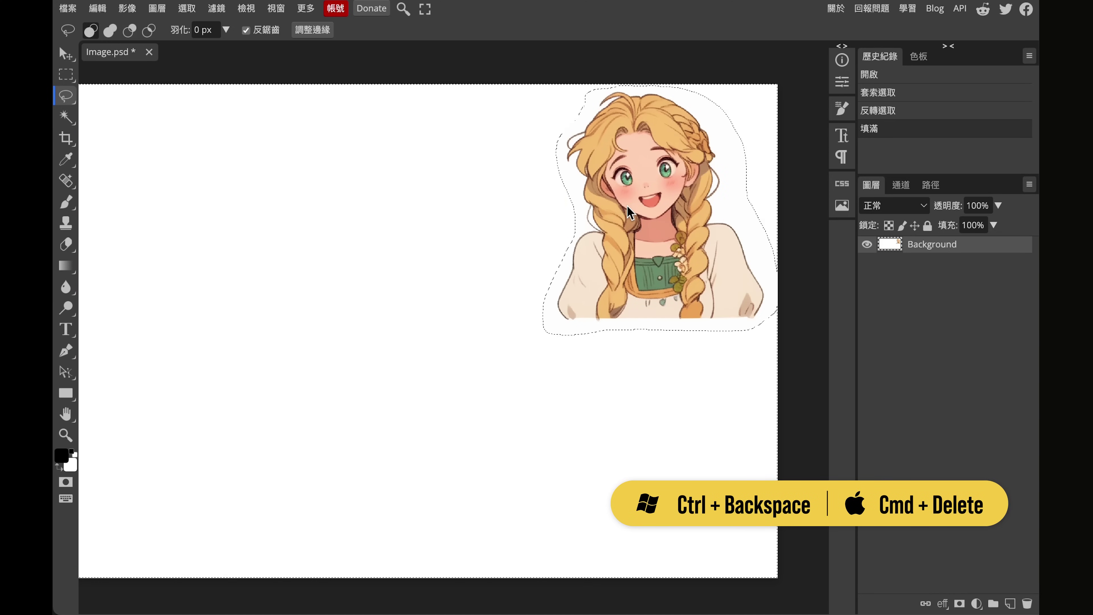
right_click(629, 211)
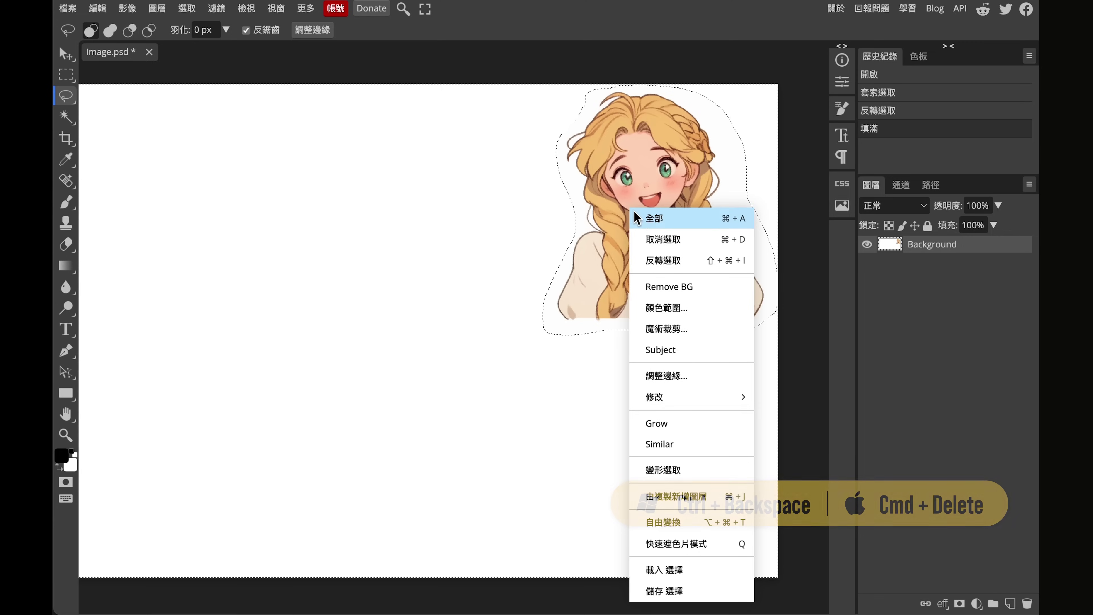
click(641, 240)
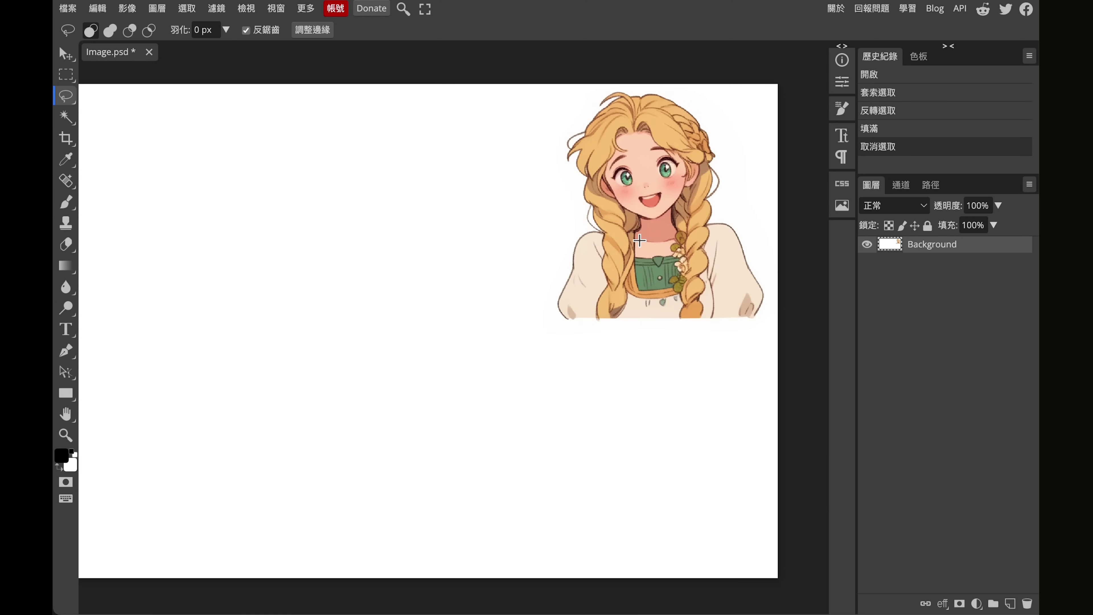
Crop the canvas closely around the remaining girl to about 523 × 466 px
click(68, 142)
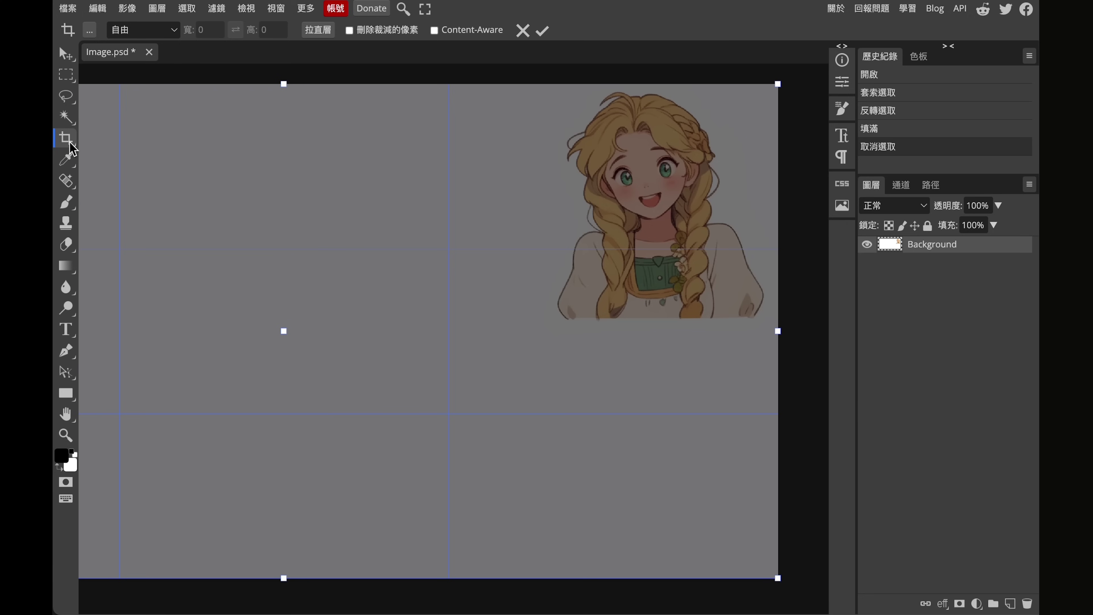
drag(520, 91, 773, 315)
key(Return)
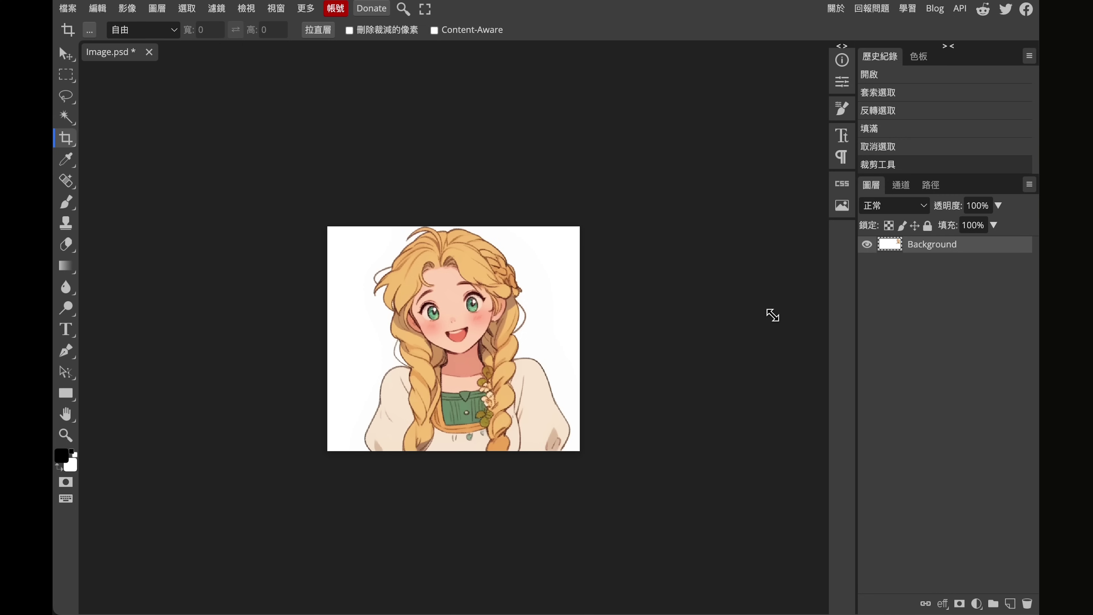
Export the cropped portrait as a PNG named Image and save it
click(68, 8)
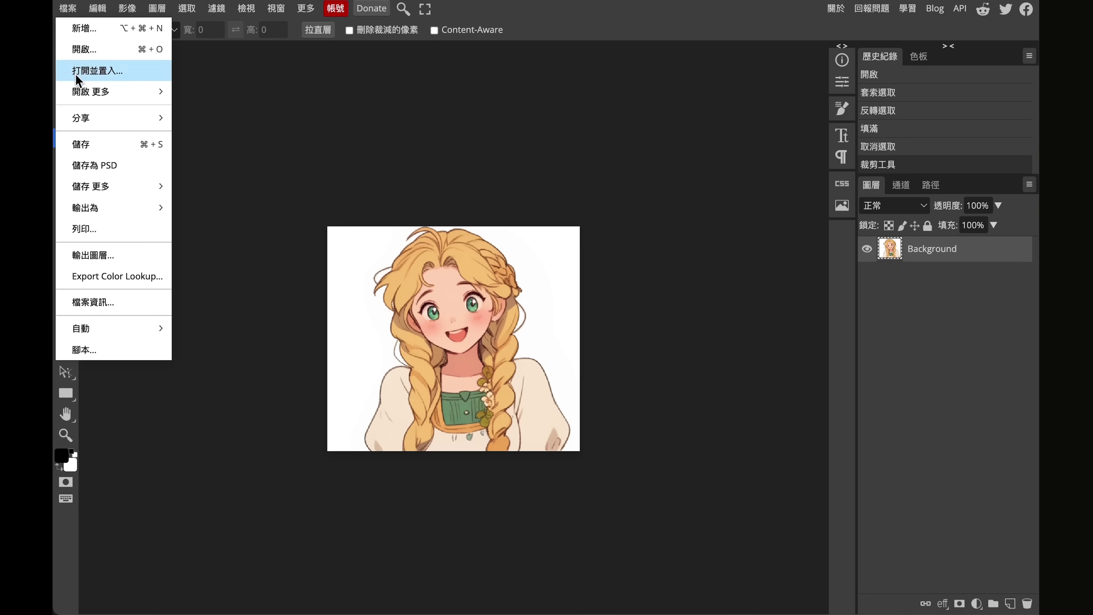
mouse_move(148, 209)
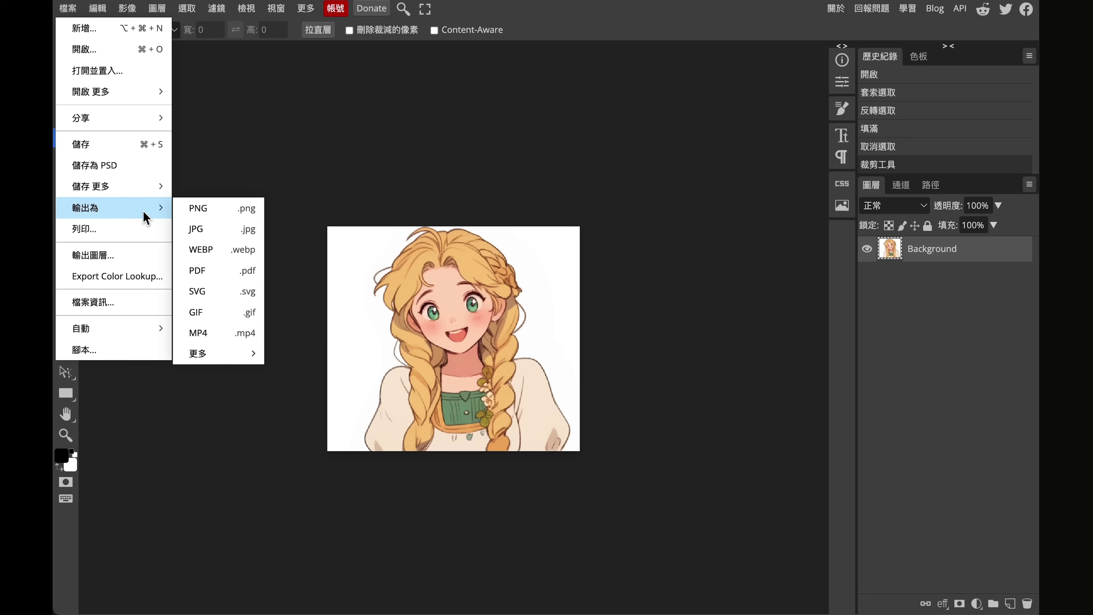
click(199, 209)
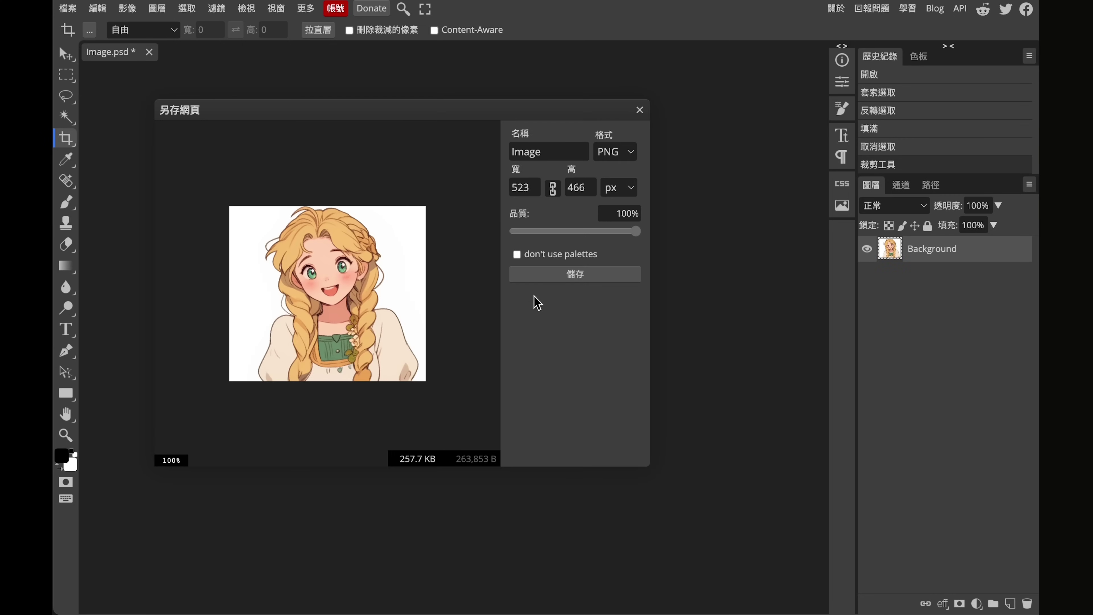
click(558, 278)
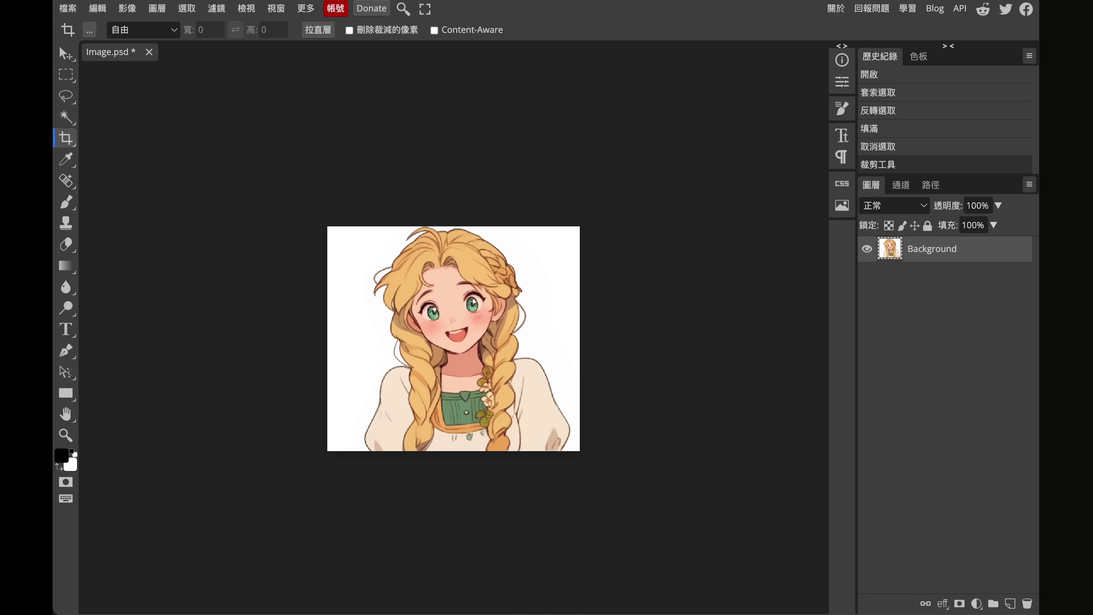
Undo the crop and the white background fill to bring back the full character sheet, and clear the selection
key(v)
key(ctrl+z)
key(ctrl+z)
key(ctrl+z)
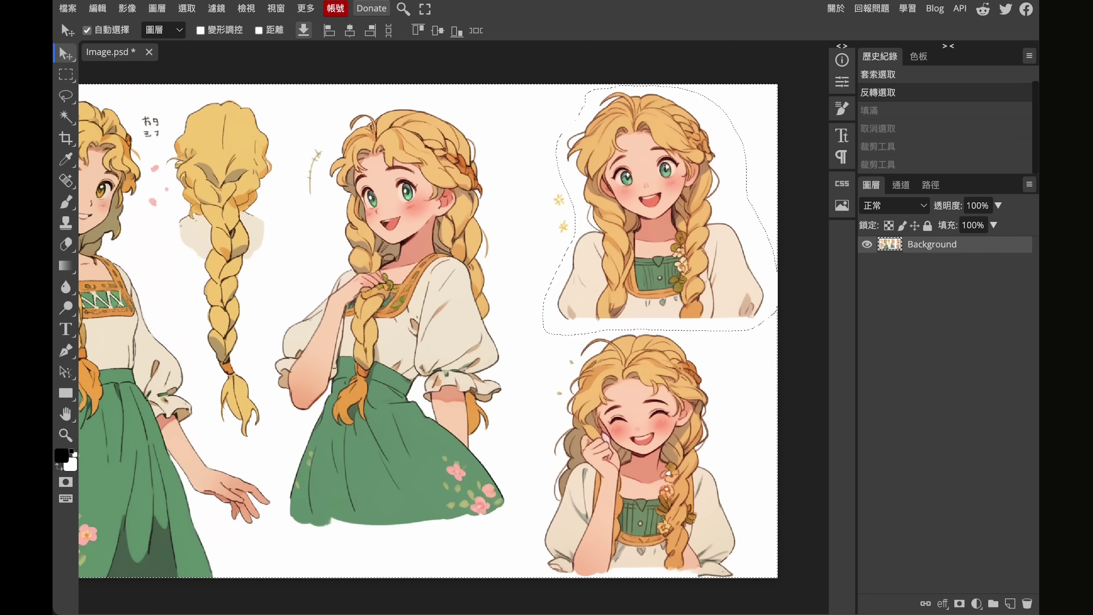
key(ctrl+d)
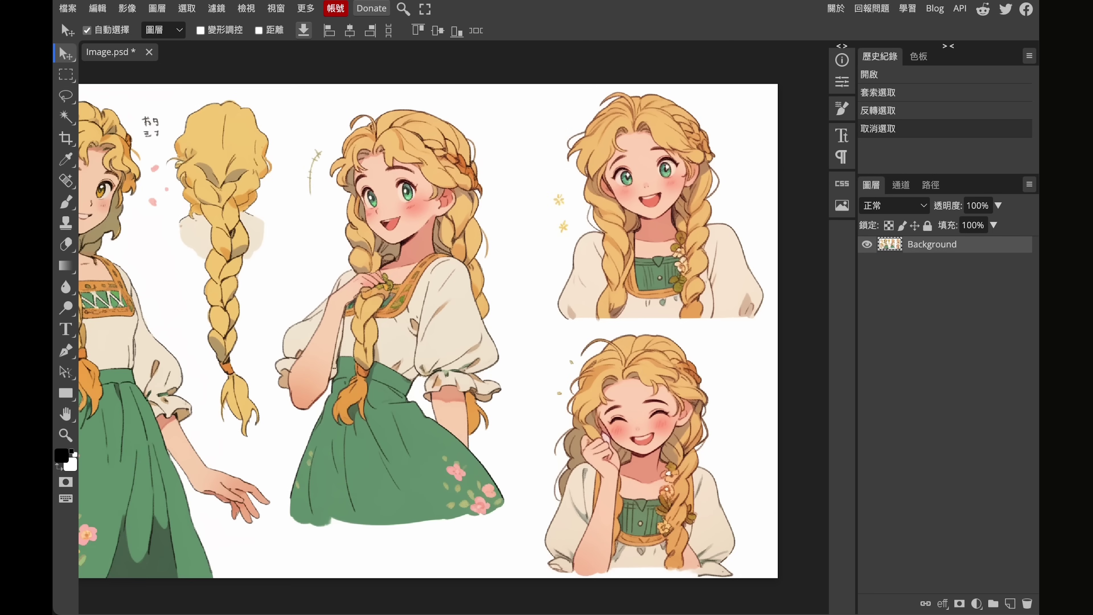
Lasso the girl holding her braid beside the back view of the hair
drag(504, 347, 567, 342)
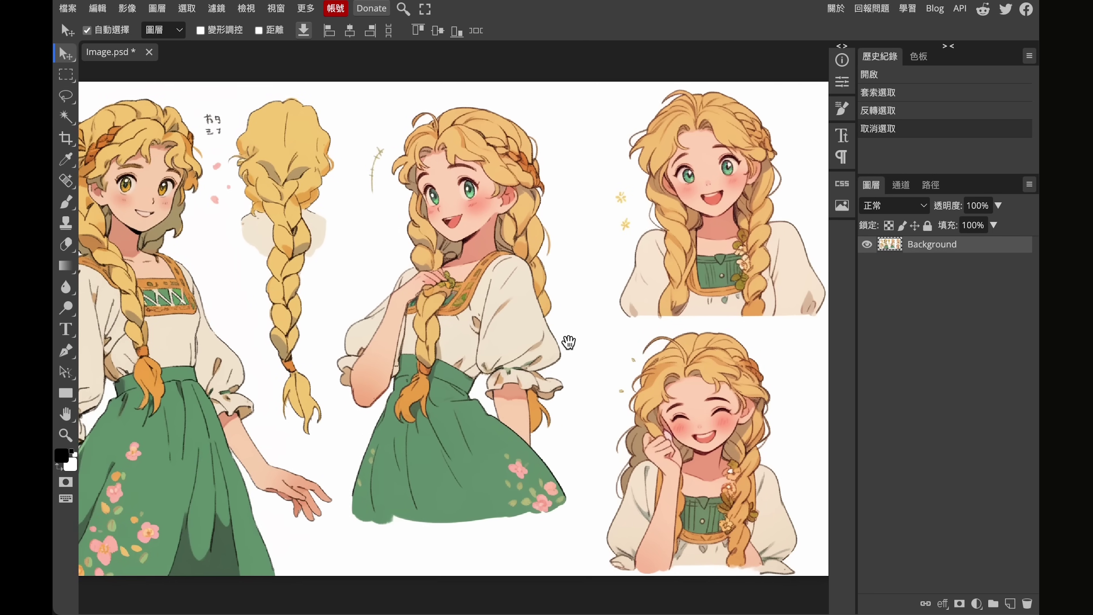
key(l)
mouse_move(409, 114)
mouse_down()
mouse_move(329, 351)
mouse_move(344, 523)
mouse_move(589, 495)
mouse_move(407, 113)
mouse_up()
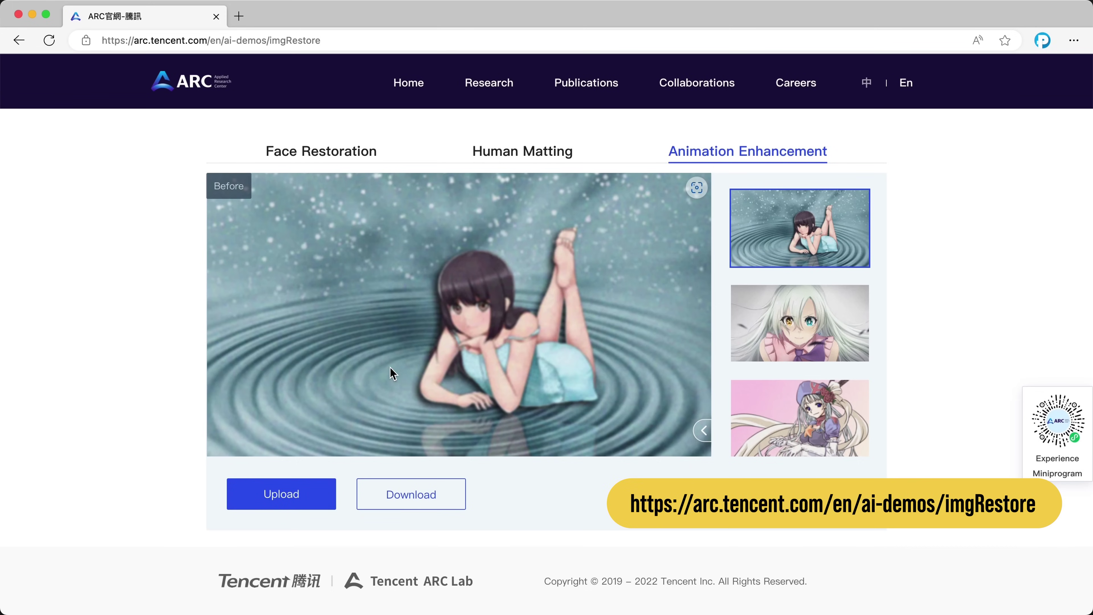
Enhance Image (1).png with ARC's Animation Enhancement at arc.tencent.com, compare before and after, and download the result
click(287, 495)
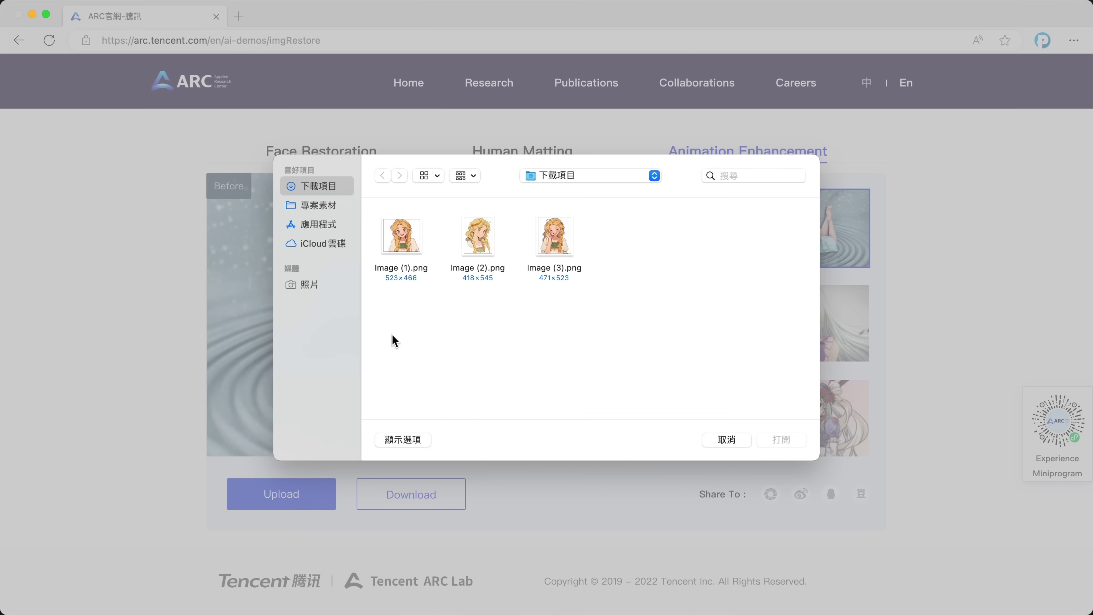
double_click(407, 250)
drag(693, 429, 228, 418)
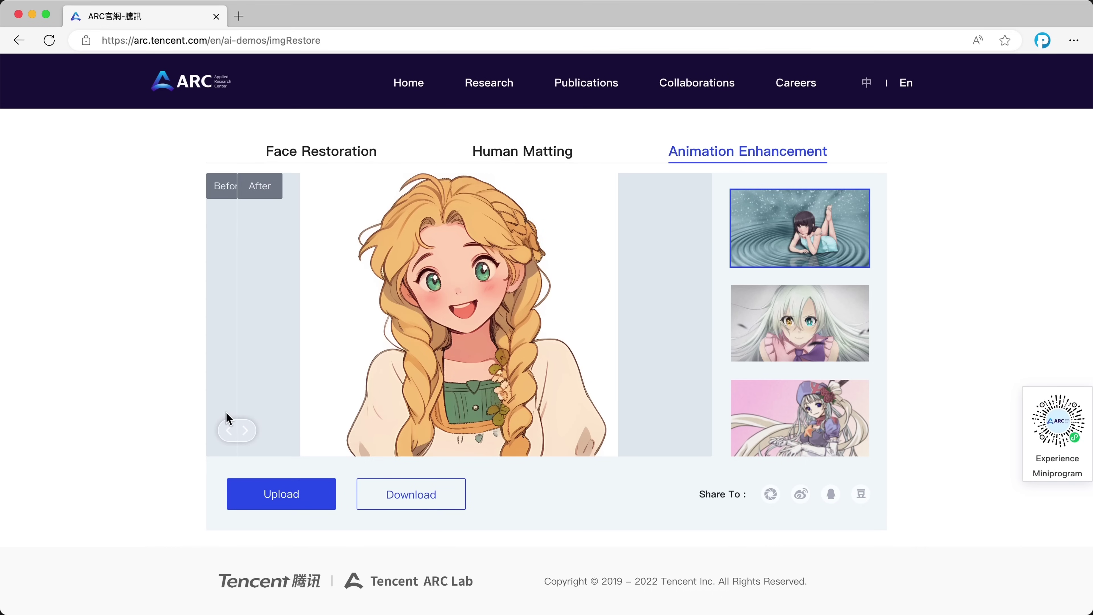
click(405, 507)
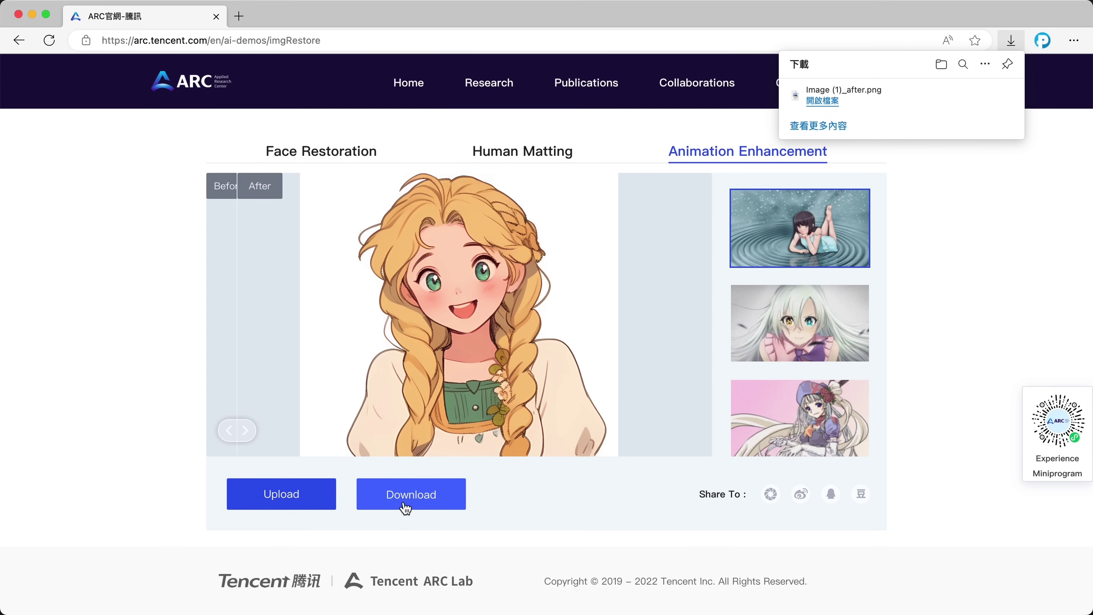
Upload Image (2).png for animation enhancement and download the enhanced version
click(294, 500)
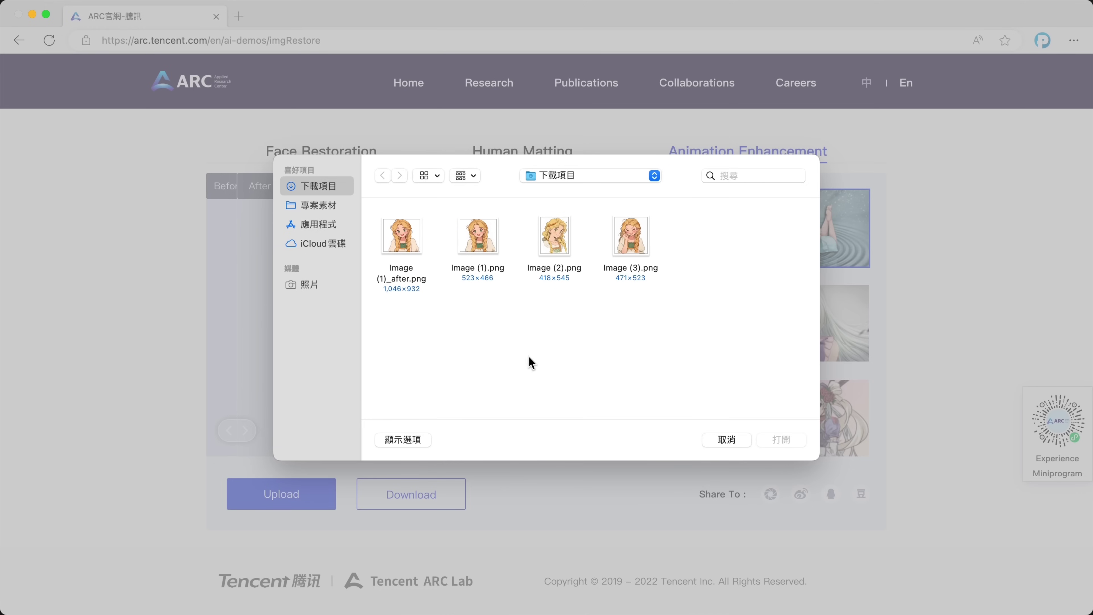
click(559, 259)
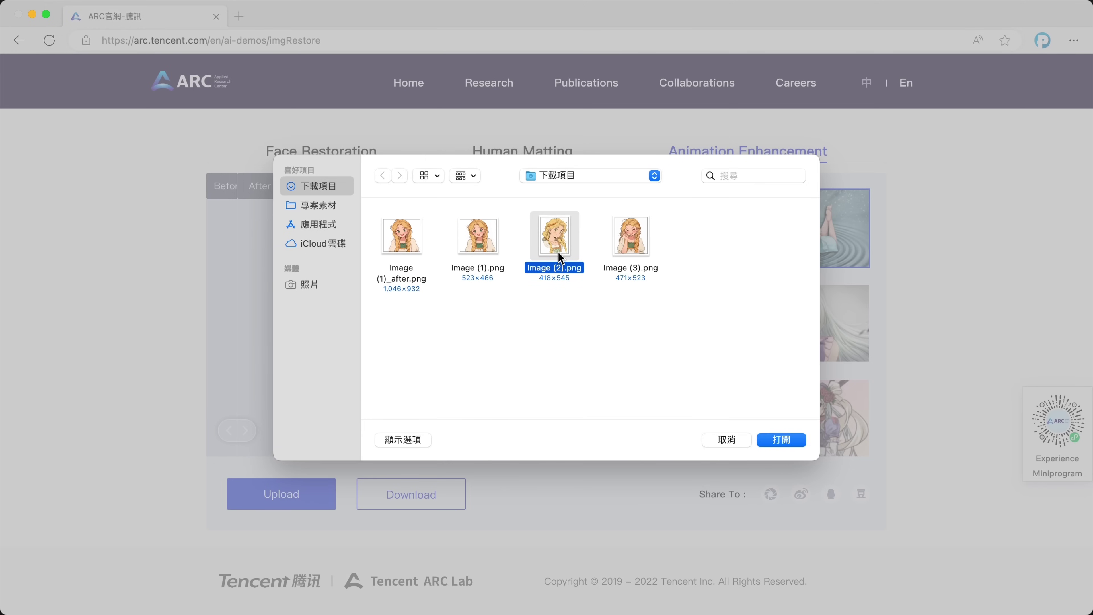
double_click(560, 259)
click(400, 493)
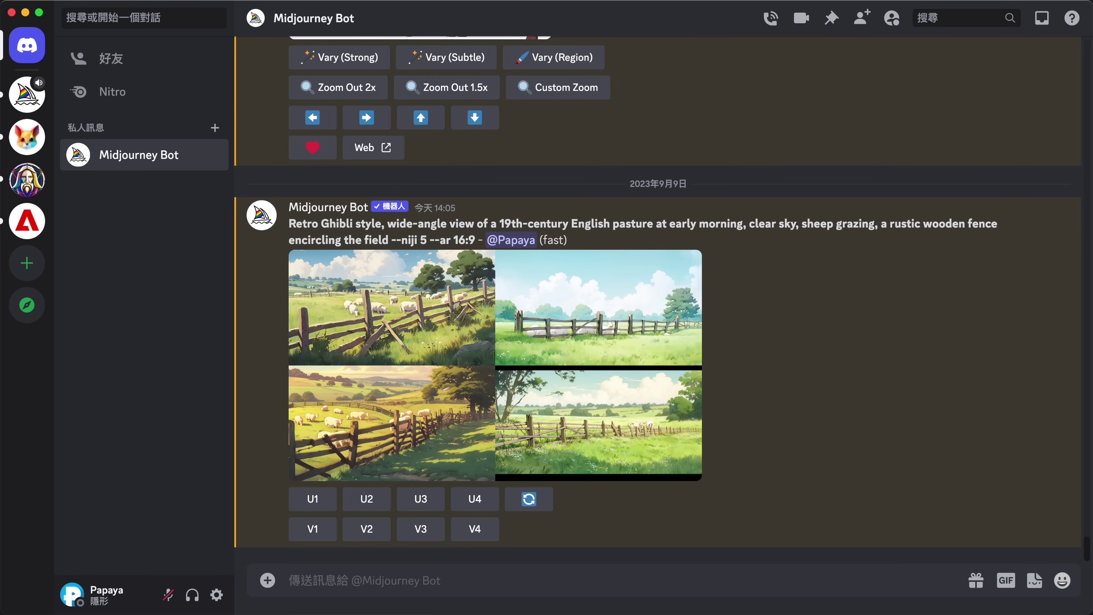
Switch to the Midjourney Bot chat in Discord, upscale the third English pasture image, and zoom it out 1.5x
click(420, 499)
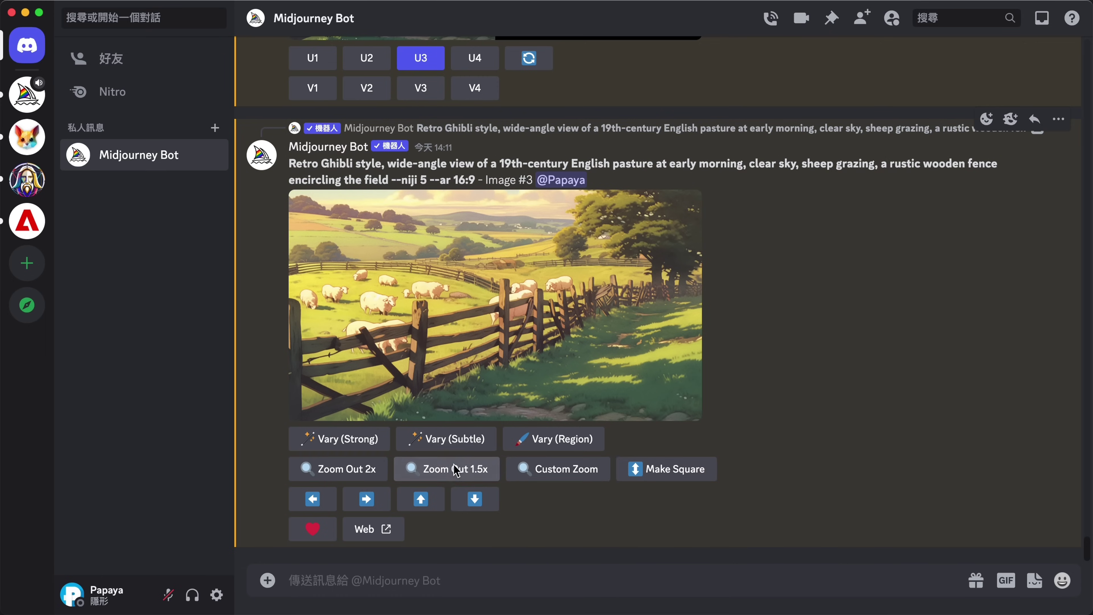
click(426, 469)
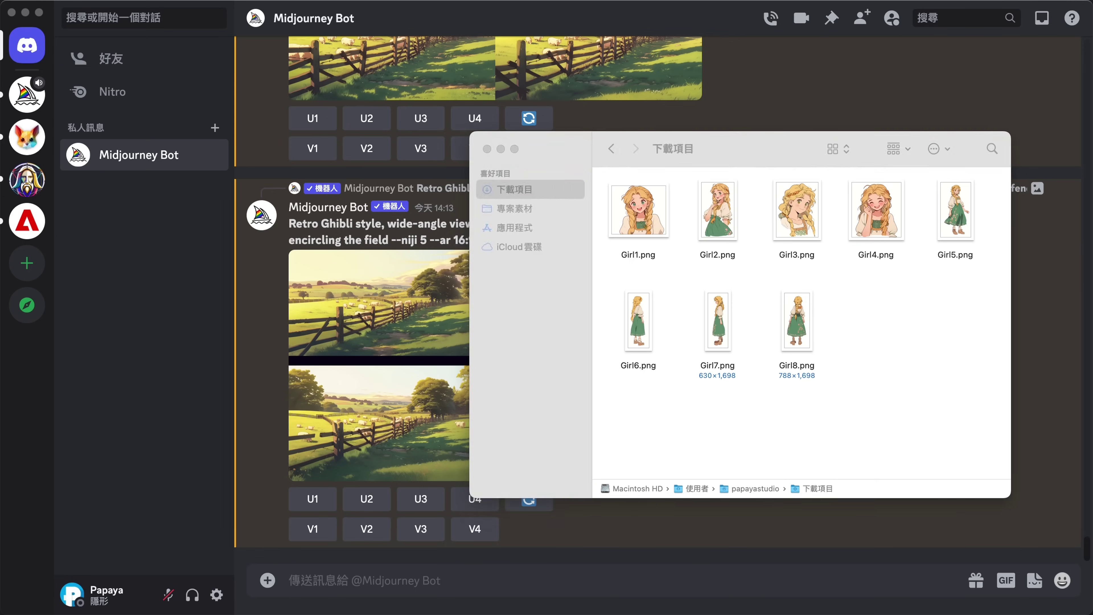
Upload all eight girl images, Girl1.png through Girl8.png, from the downloads folder to the Midjourney Bot chat
drag(986, 403, 636, 197)
drag(637, 199, 366, 262)
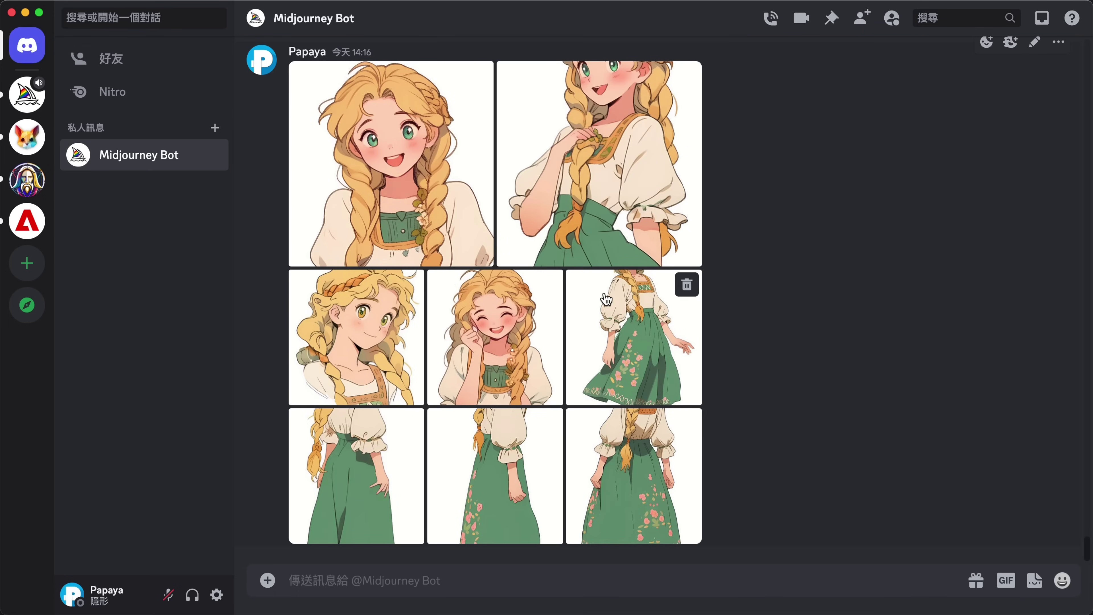
Copy the link of each uploaded girl image and paste it on its own line in the Google Docs document Demo
click(440, 210)
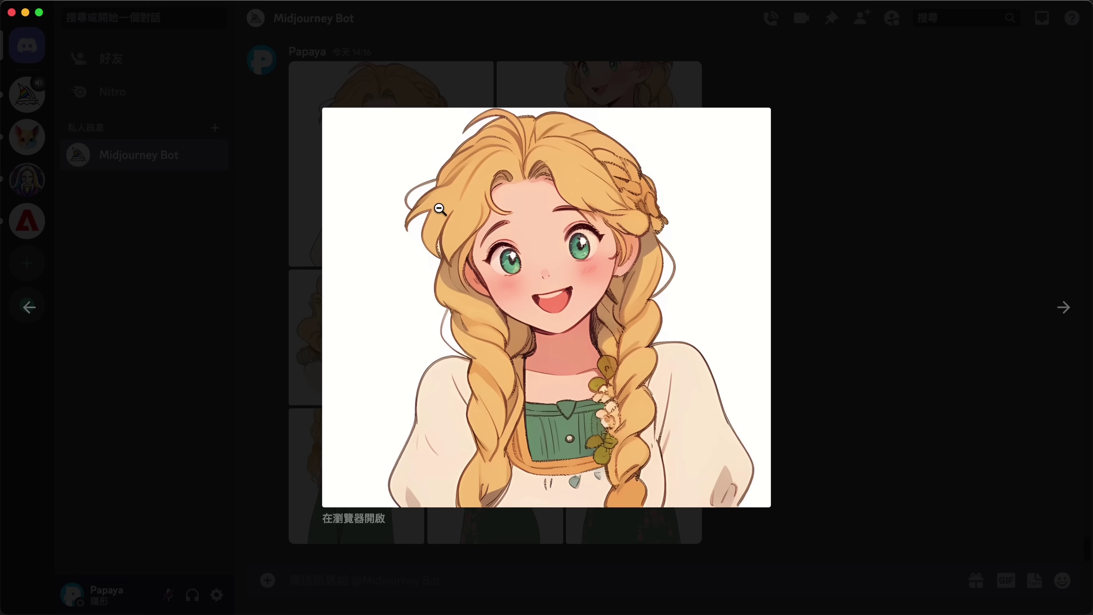
right_click(472, 233)
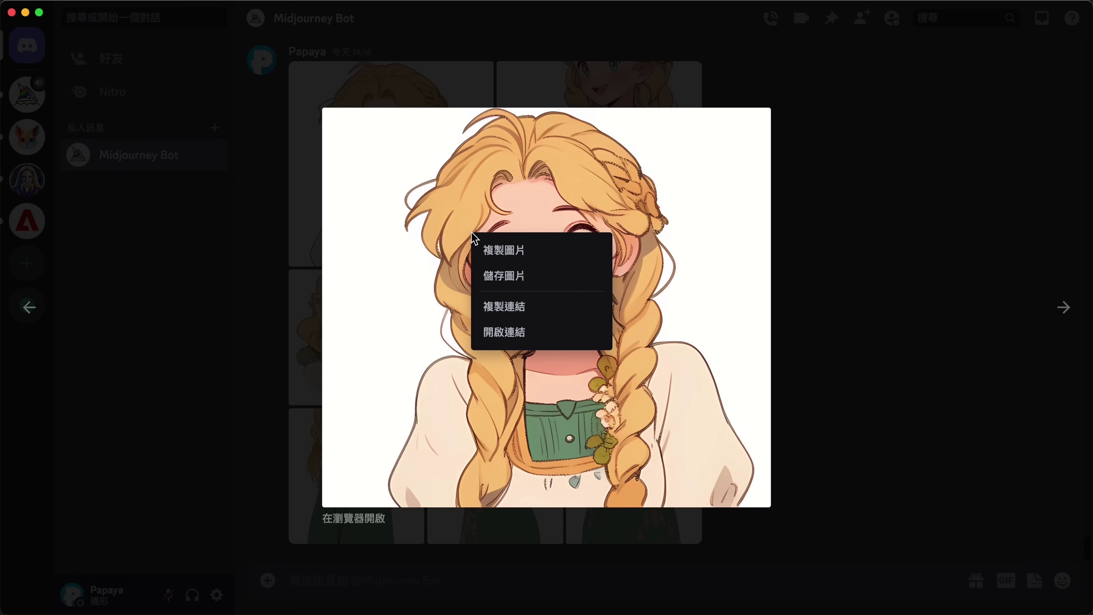
click(495, 307)
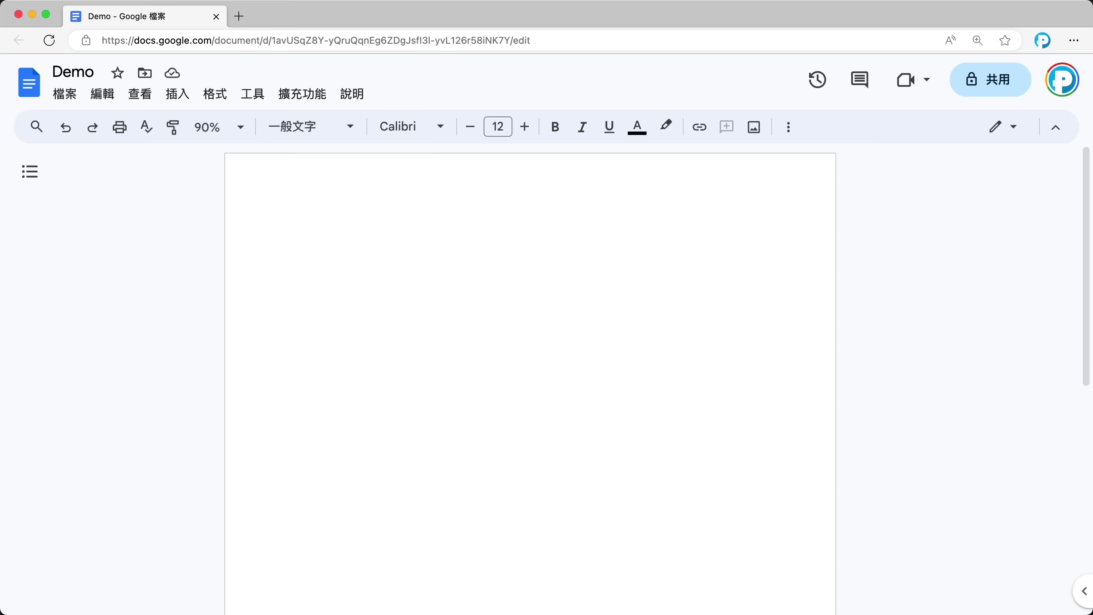
key(super+v)
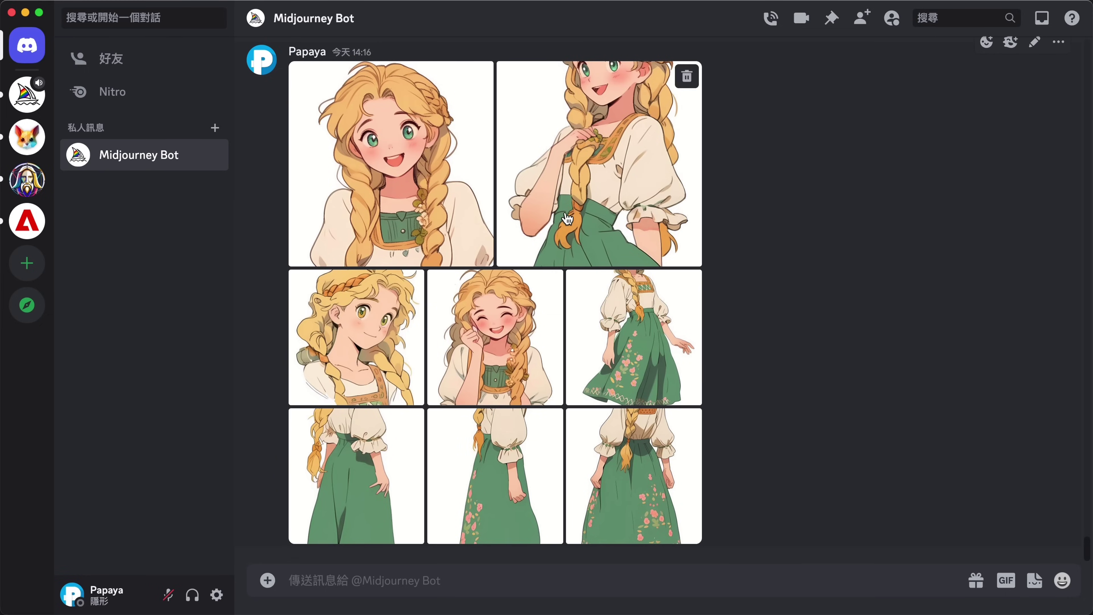
click(560, 226)
right_click(551, 233)
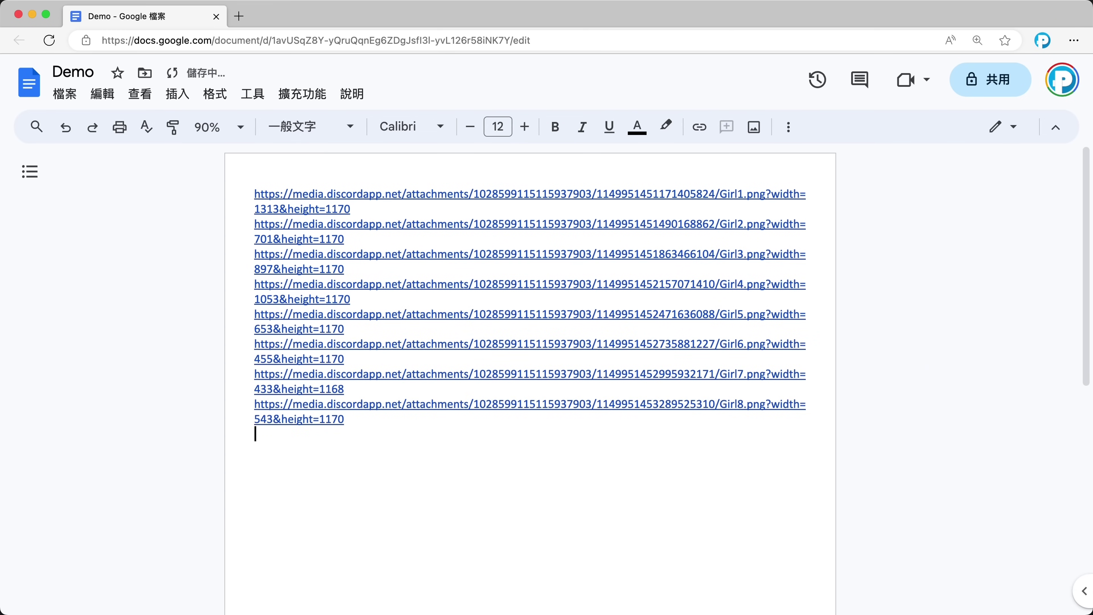
Below the links, write the Retro Ghibli low-angle prompt of a young girl in an English pasture holding a wicker basket, --niji 5 --ar 16:9, and copy everything
text(Retro Ghibli style, low-angle, front view of a young girl in a 19th-century English pasture holding a wicker basket, sheep grazing in the background, early morning, clear blue sky --niji 5 --ar 16:9)
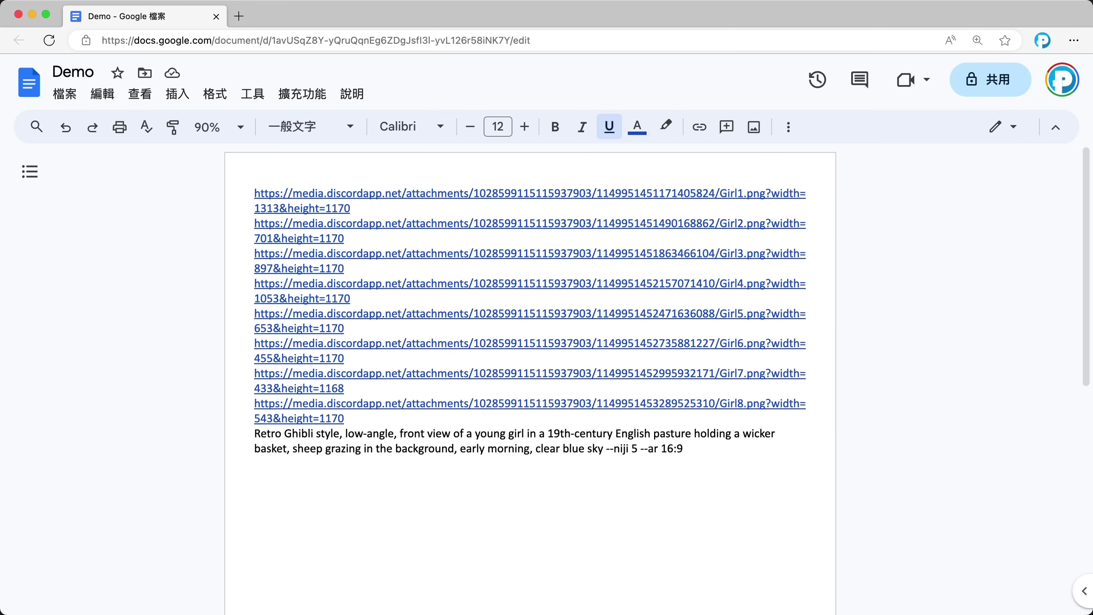
drag(685, 449, 241, 195)
key(super+c)
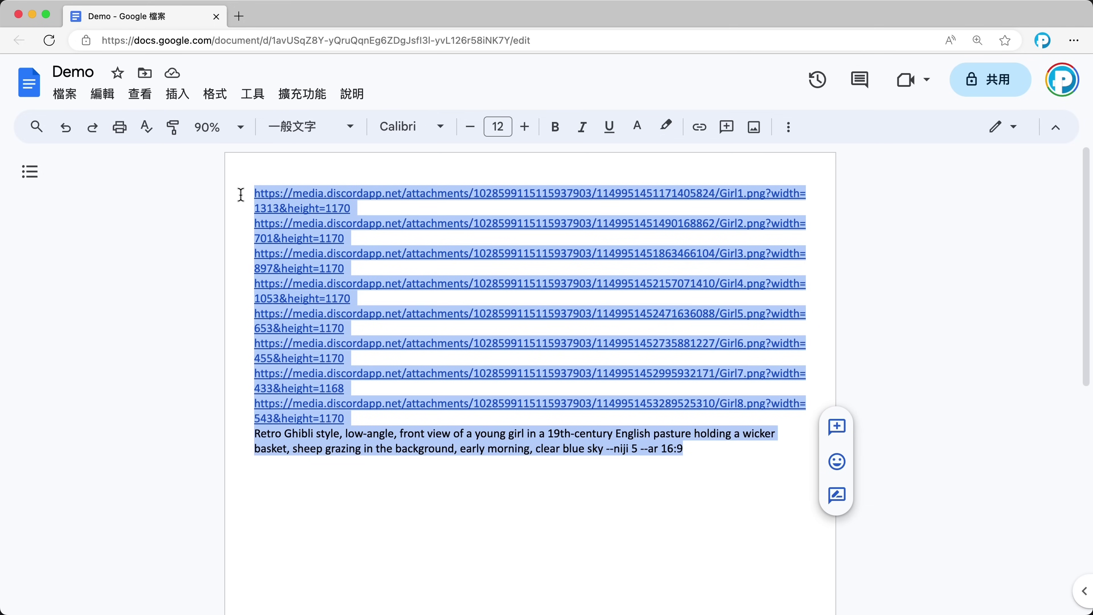
Switch to Discord and submit the copied image links and prompt text as a Midjourney /imagine prompt
key(super+Tab)
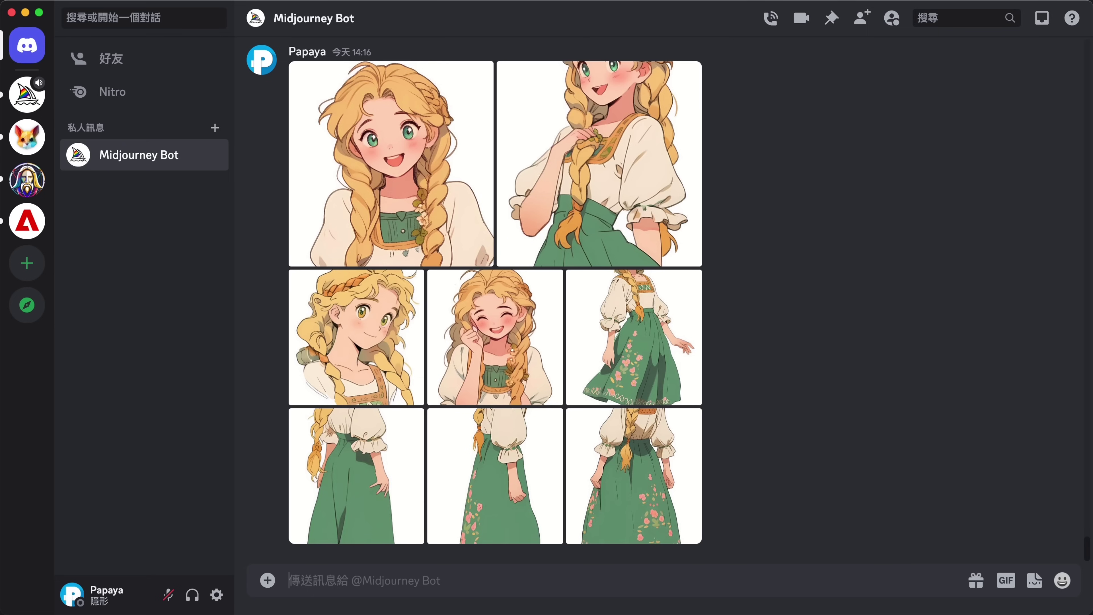
text(/i)
key(Return)
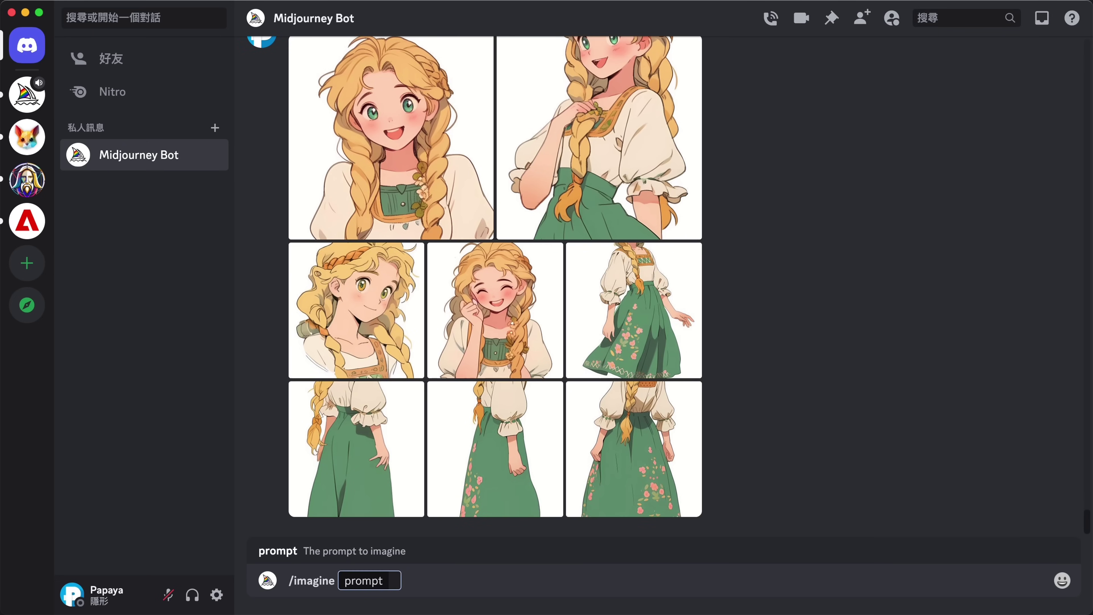
key(super+v)
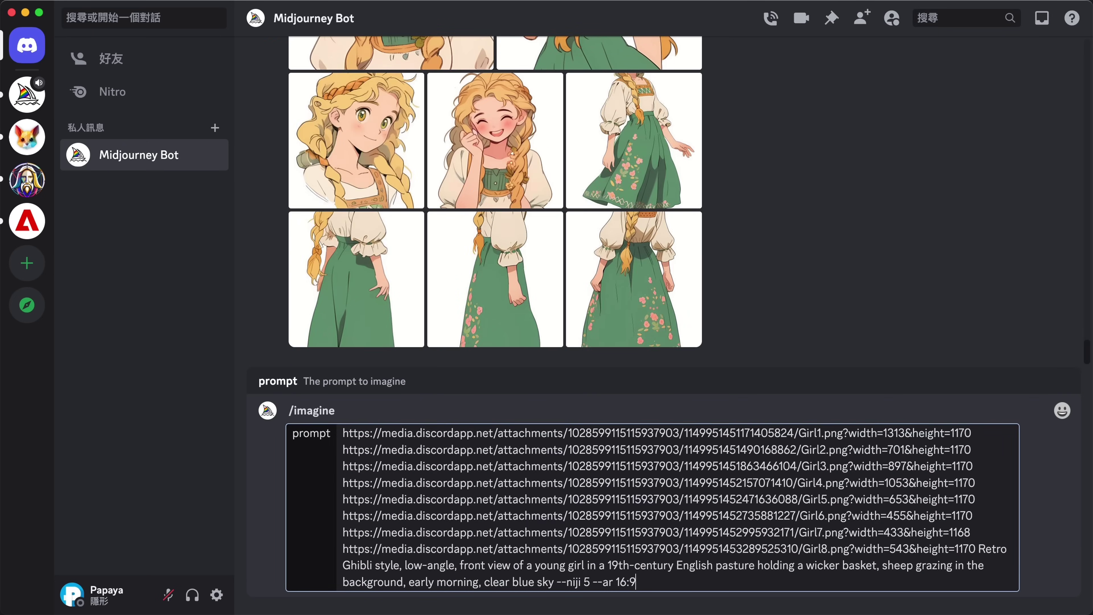
key(Return)
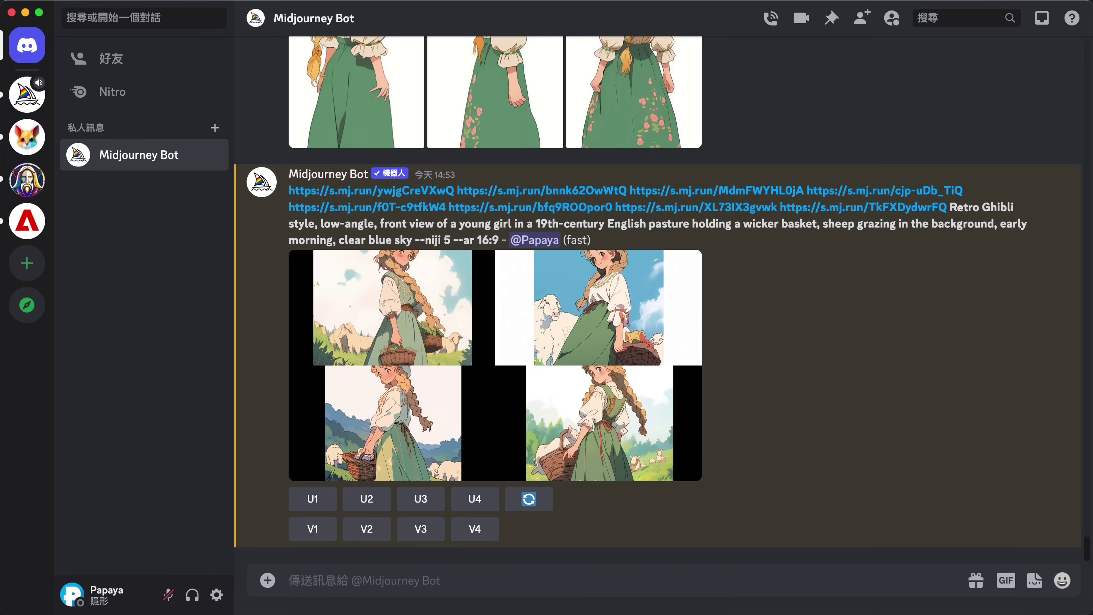
Submit the same links and prompt with /imagine again, removing the --ar 16:9 parameter so it ends with --niji 5
text(/ima)
key(Tab)
key(super+v)
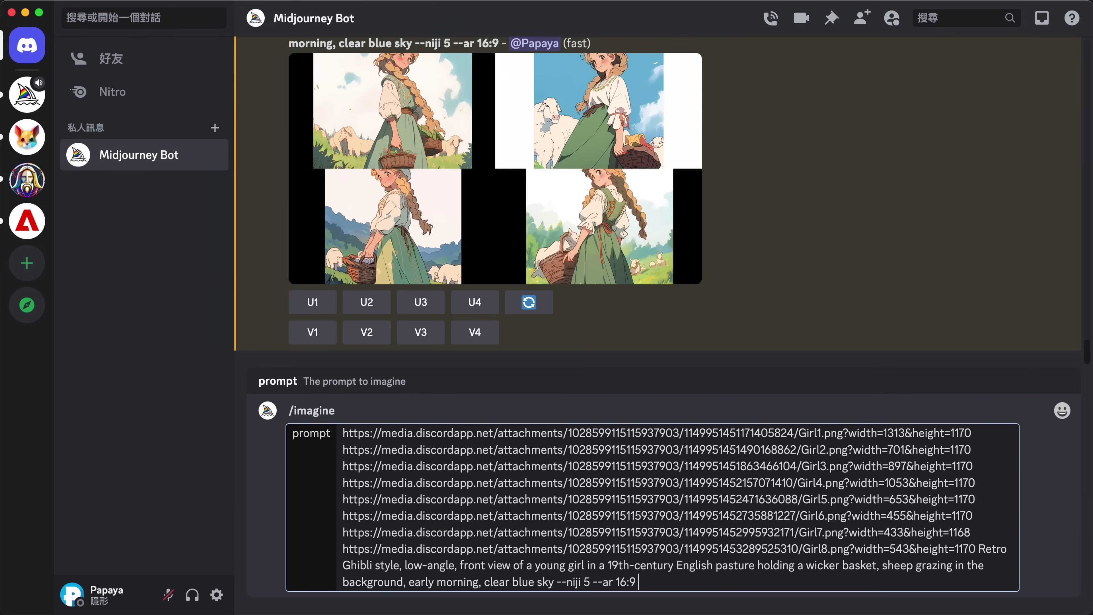
key(BackSpace)
key(BackSpace)
key(BackSpace)
key(BackSpace)
key(BackSpace)
key(BackSpace)
key(BackSpace)
key(BackSpace)
key(BackSpace)
key(BackSpace)
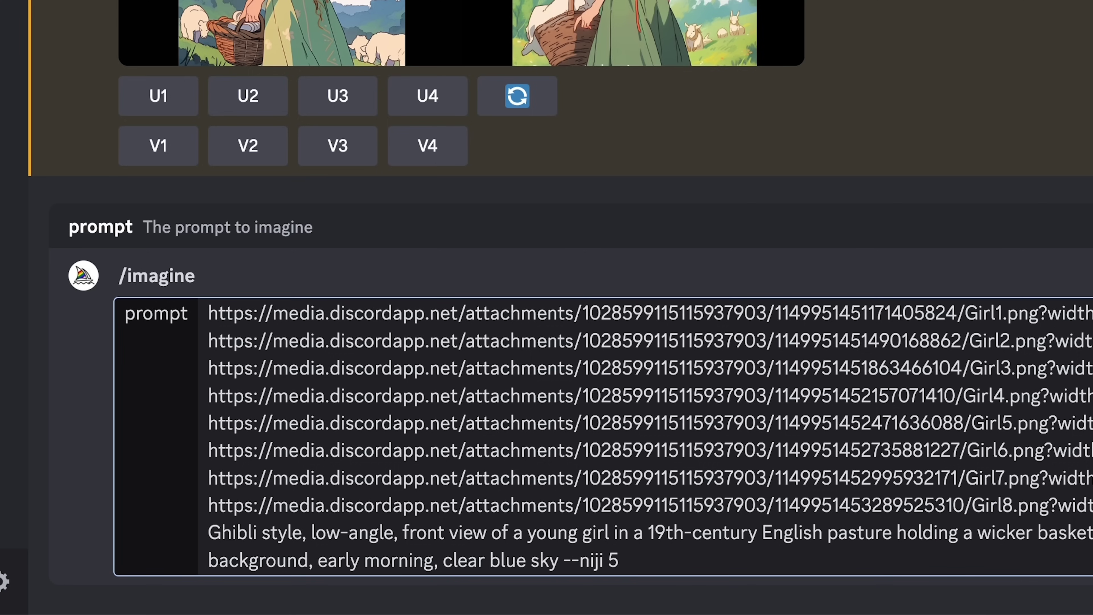
key(Return)
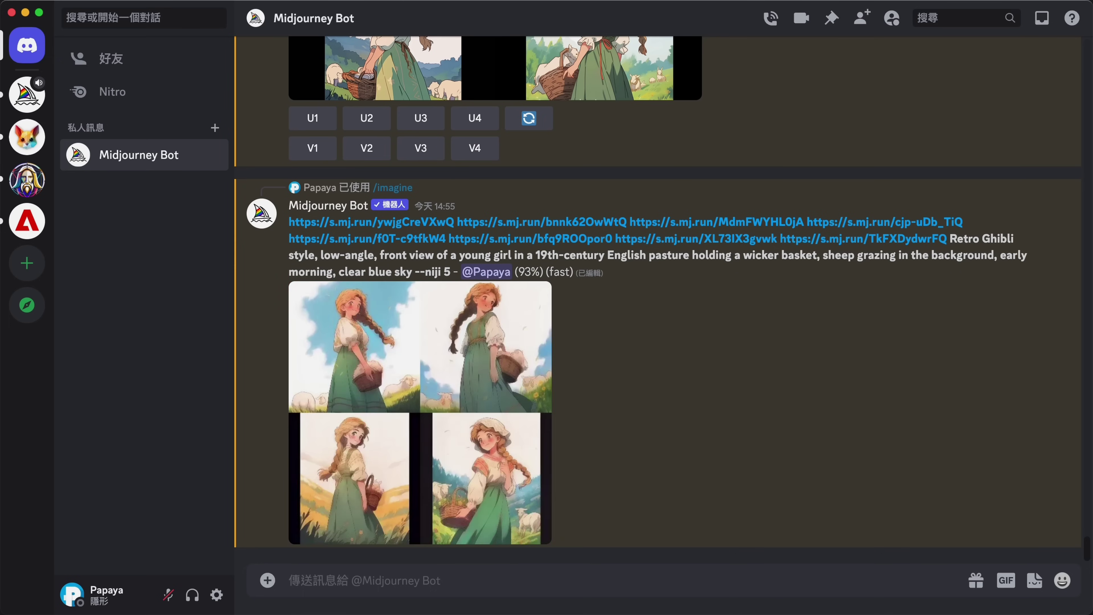
Open the square result grid for a closer look, and extend the upscaled image #1 by panning it right
click(420, 349)
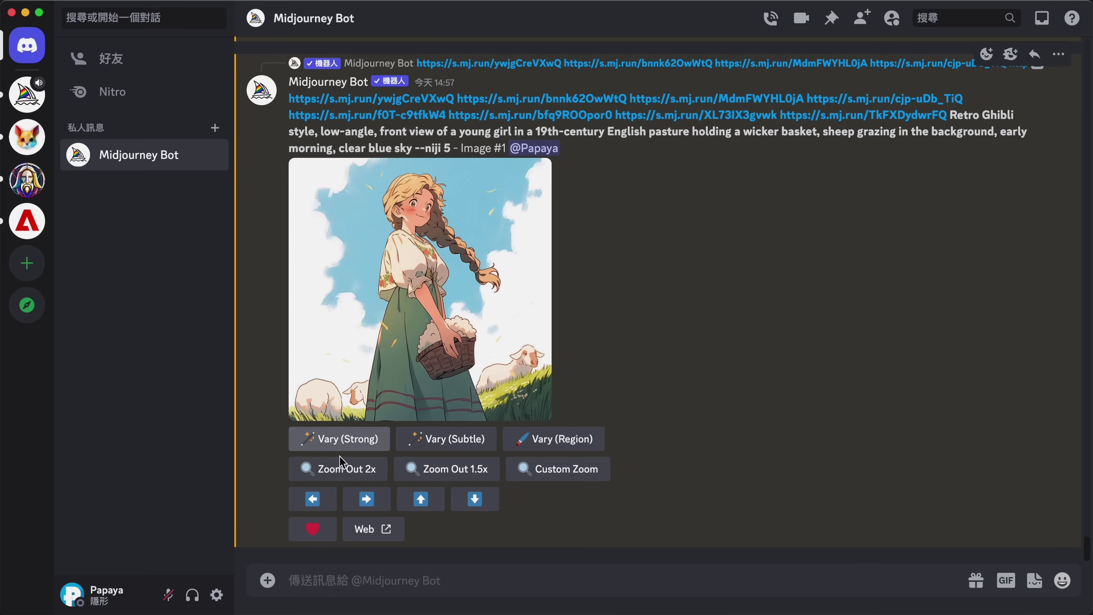
click(366, 498)
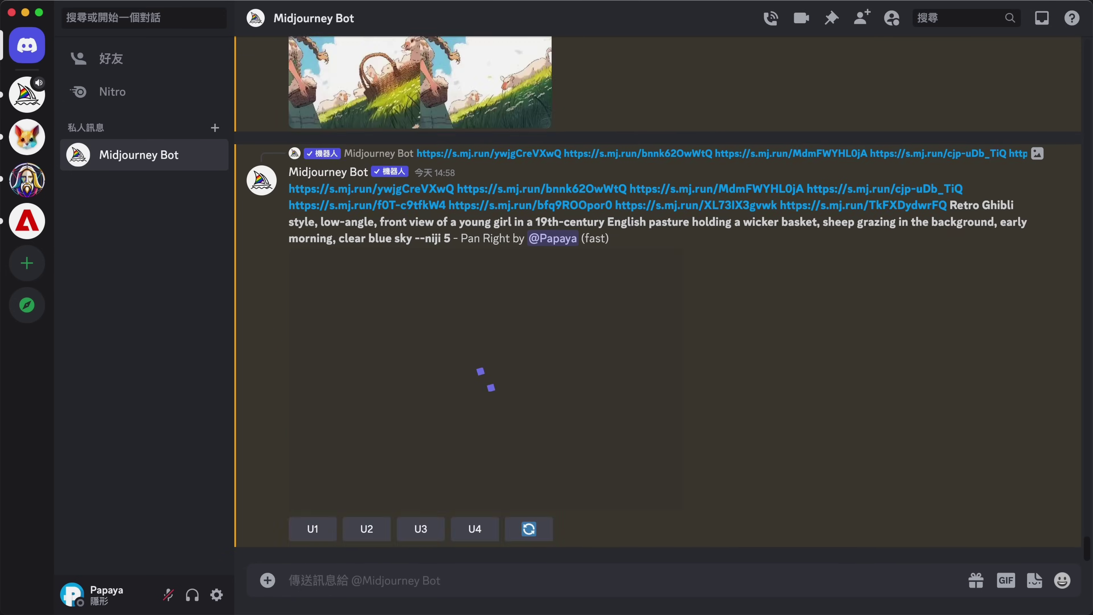
click(486, 375)
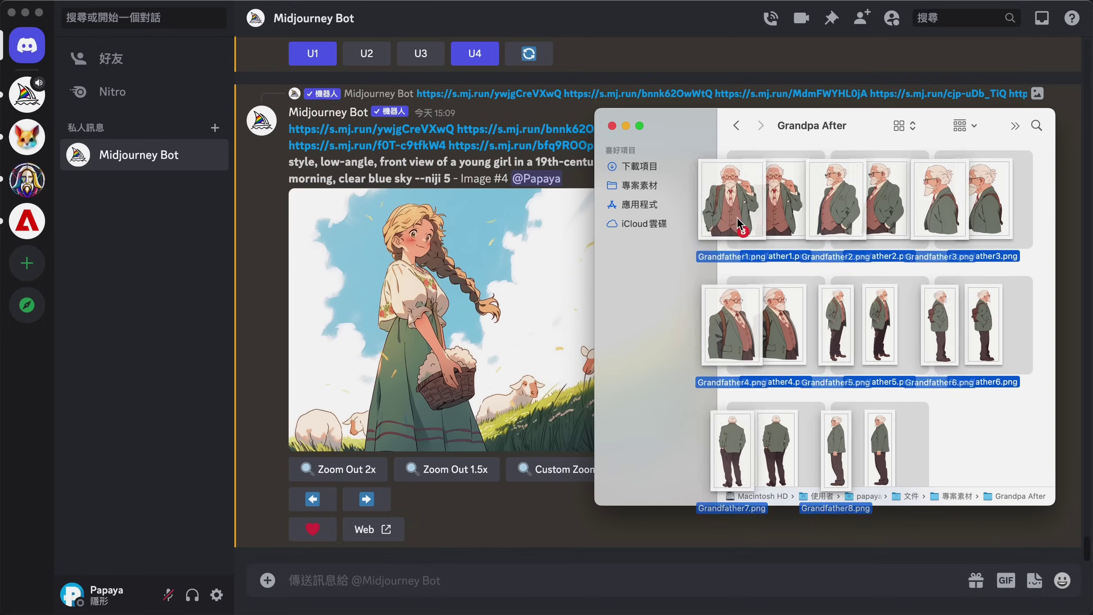
Upload the eight Grandfather images from the Grandpa After folder to the chat and copy the first image's link
drag(744, 195, 432, 279)
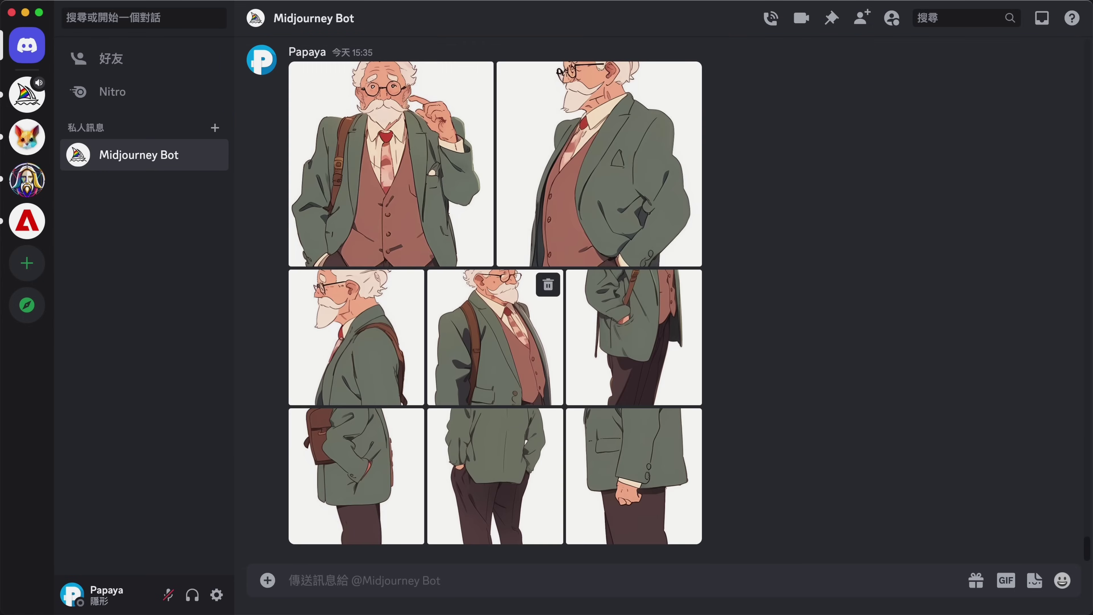
click(404, 200)
right_click(404, 200)
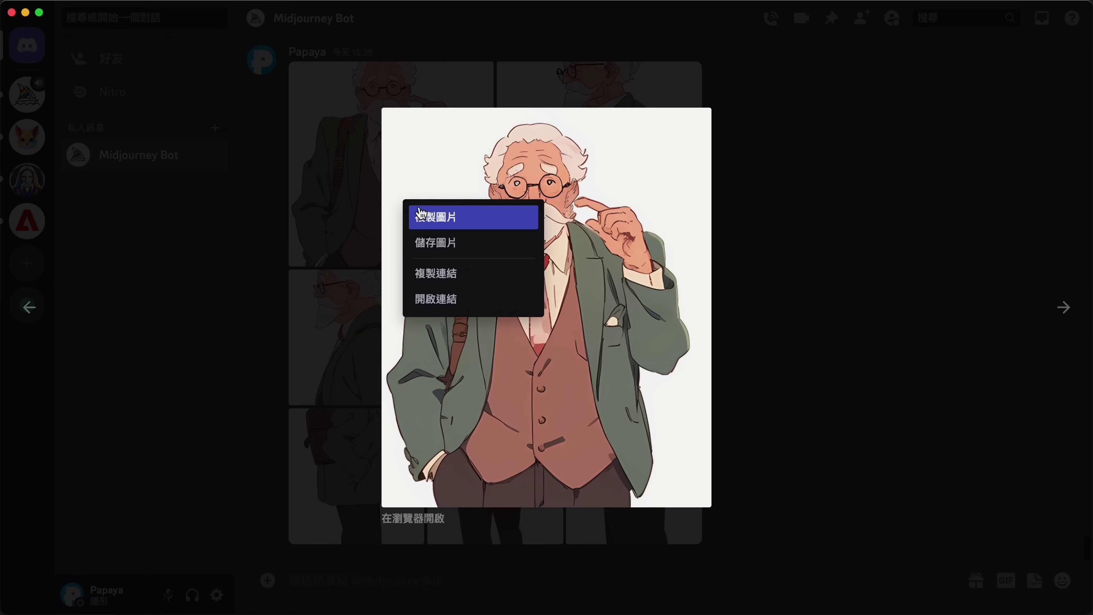
click(415, 270)
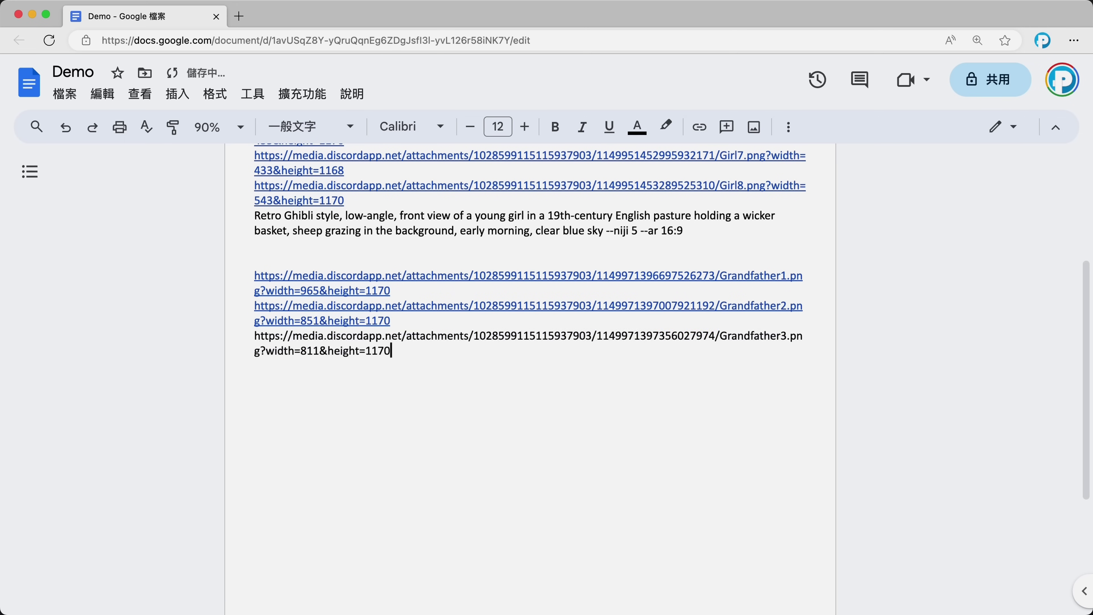
Paste the links of Grandfather4.png through Grandfather8.png on separate lines below the other grandfather links in the Demo document
key(Return)
key(super+v)
key(Return)
key(super+v)
key(Return)
key(super+v)
key(Return)
key(super+v)
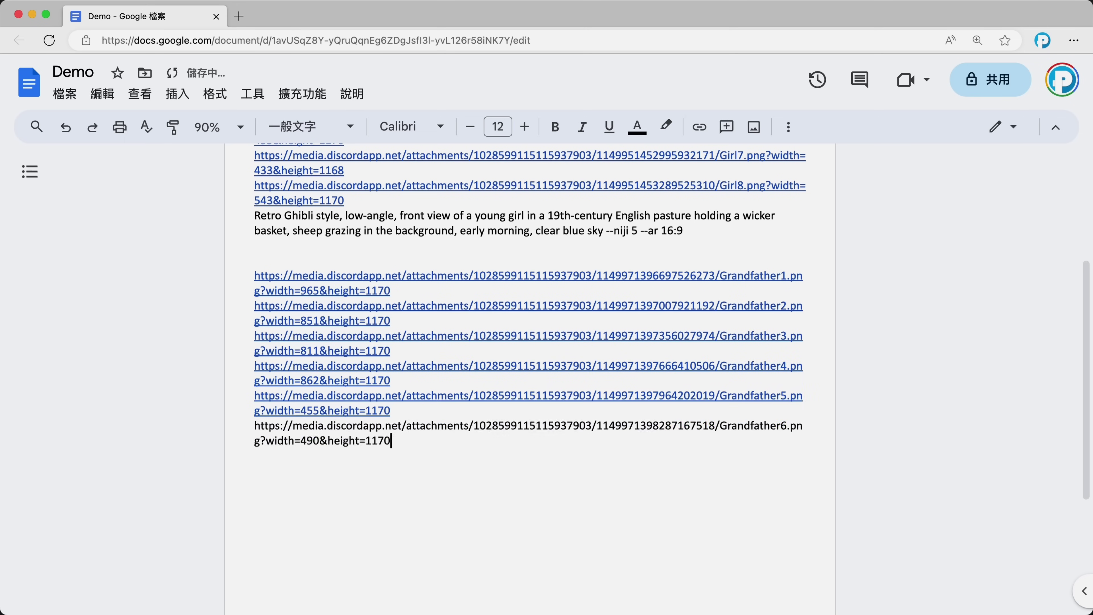
key(Return)
key(super+v)
key(Return)
key(super+v)
key(Return)
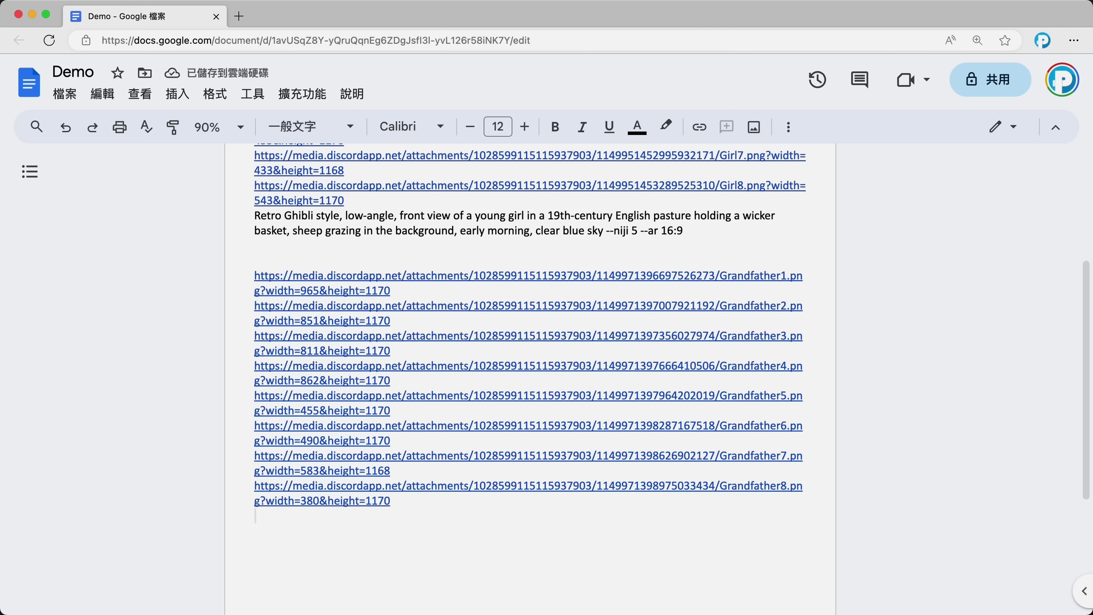
Below the grandfather links, write a Retro Ghibli long-shot prompt of an elderly man driving a horse-drawn carriage, ending in --niji 5, and select links and prompt
text(Retro Ghibli style, long shot of an elderly man driving a horse-drawn carriage on a country road in a 19th-century English pasture, early morning, clear blue sky --niji 5)
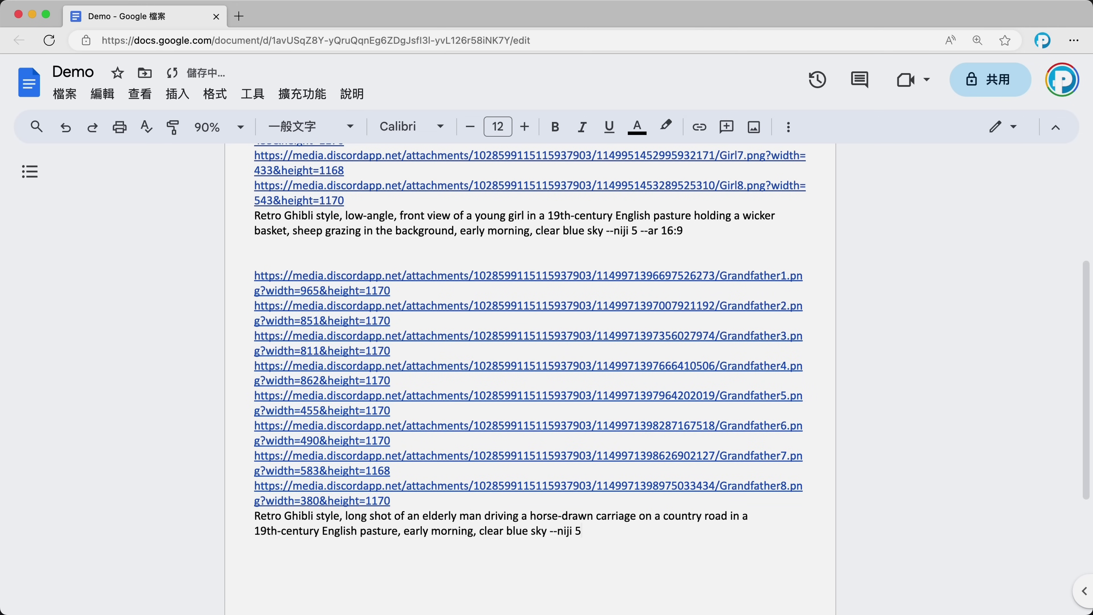
drag(581, 531, 248, 274)
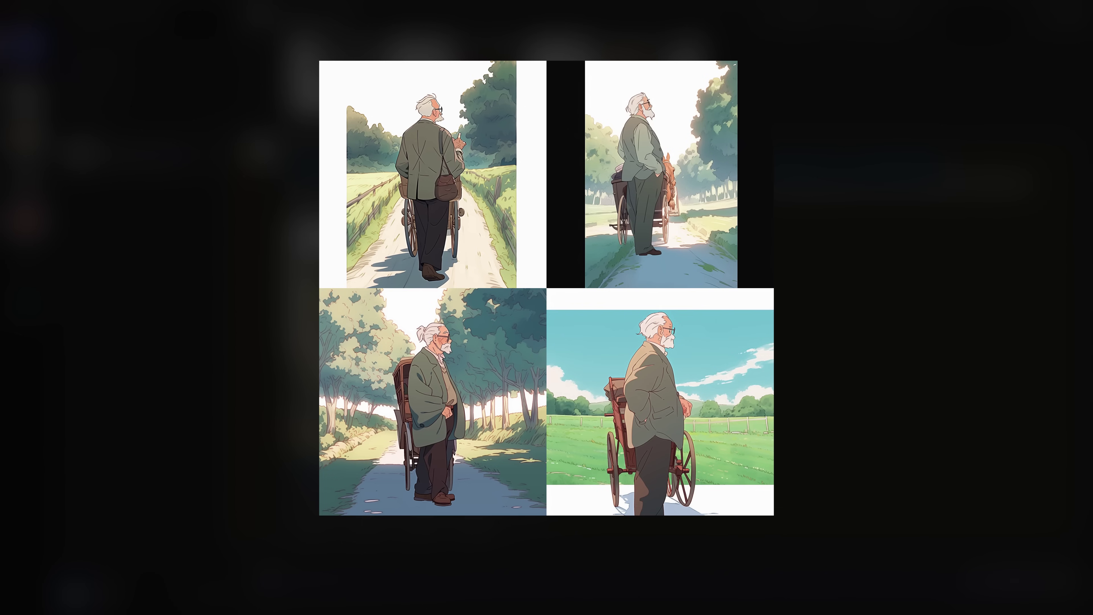
Copy only the prompt text from the grandfather carriage result and submit it with /imagine without image links, adding --ar 16:9
click(942, 174)
drag(942, 175, 315, 202)
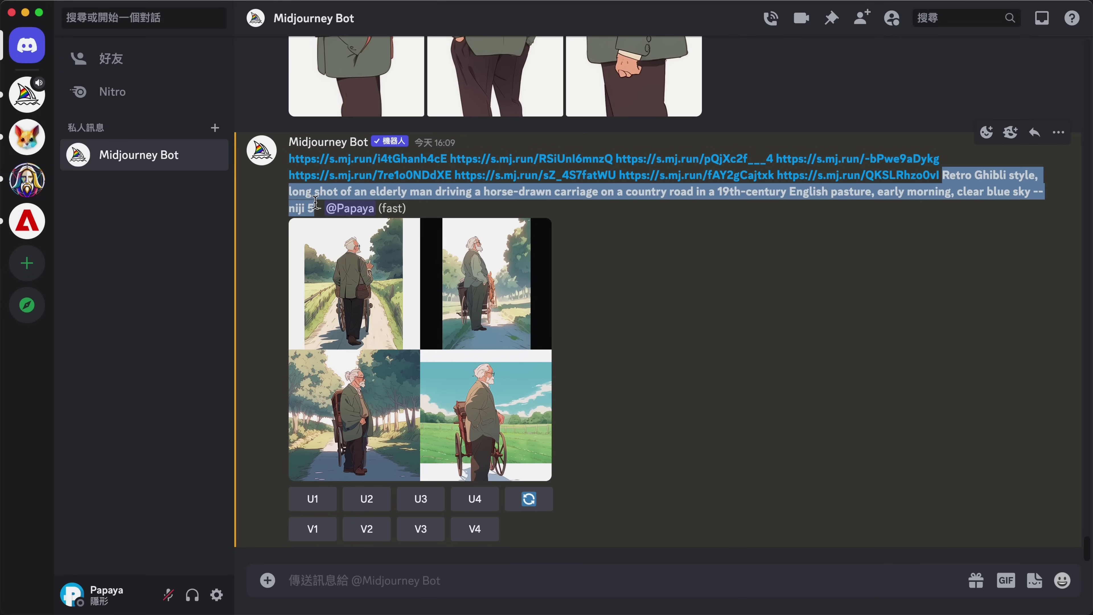
key(super+c)
text(/imagine)
key(Tab)
key(super+v)
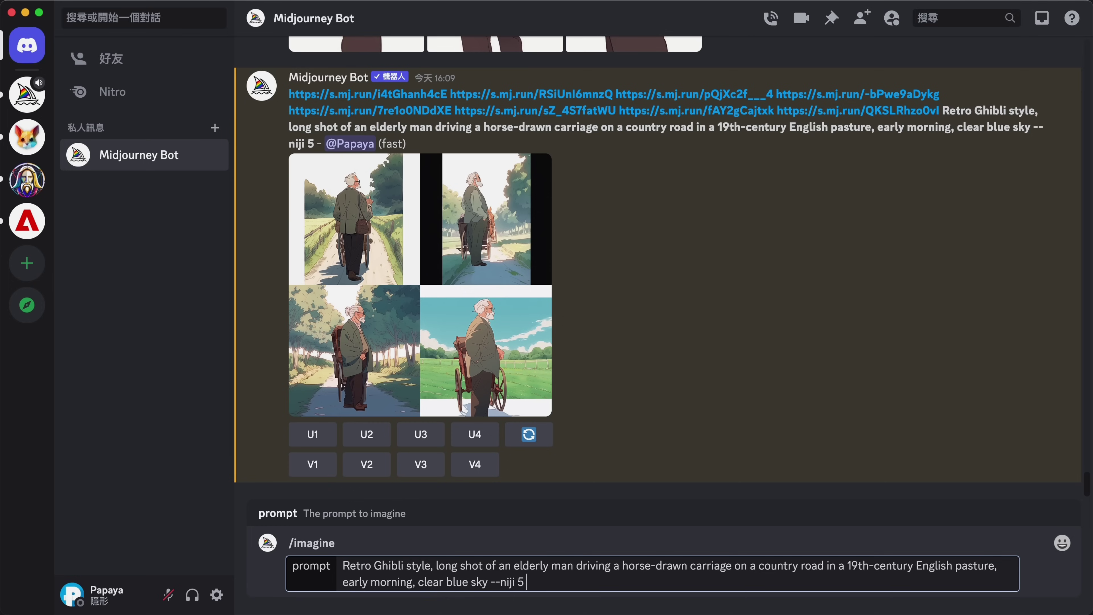
text(--ar 16:9)
key(Return)
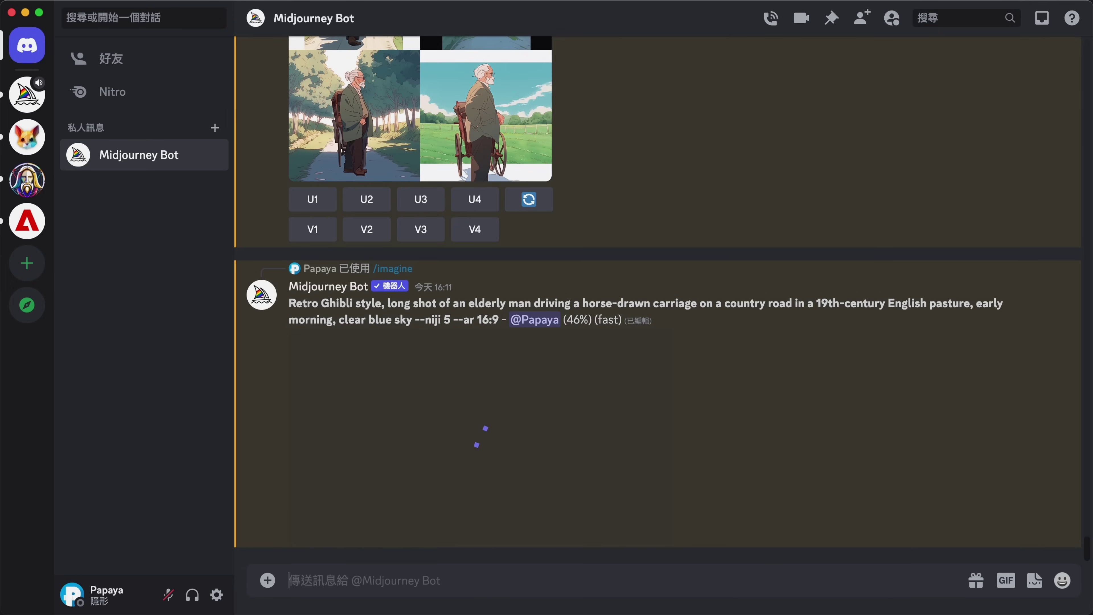
Open the wide carriage result grid for a closer look, and upscale image 2
click(625, 373)
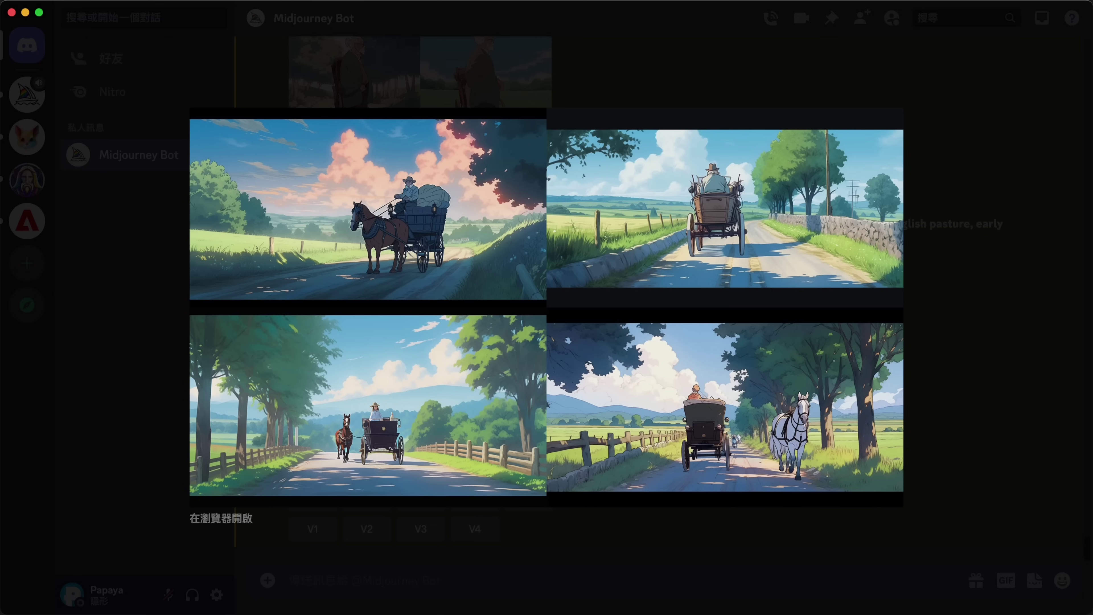
key(Escape)
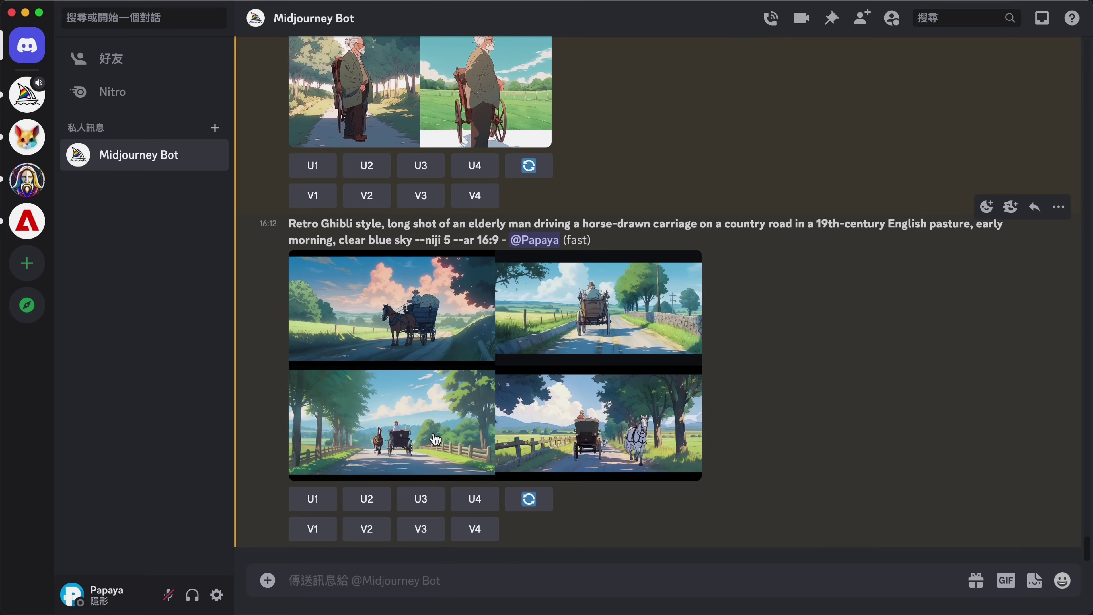
click(382, 504)
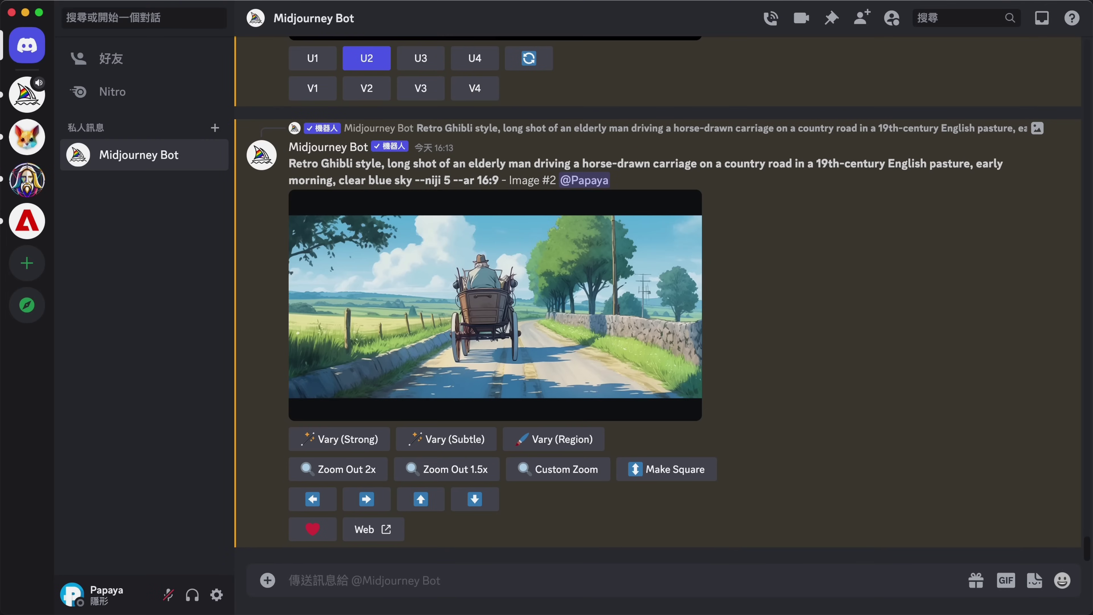
Open the grandfather's full-body back-view reference image in the earlier upload and copy its link
scroll(881, 317, up, 15)
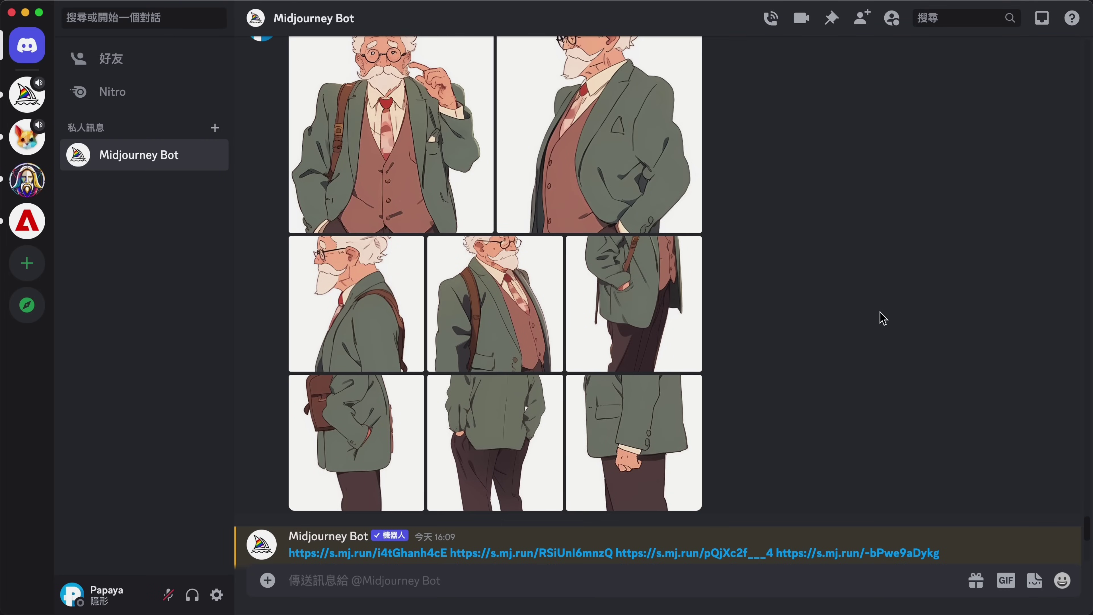
click(510, 407)
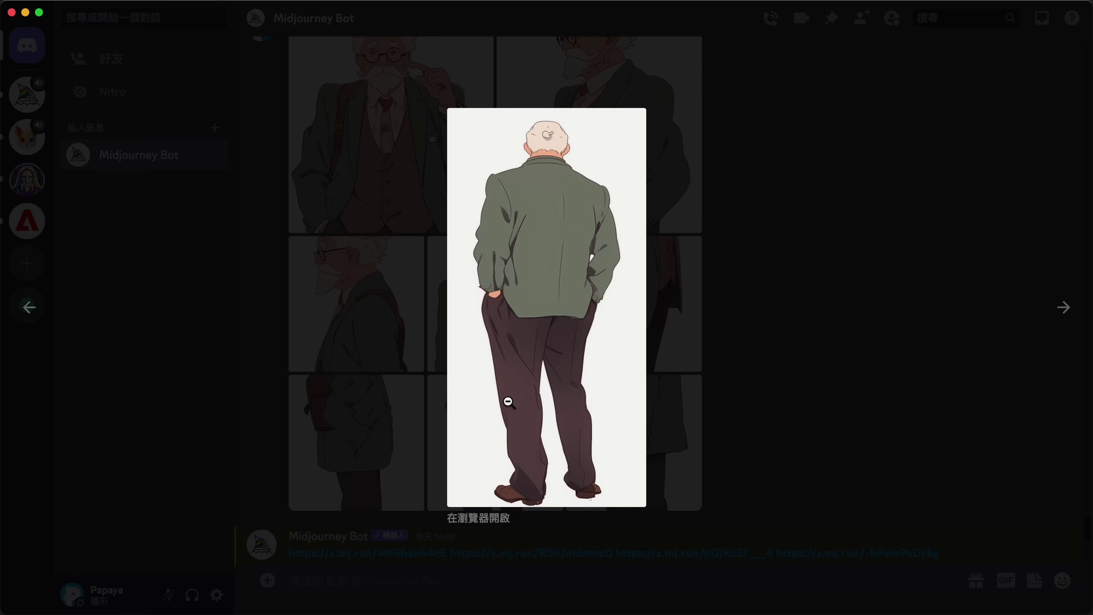
right_click(532, 302)
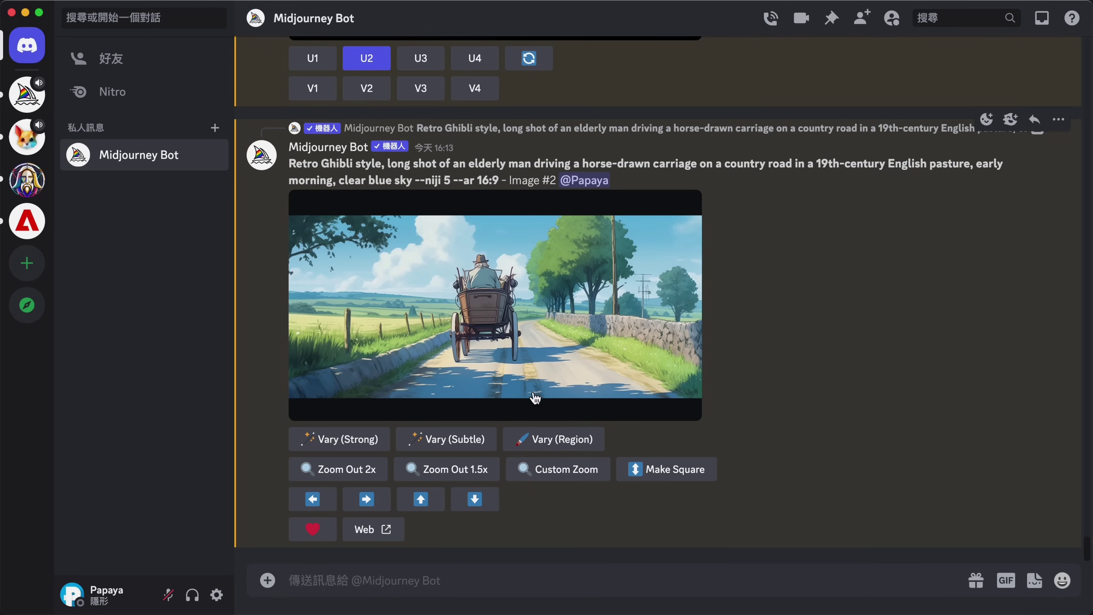
Start Vary (Region) on the upscaled carriage image and lasso the driver's hat, head and back as the area to change
click(551, 442)
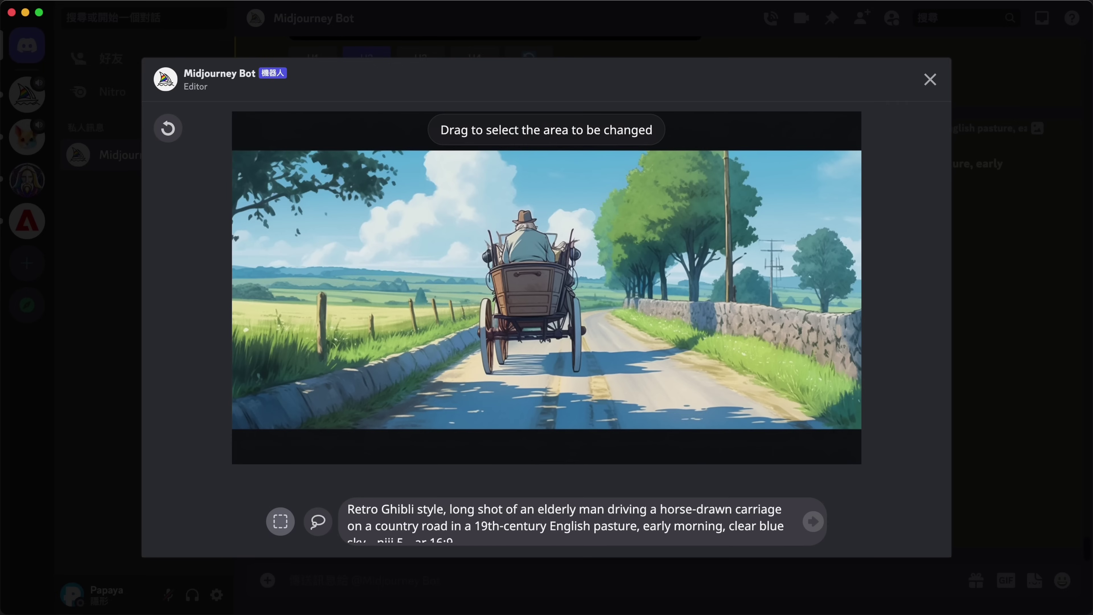
drag(483, 200, 582, 272)
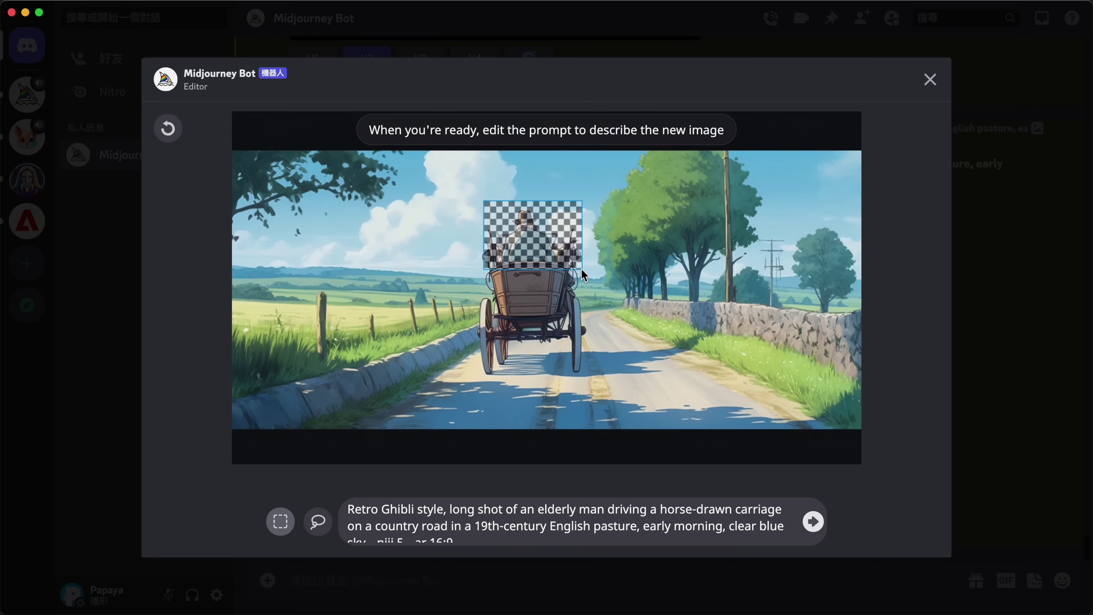
click(549, 242)
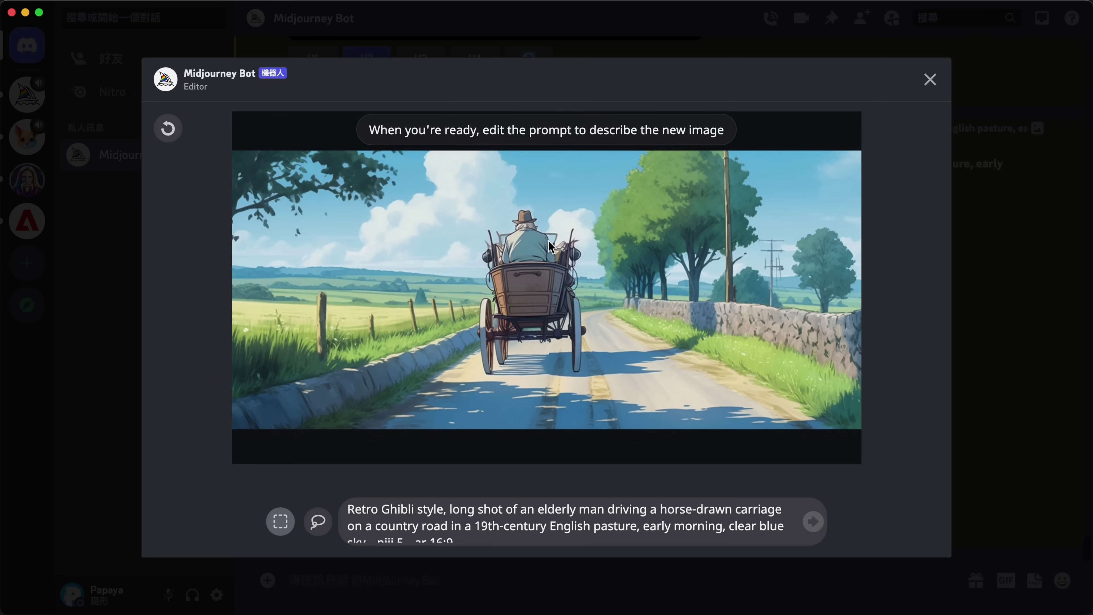
click(319, 524)
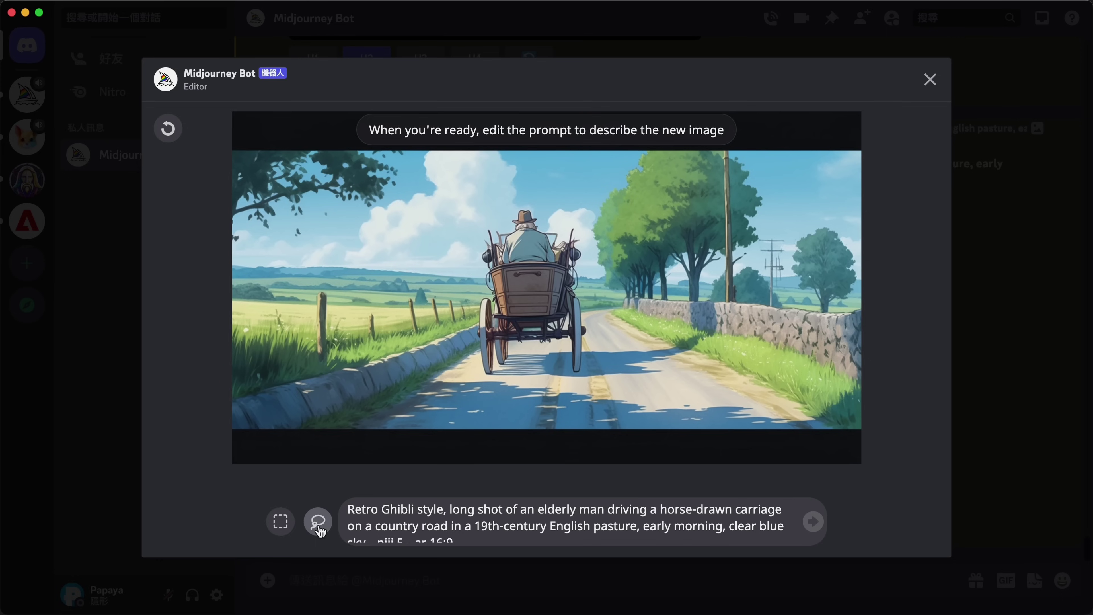
mouse_move(514, 220)
mouse_down()
mouse_move(503, 249)
mouse_move(514, 263)
mouse_move(549, 264)
mouse_move(518, 215)
mouse_up()
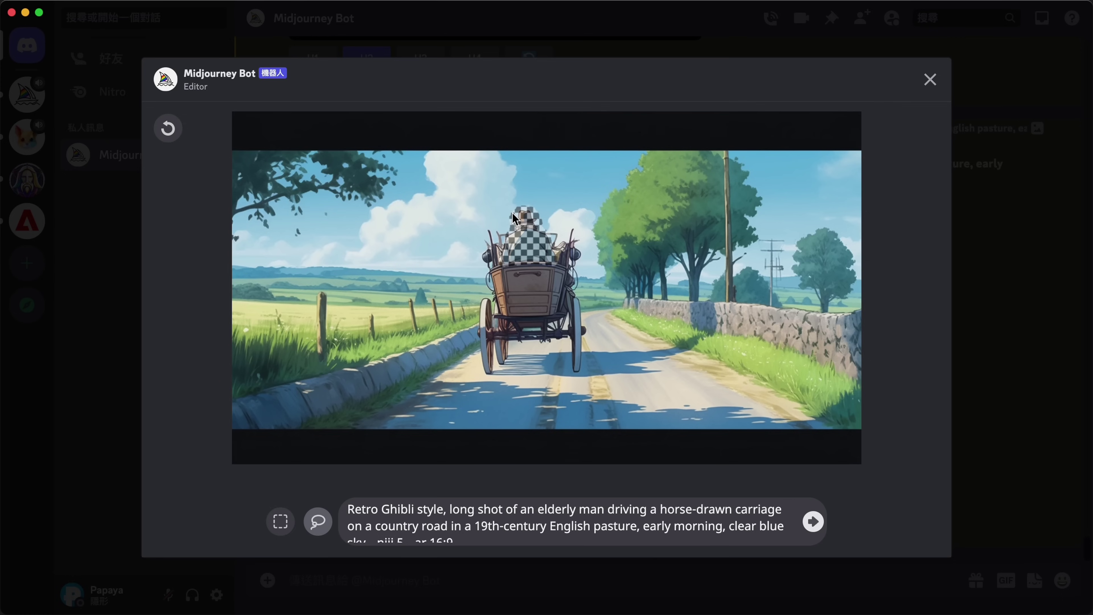
Insert the Grandfather7.png link before the region prompt, submit the variation, and open the resulting grid for a closer look
click(350, 506)
key(super+v)
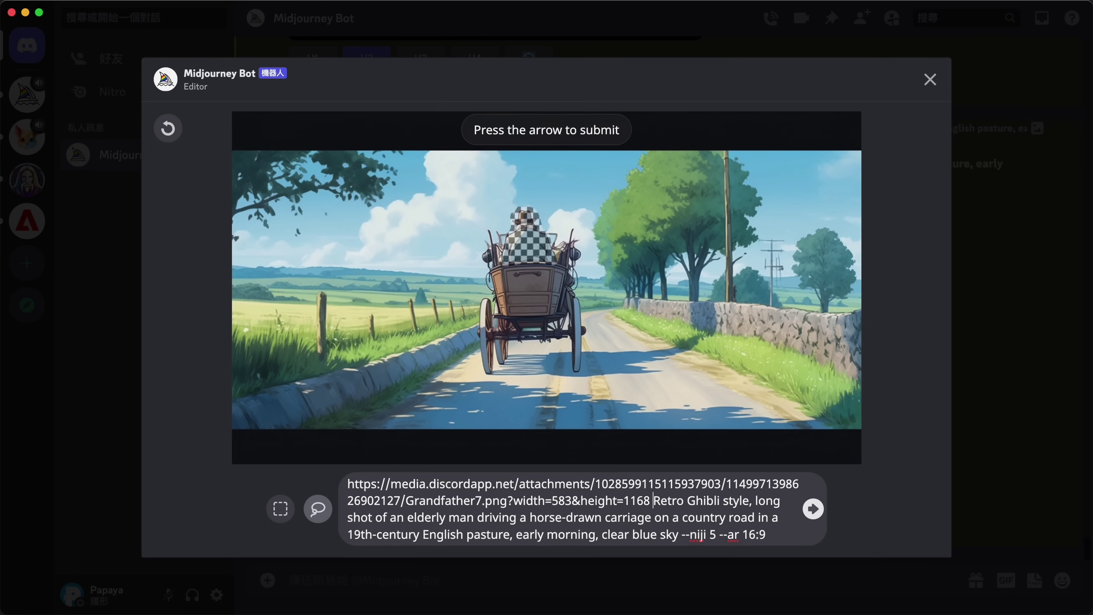
key(Return)
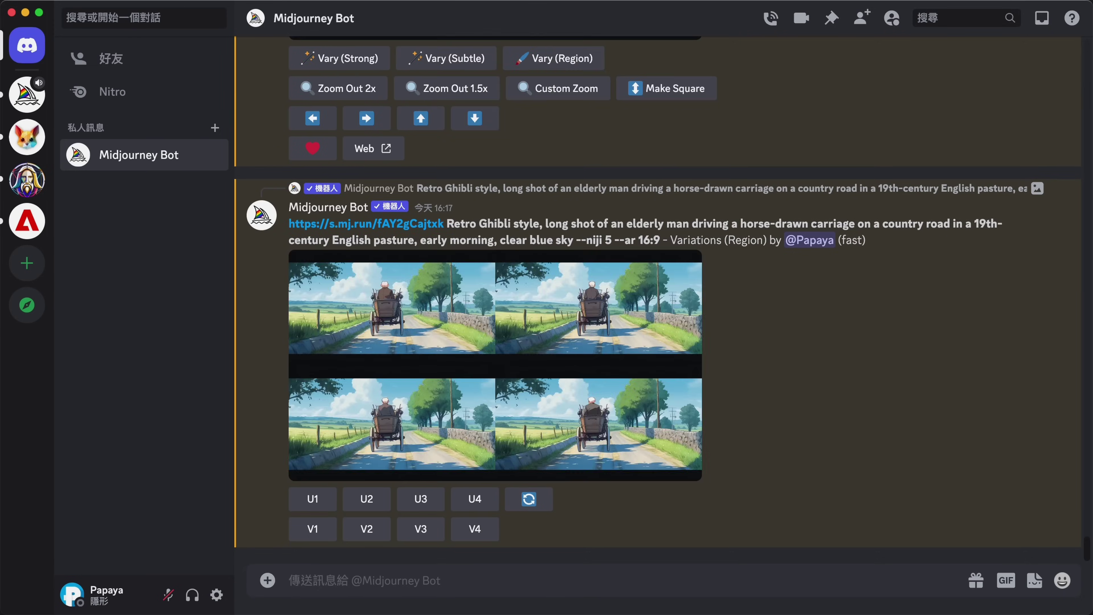
click(571, 362)
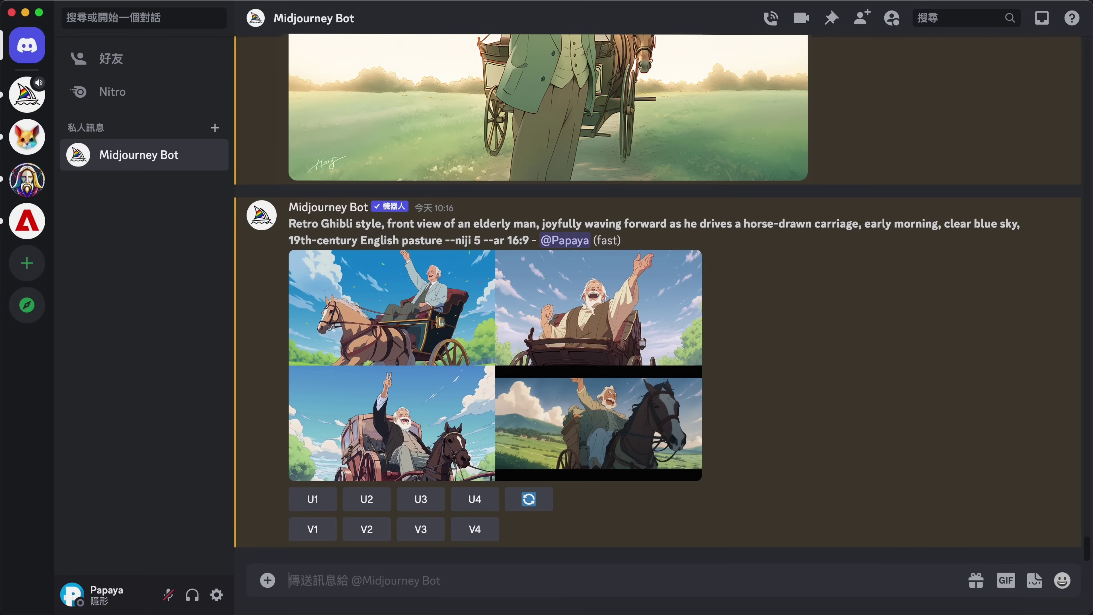
Lasso the waving man in the front-view carriage image, insert the Grandfather1, Grandfather2 and Grandfather5 links before the prompt, and submit the region variation
mouse_move(579, 125)
mouse_down()
mouse_move(620, 250)
mouse_move(560, 258)
mouse_move(510, 340)
mouse_move(718, 279)
mouse_move(612, 125)
mouse_move(574, 115)
mouse_up()
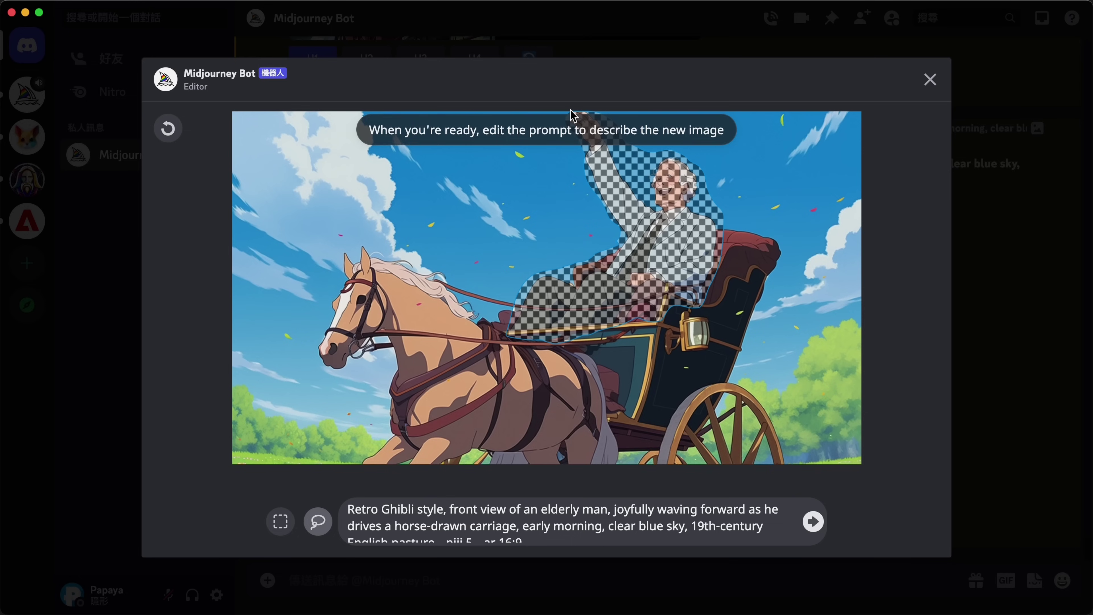
key(super+v)
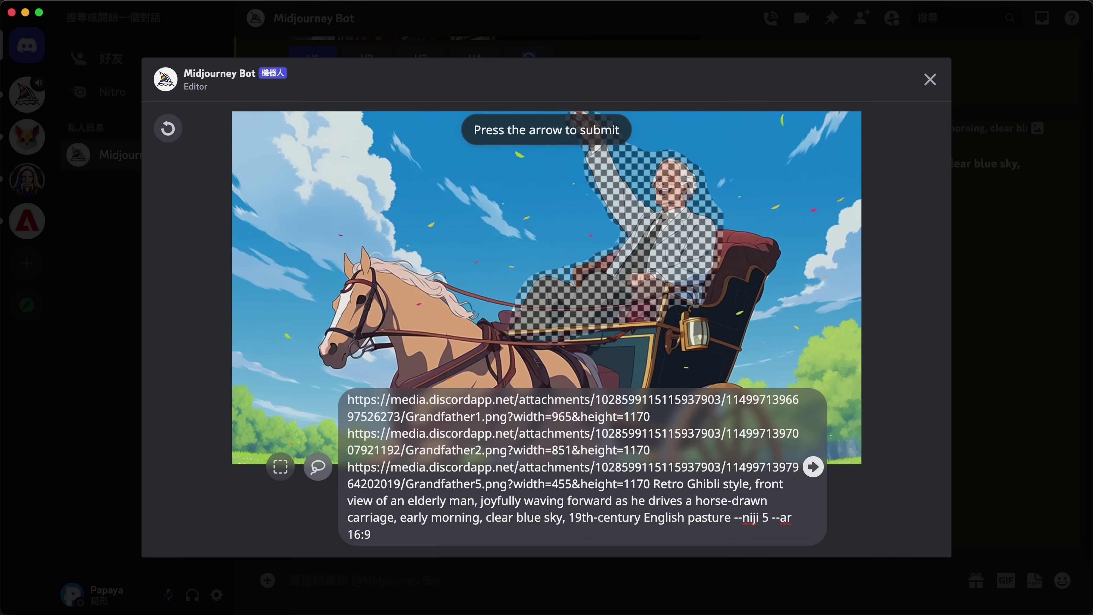
key(Return)
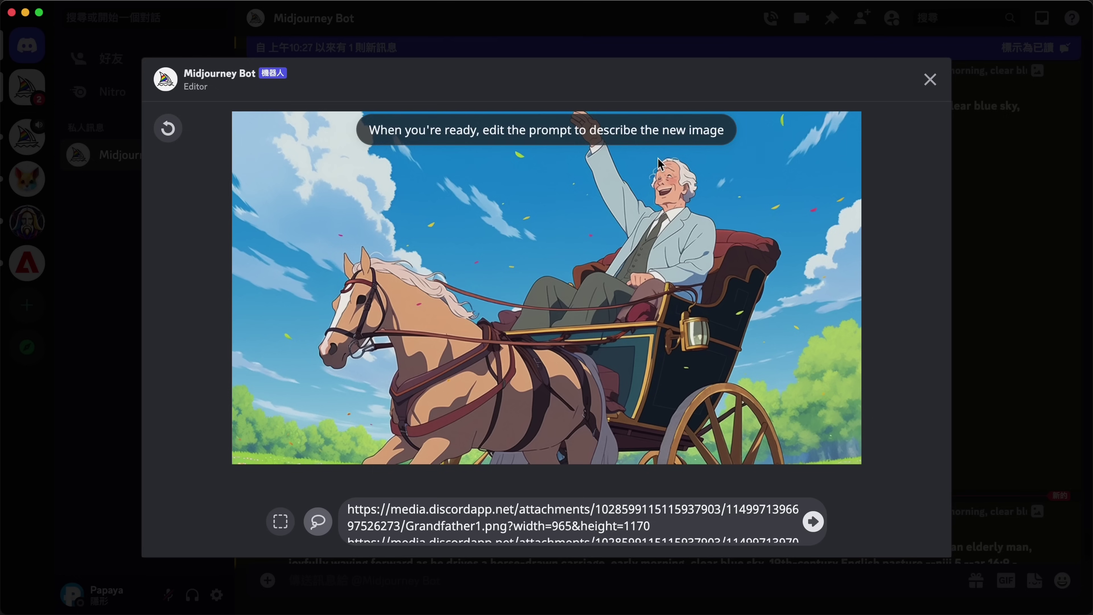
Lasso the waving man's head for a region change, and outline an area from his raised hand to his neck in the bearded version
mouse_move(655, 163)
mouse_down()
mouse_move(654, 204)
mouse_move(667, 216)
mouse_move(694, 208)
mouse_move(706, 185)
mouse_move(681, 148)
mouse_move(659, 165)
mouse_up()
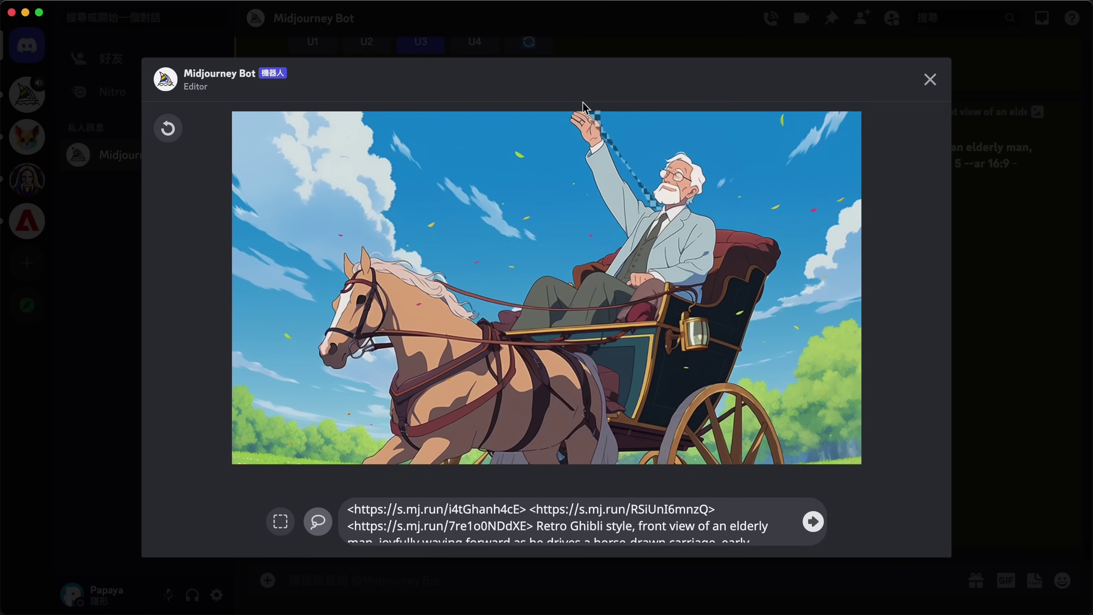
mouse_move(583, 107)
mouse_down()
mouse_move(577, 150)
mouse_move(624, 235)
mouse_move(604, 266)
mouse_move(624, 290)
mouse_move(702, 303)
mouse_move(687, 213)
mouse_up()
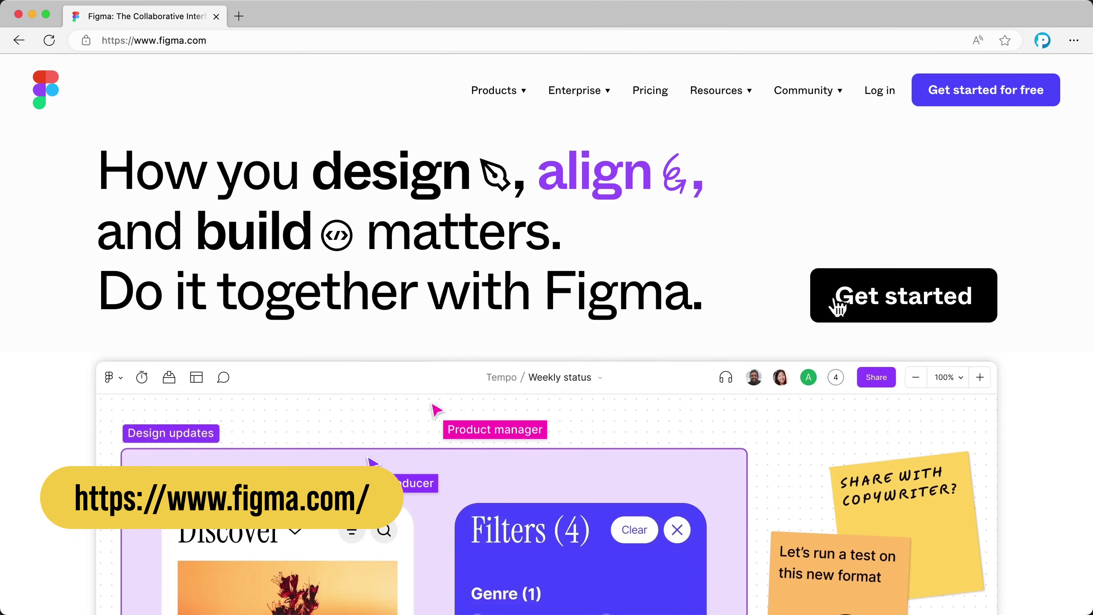
Switch to Figma, create a new design file and place a frame on its canvas
click(999, 99)
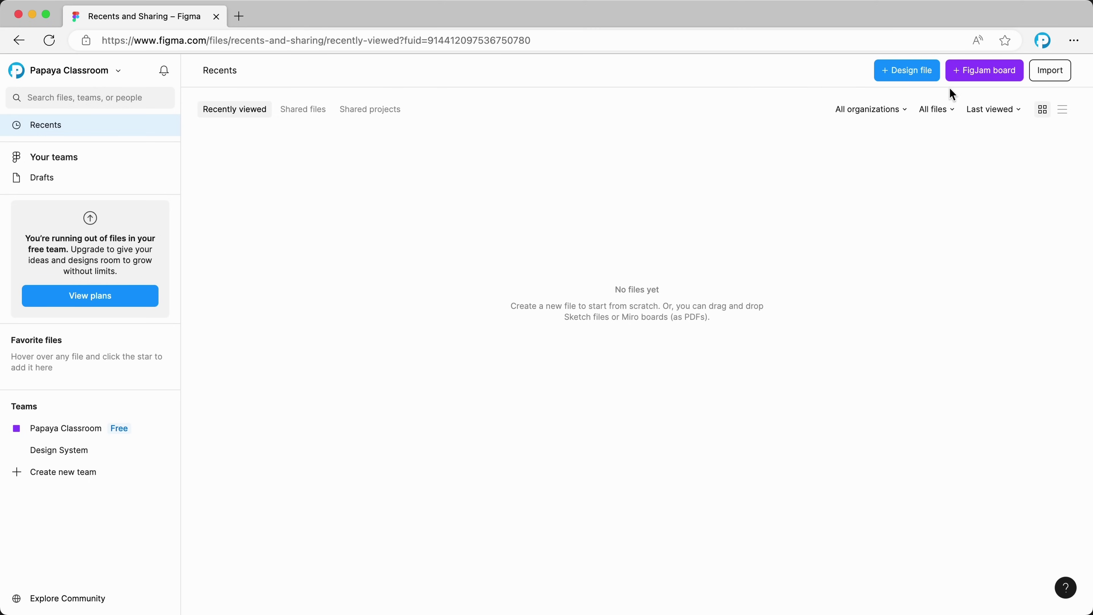
click(919, 75)
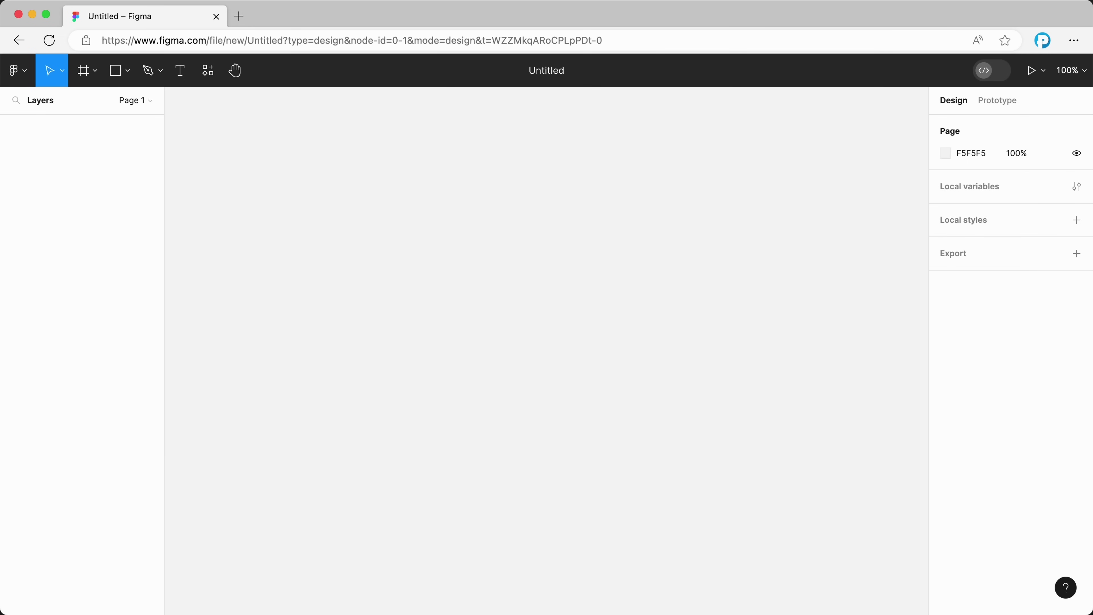
click(96, 74)
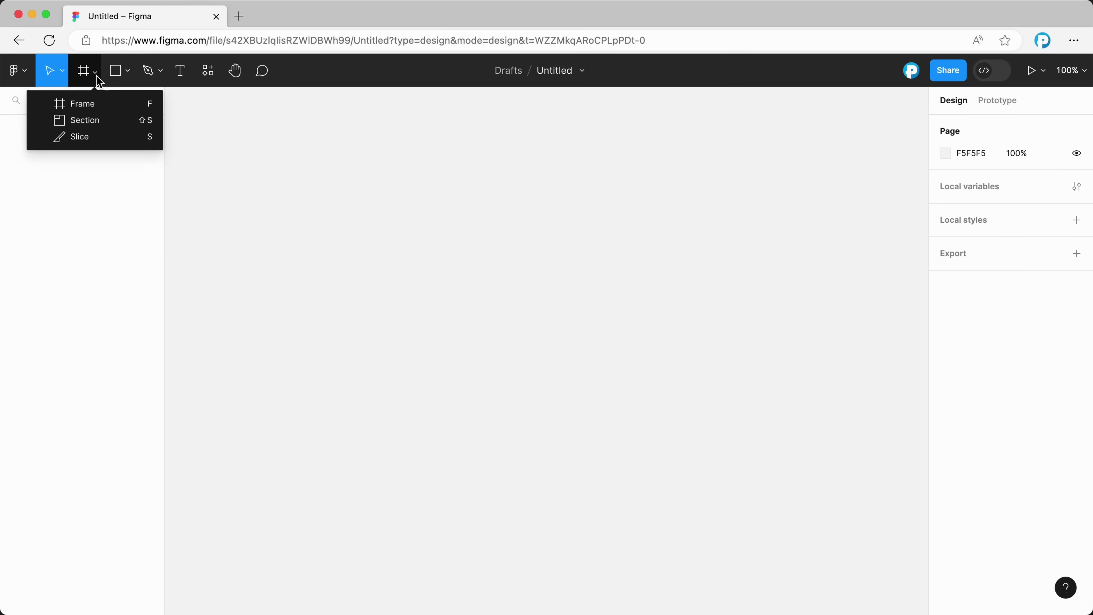
click(95, 104)
click(491, 242)
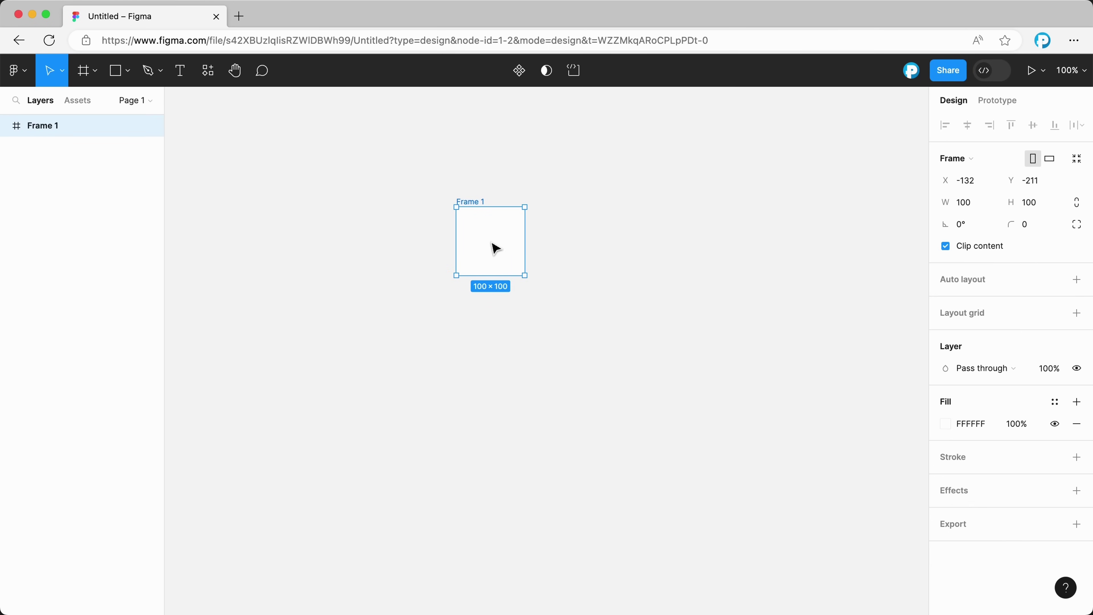
Resize the frame to the A4 preset, 595 × 842, and deselect it
click(952, 160)
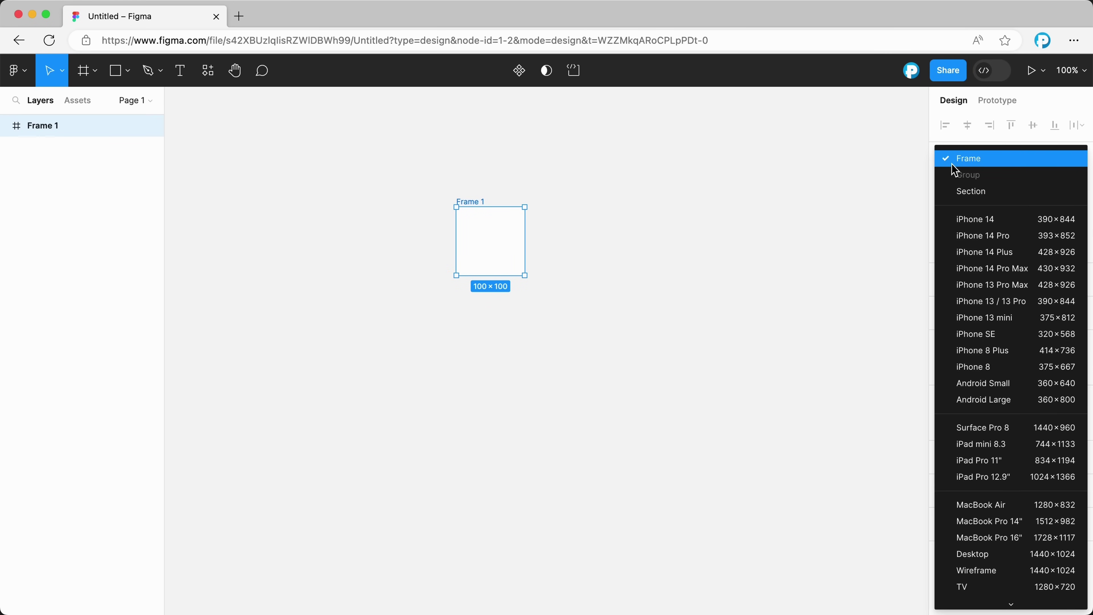
scroll(952, 163, down, 5)
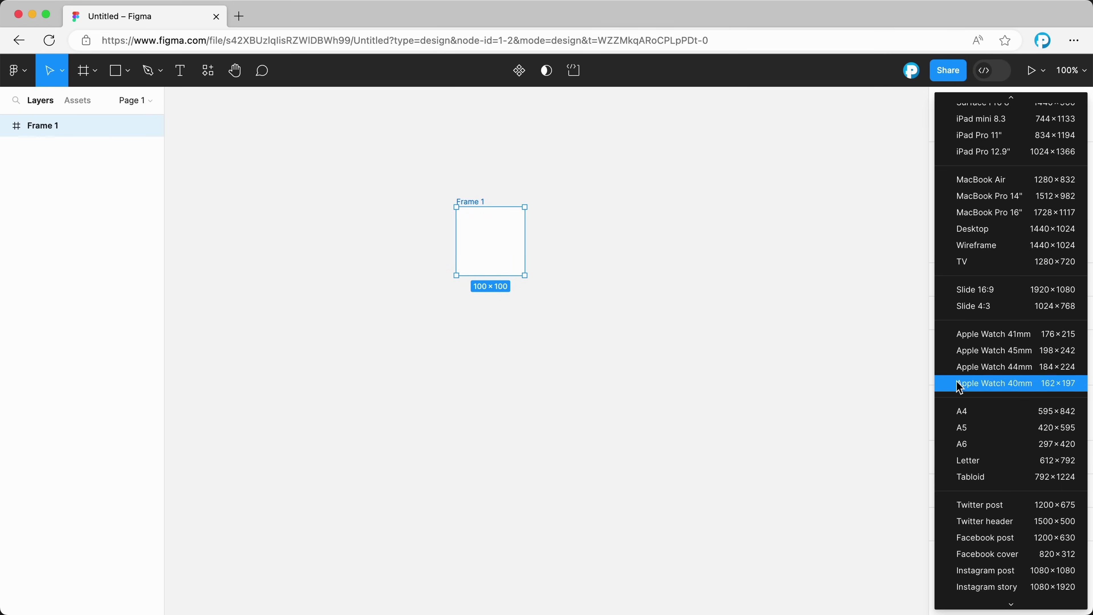
click(956, 410)
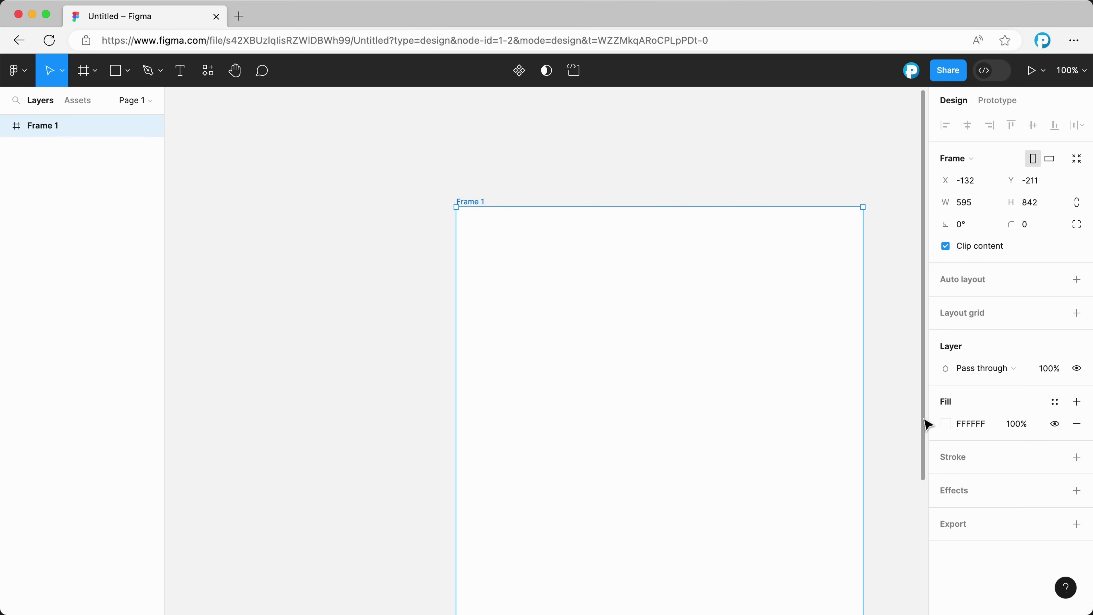
click(901, 418)
Draw a rectangle about 548 × 798 inside the A4 frame and center it horizontally
drag(901, 415, 803, 335)
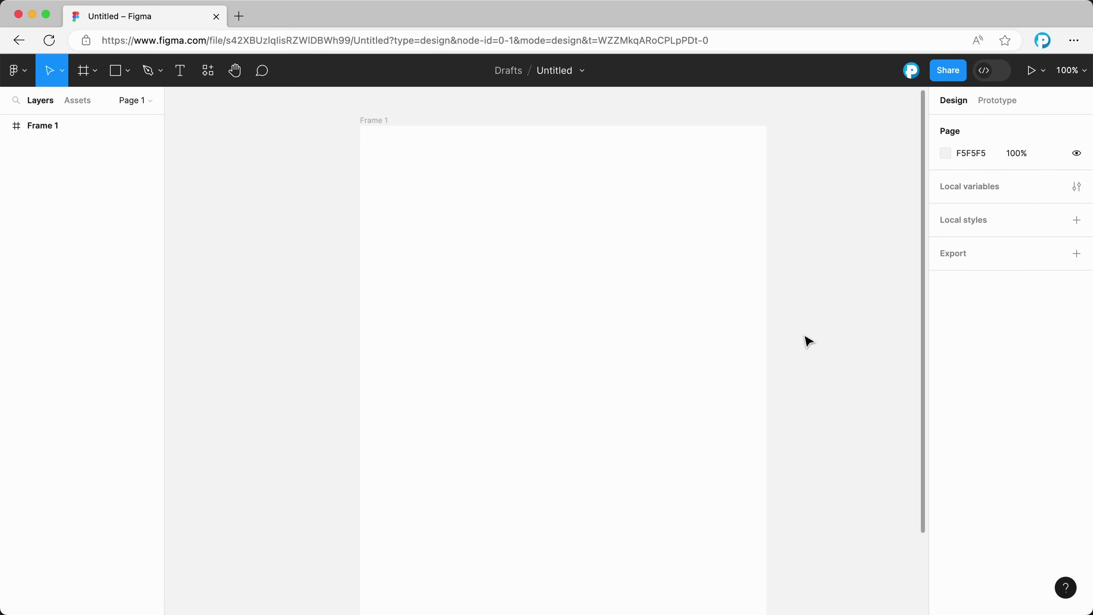
scroll(808, 341, down, 2)
drag(818, 347, 759, 303)
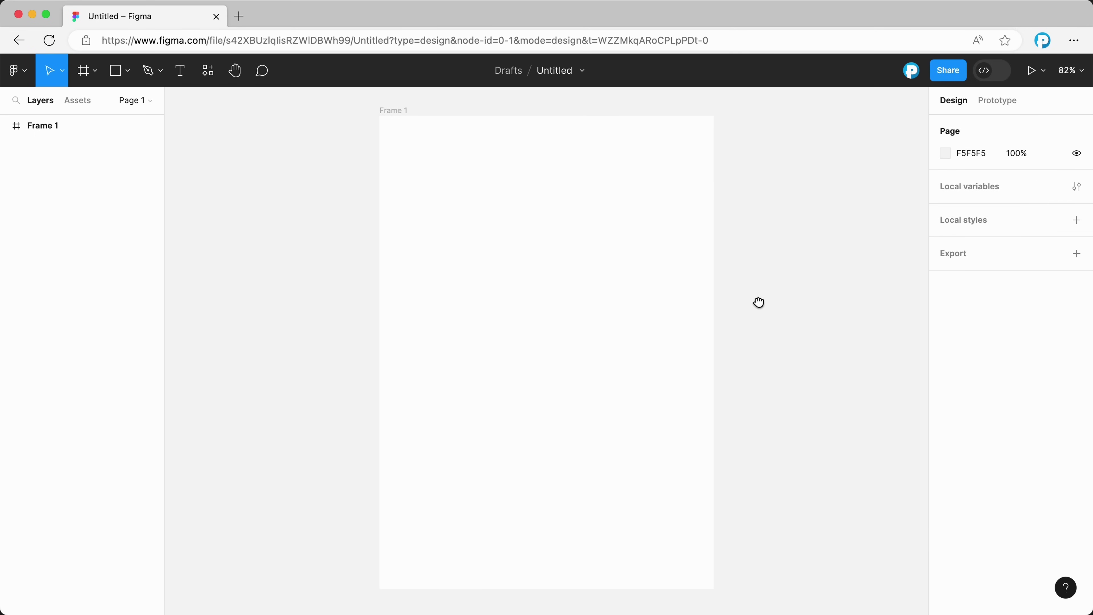
click(123, 76)
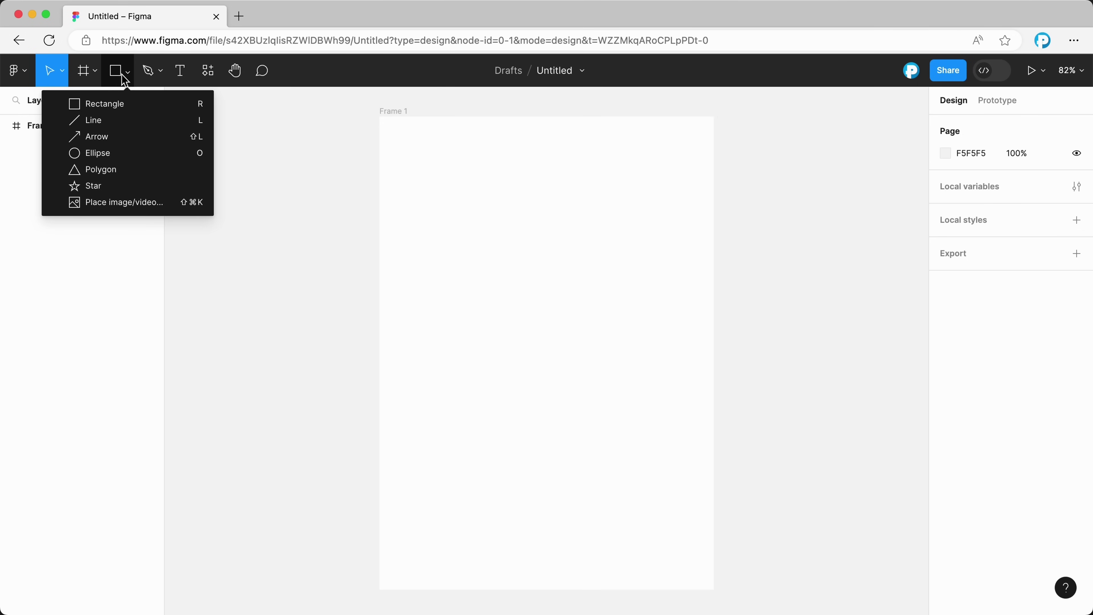
click(122, 110)
mouse_move(393, 131)
mouse_down()
mouse_move(586, 435)
mouse_move(685, 528)
mouse_move(704, 585)
mouse_up()
click(968, 129)
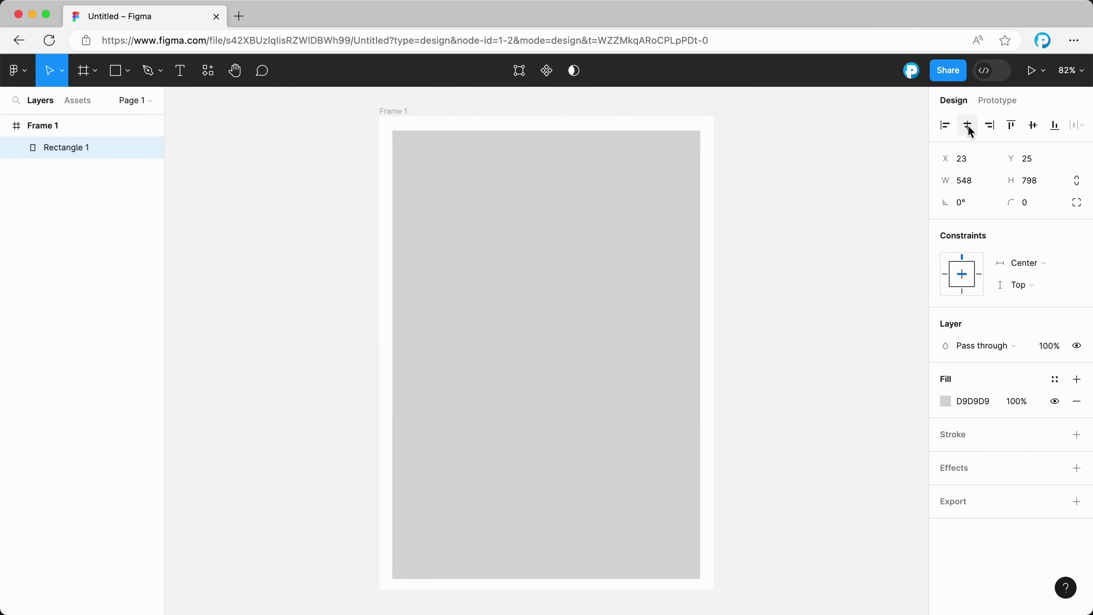
Center the large rectangle vertically in the A4 frame and draw a thin rectangle about 756 × 11 across its upper part
click(1032, 129)
click(1032, 130)
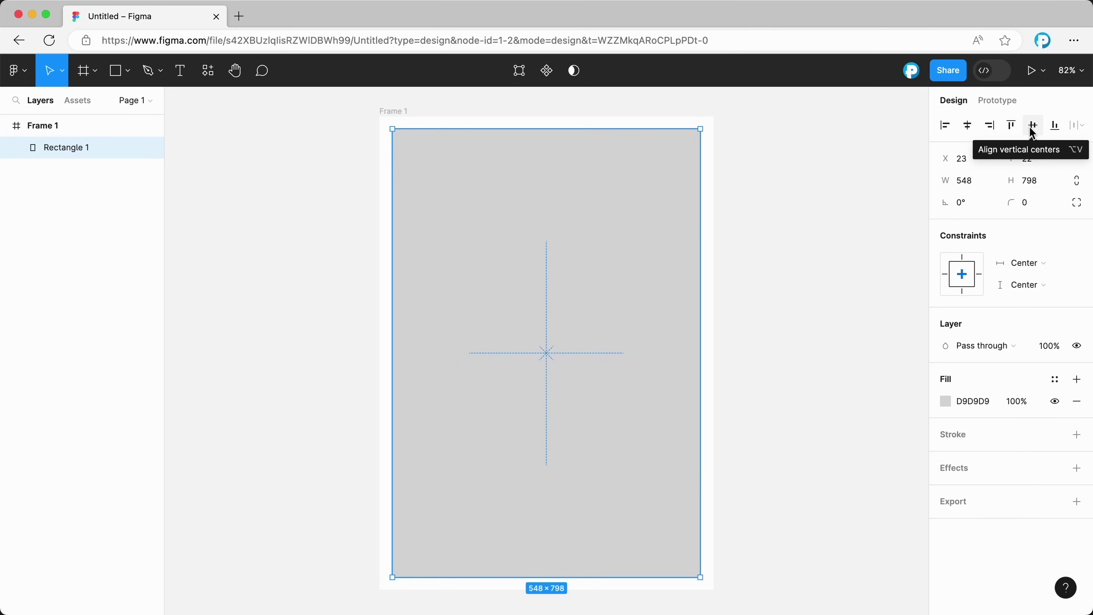
key(r)
drag(335, 264, 760, 273)
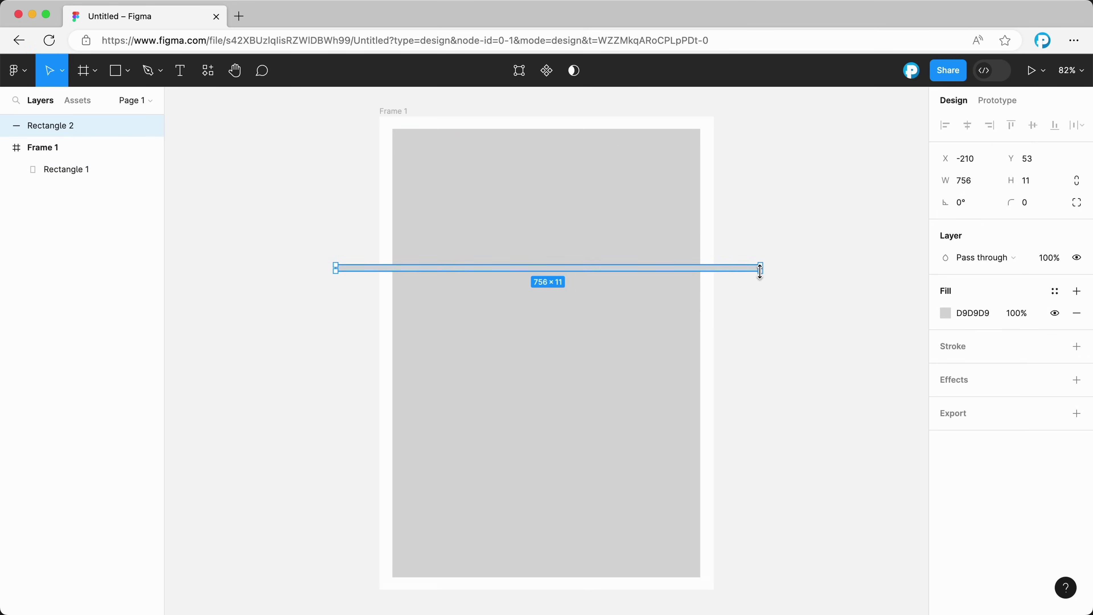
Fill the thin bar with pink DC9090 and tilt it slightly so it rises towards the page's right edge
click(951, 314)
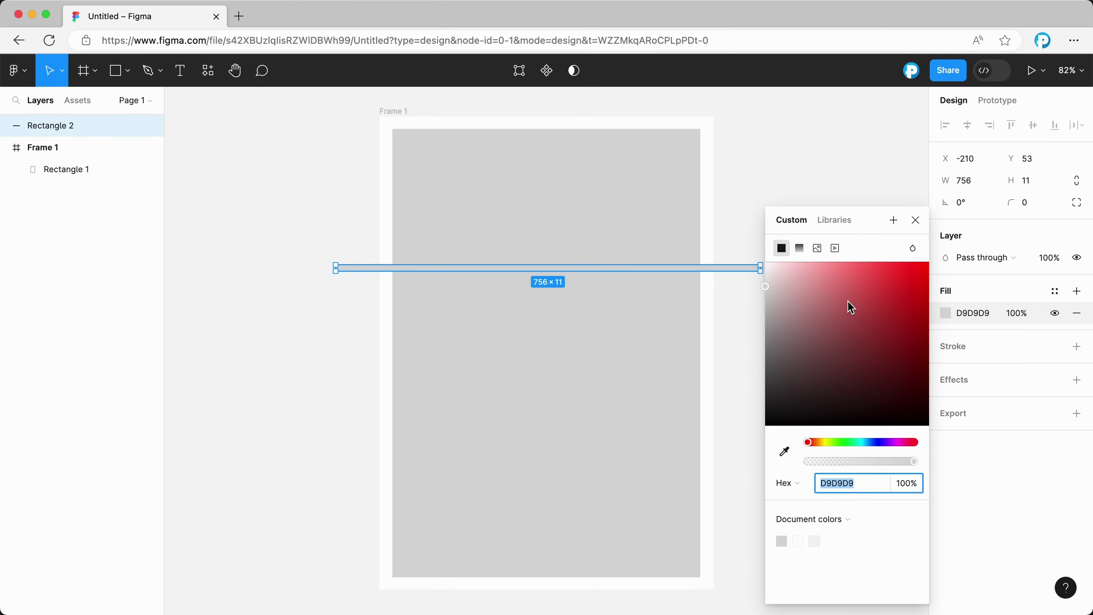
click(822, 286)
key(Escape)
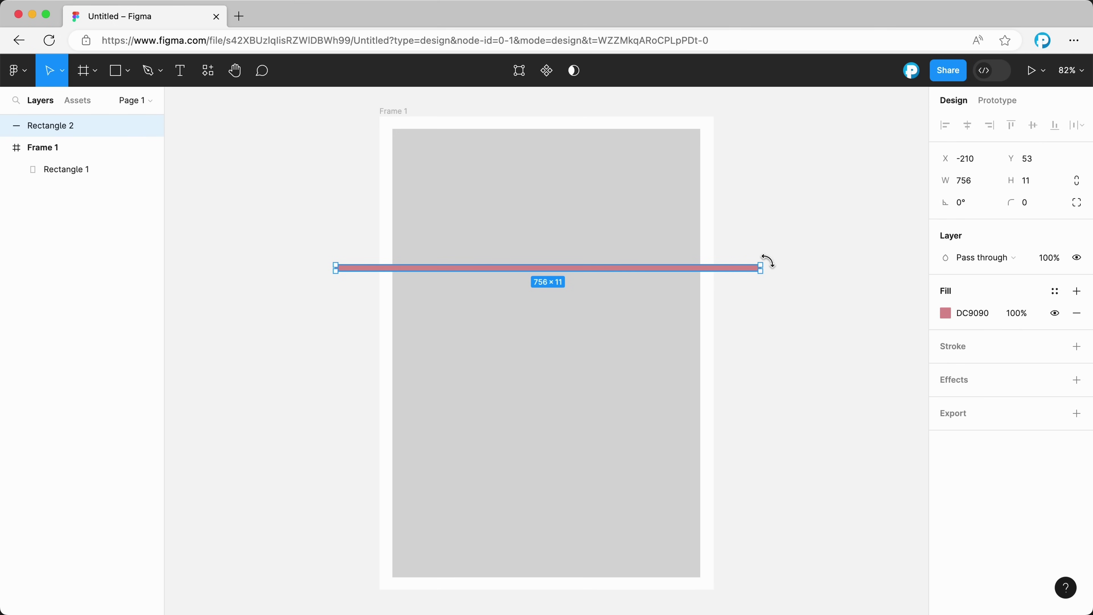
drag(764, 262, 744, 251)
Subtract the tilted bar from the large rectangle and flatten the result into one shape
drag(353, 158, 483, 392)
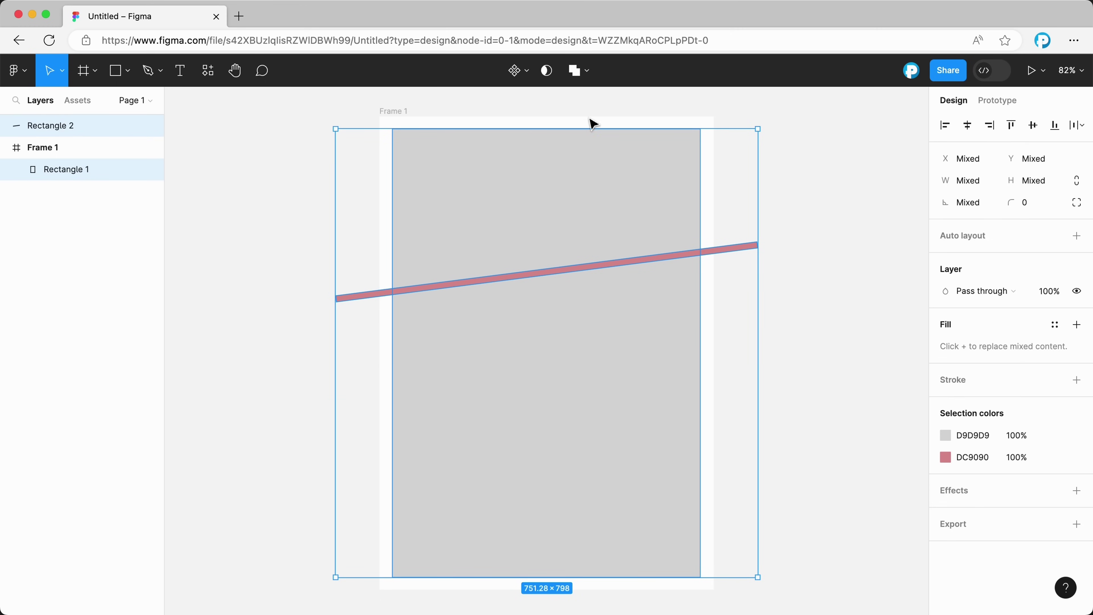
click(589, 73)
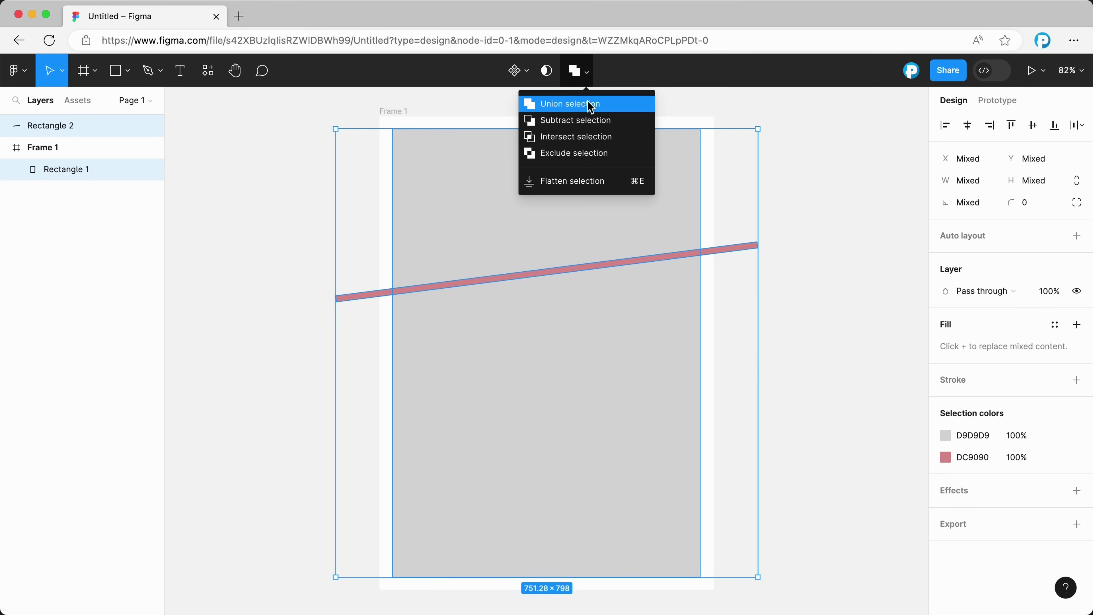
click(585, 123)
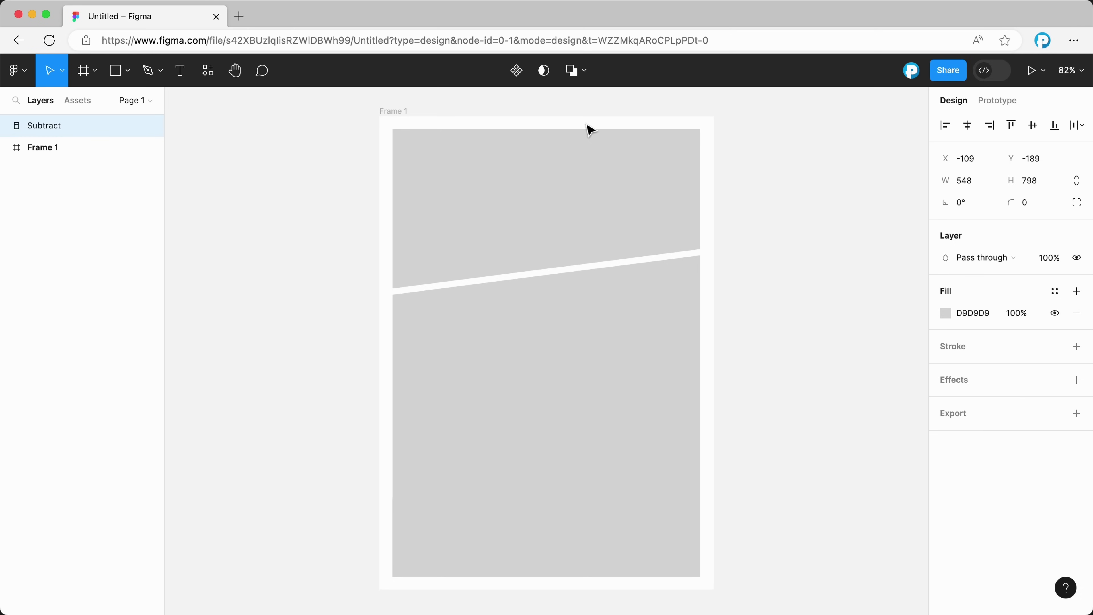
click(580, 78)
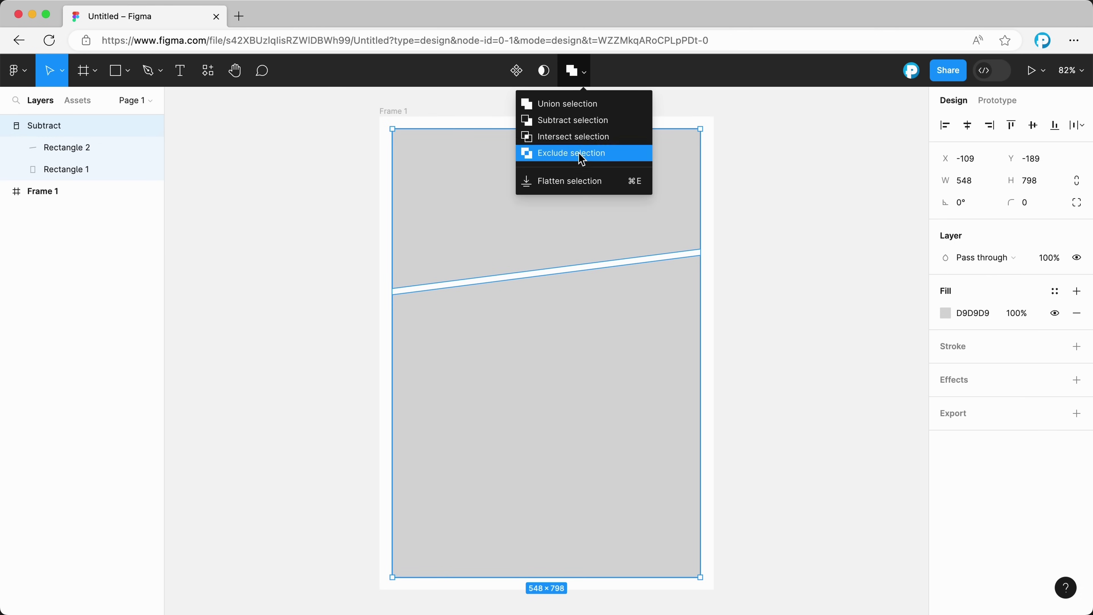
click(582, 186)
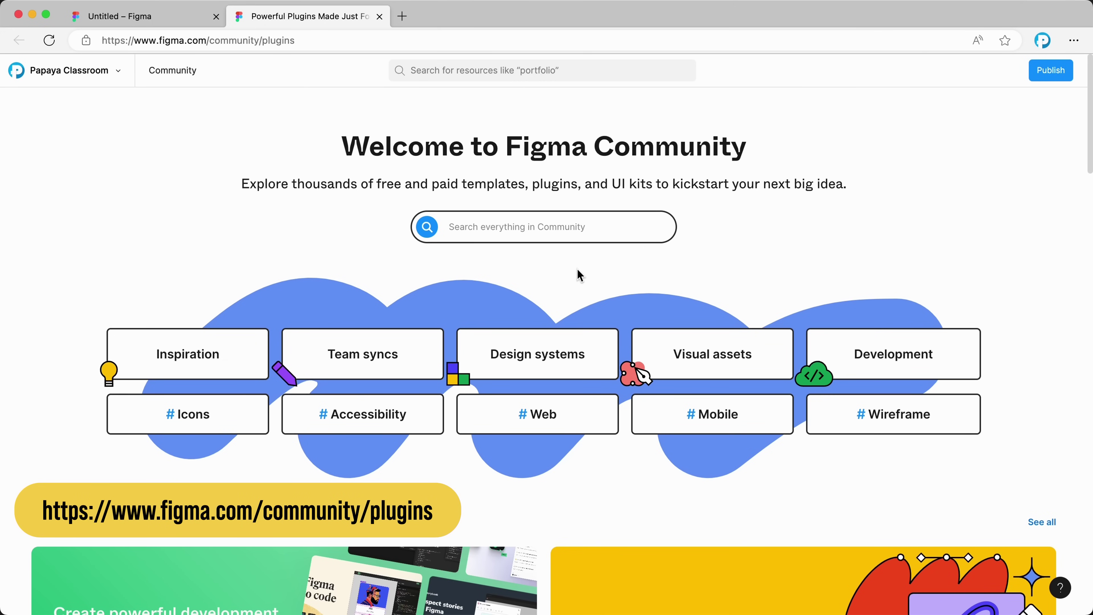
Search Figma Community for "split vector", save the Split Vectors plugin, and return to the design file
click(569, 235)
text(split )
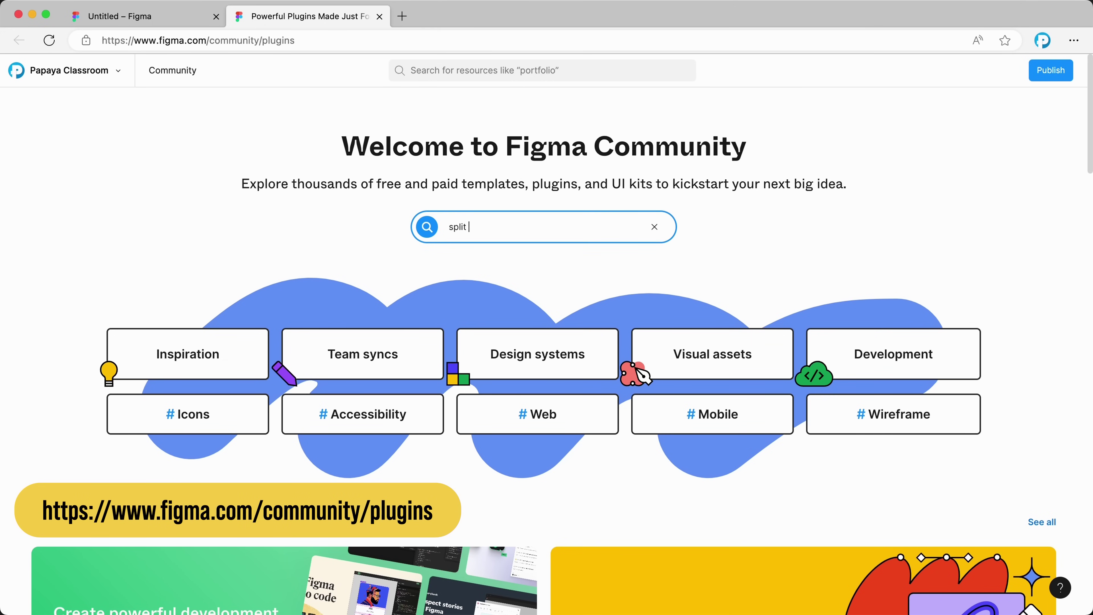
text(vector)
key(Return)
click(258, 245)
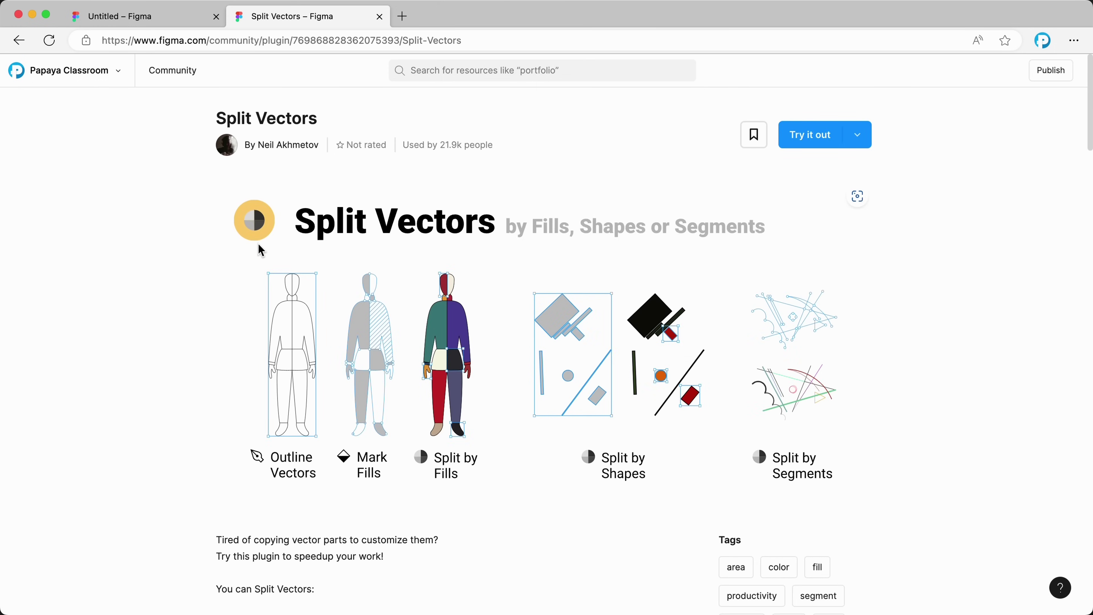
click(751, 143)
key(super+w)
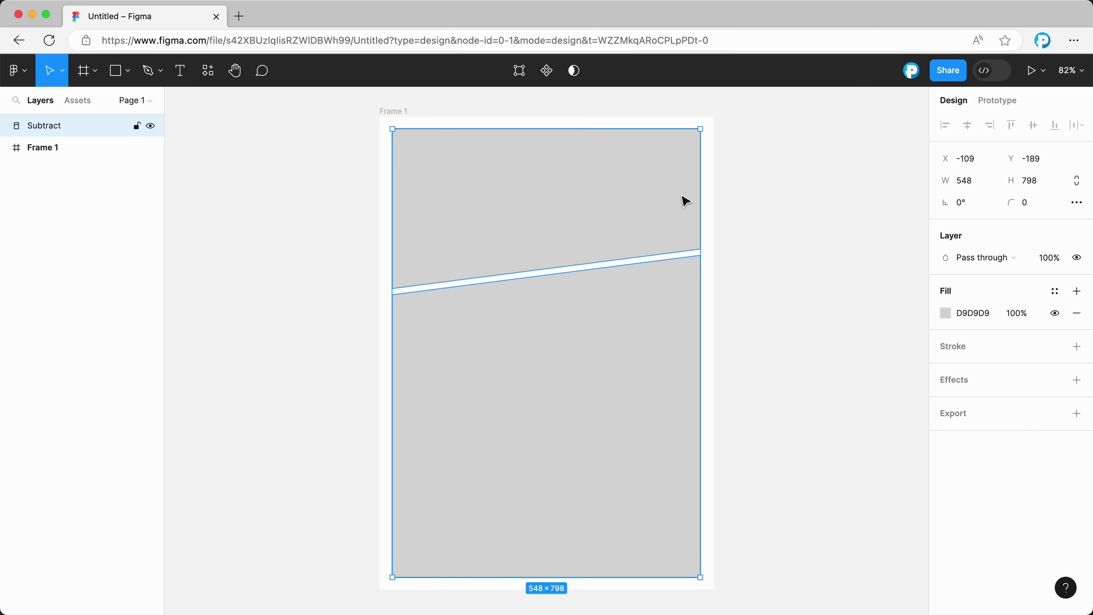
Split the flattened shape by fills with the Split Vectors plugin and ungroup the resulting pieces
right_click(534, 188)
mouse_move(580, 466)
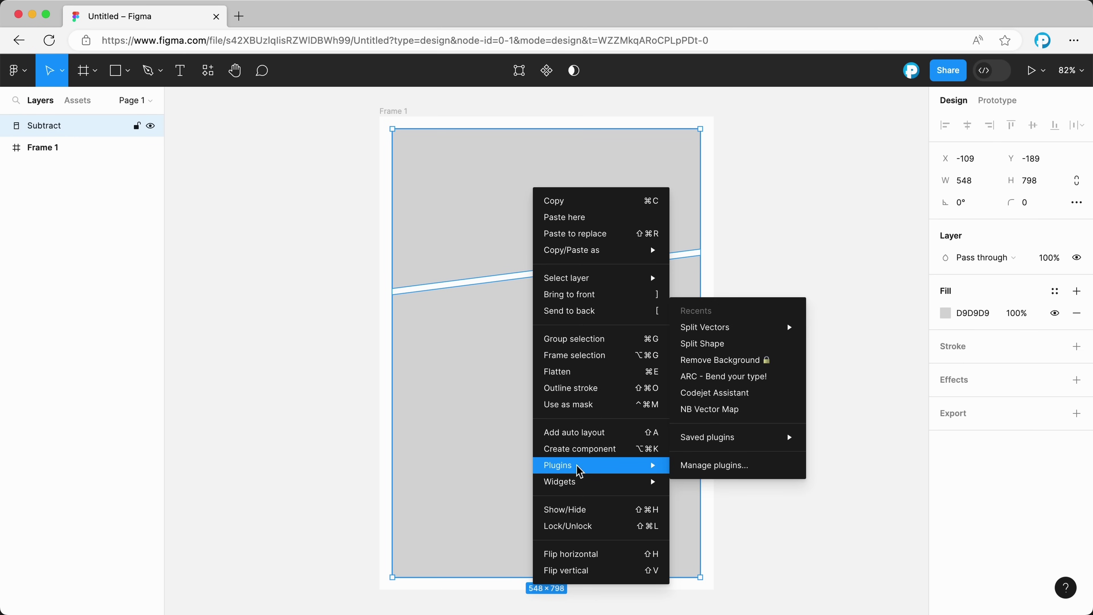
mouse_move(798, 444)
mouse_move(835, 440)
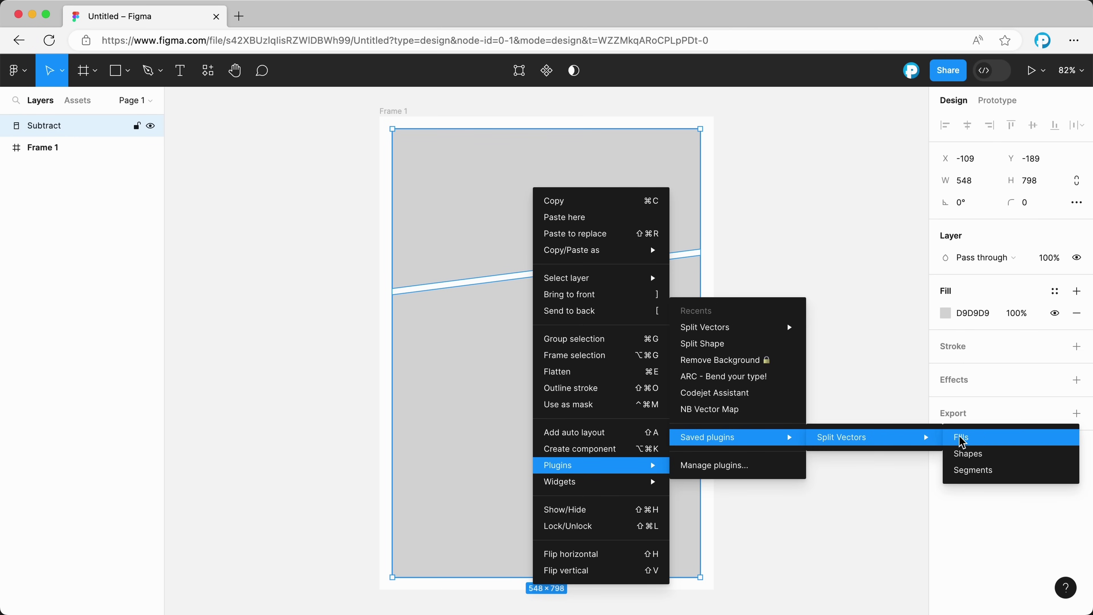
click(986, 441)
right_click(535, 310)
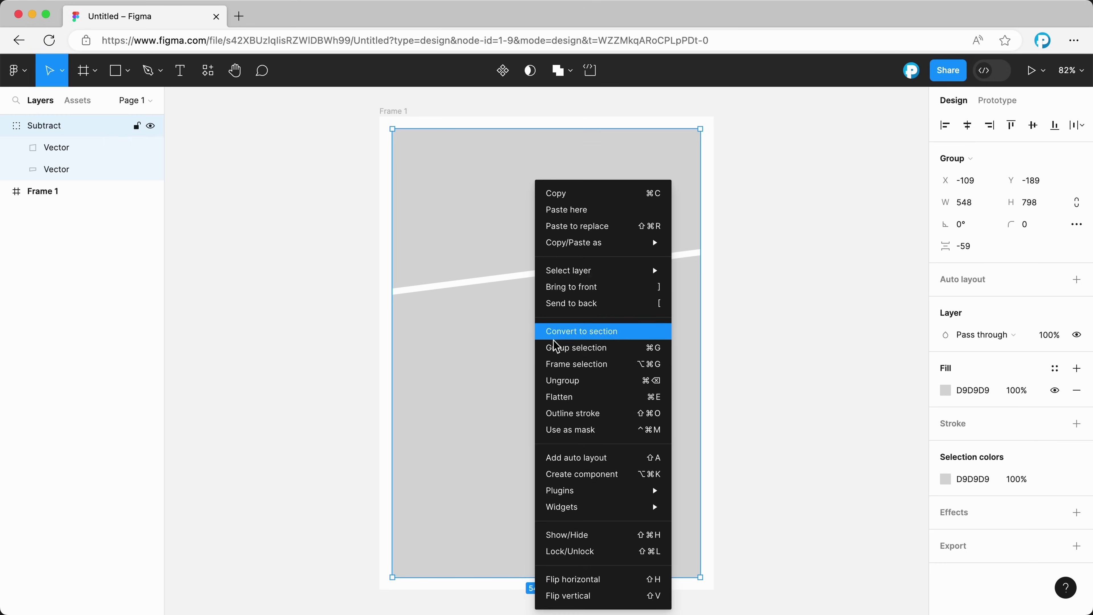
click(559, 381)
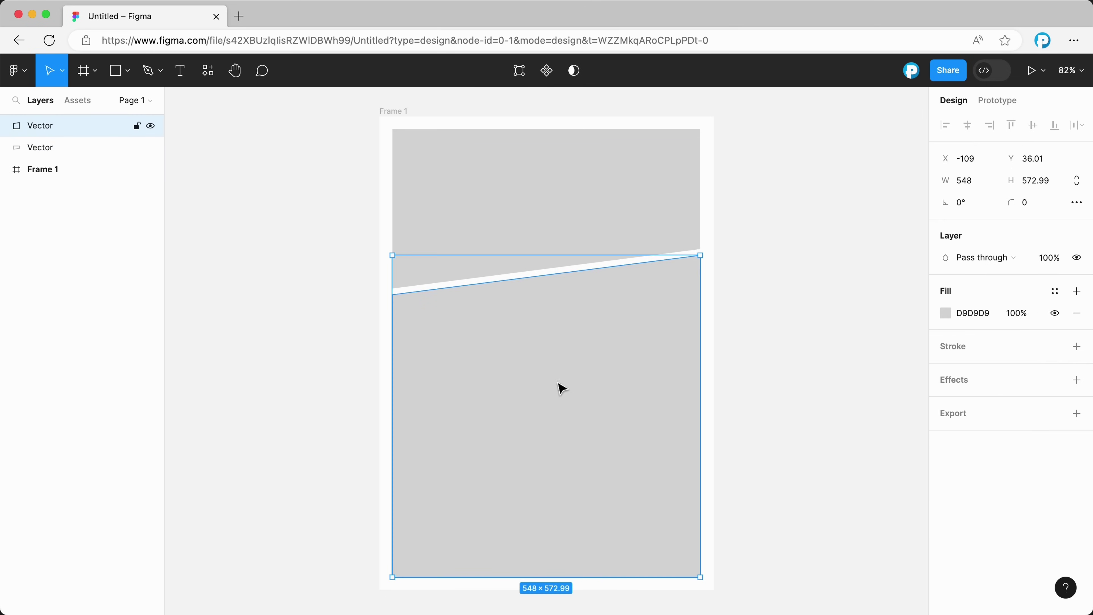
Select both panel vectors and move them inside Frame 1 in the layer order
click(544, 225)
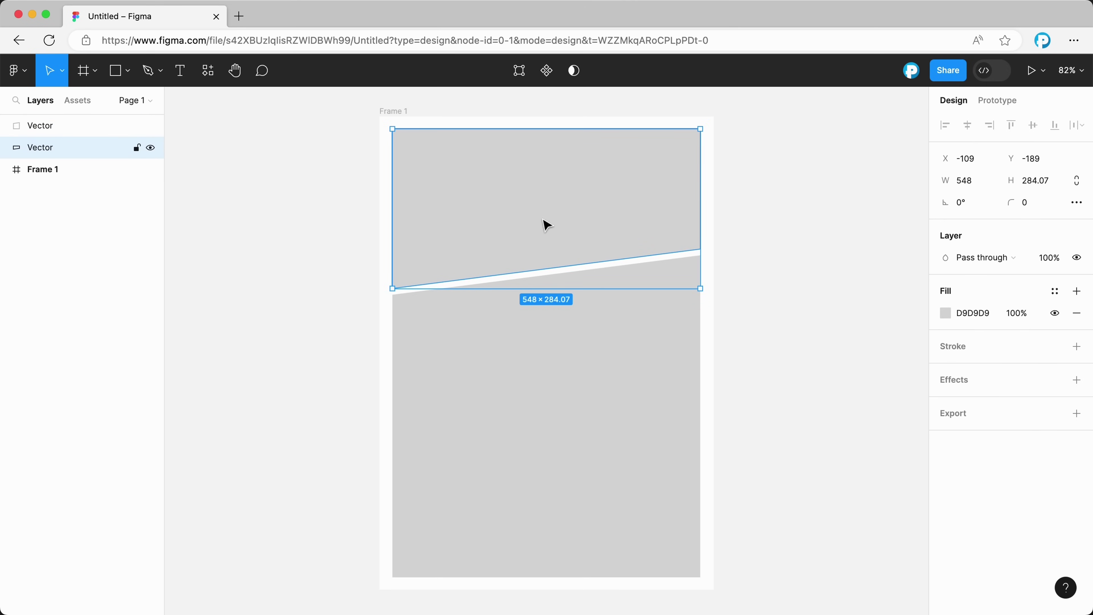
shift+click(110, 127)
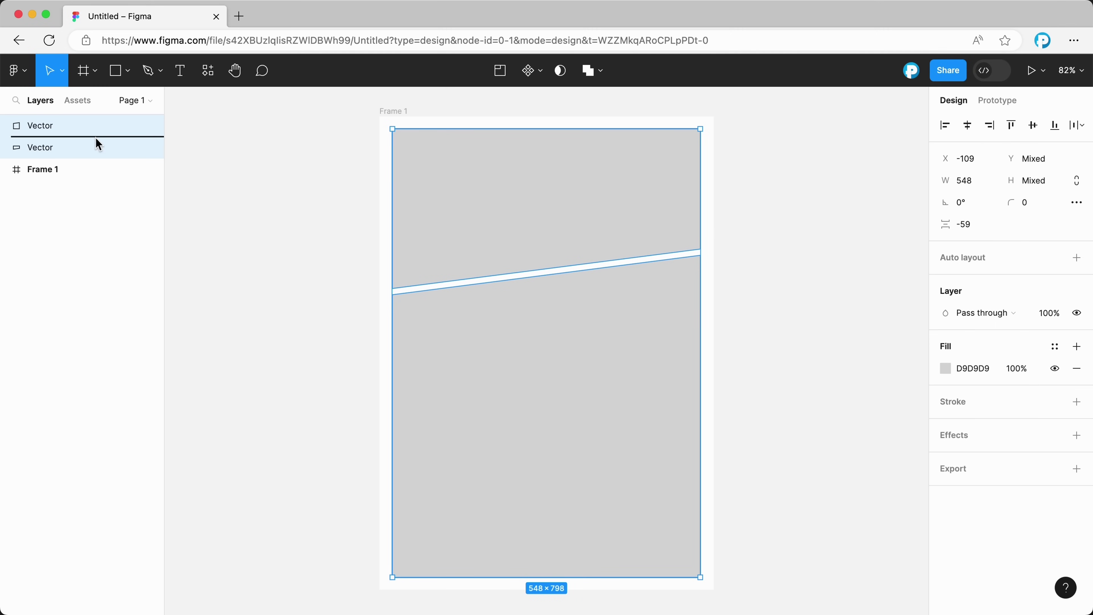
drag(77, 169, 77, 170)
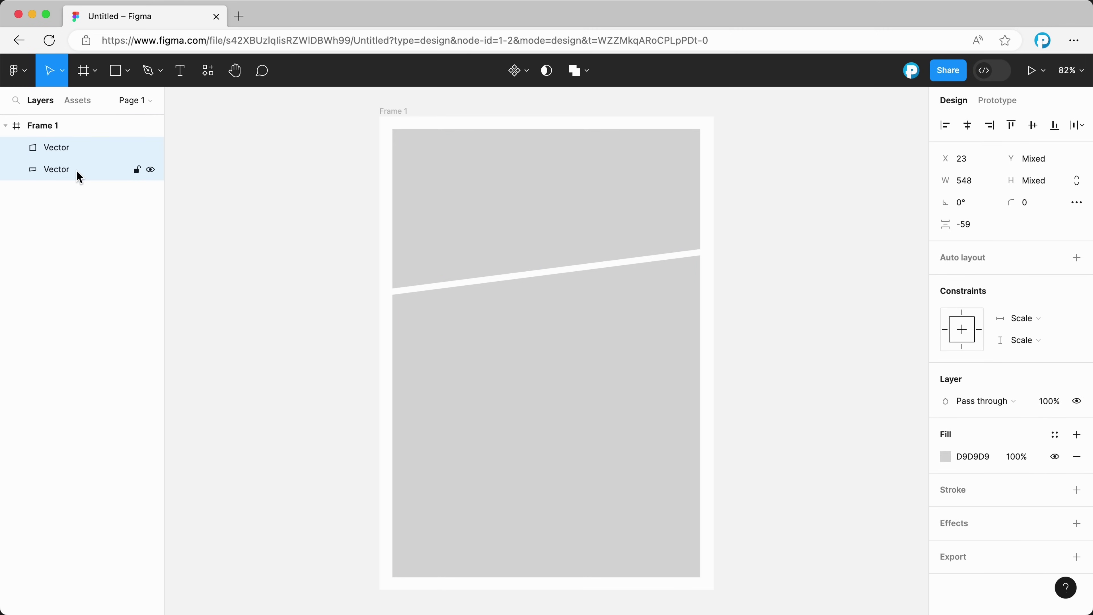
Duplicate the A4 frame with its two panels and place the copy beside the original
scroll(585, 205, down, 3)
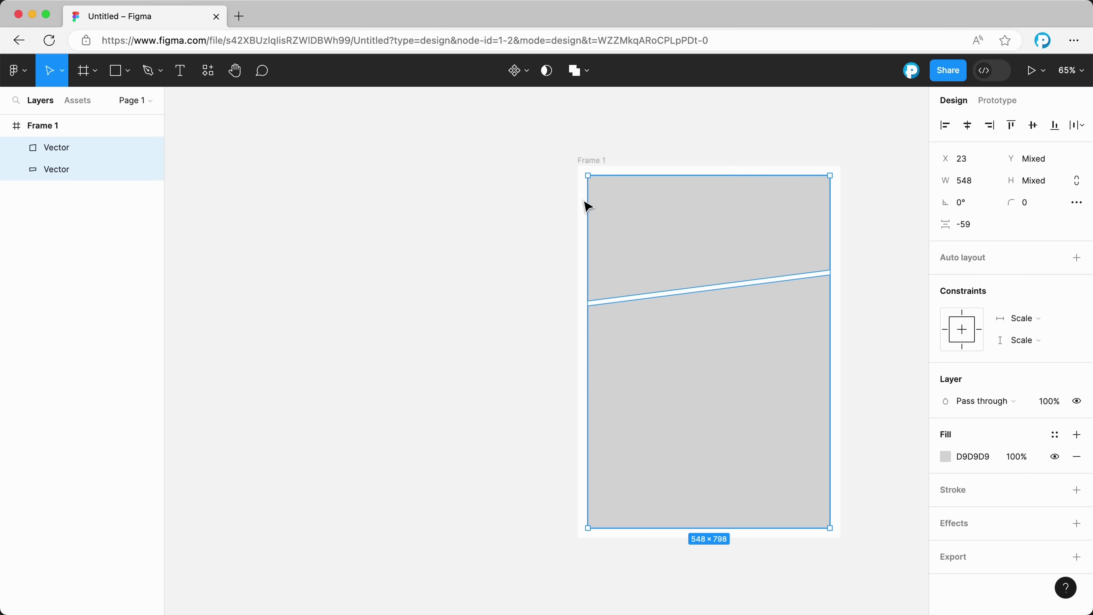
click(594, 161)
drag(594, 161, 256, 161)
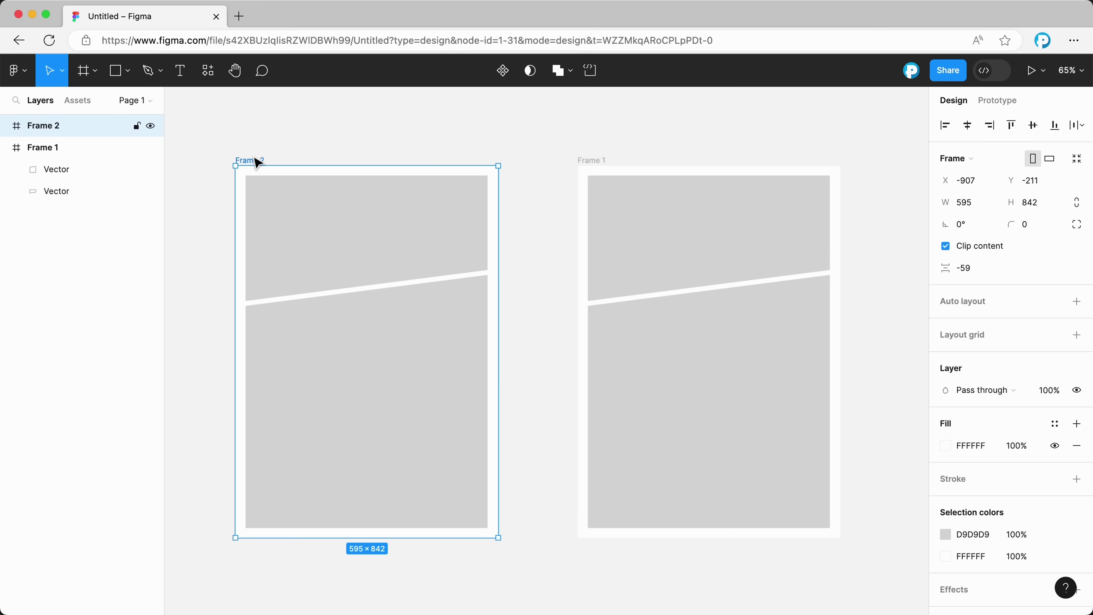
Import the sheep pasture and braided woman images beside the frame and scale both down together
drag(327, 353, 687, 241)
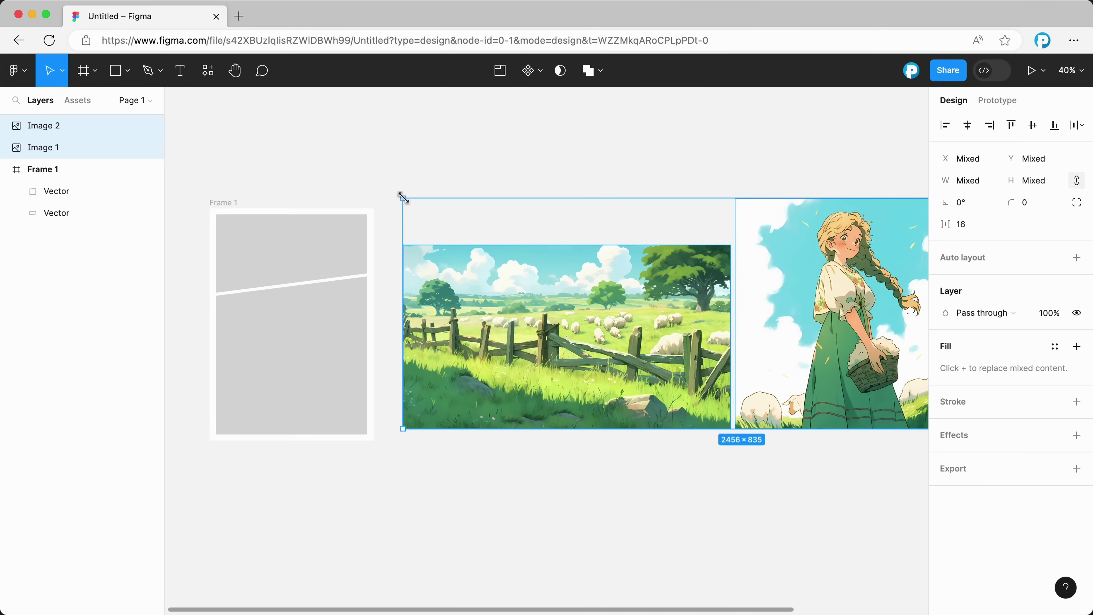
drag(404, 198, 678, 293)
Place the pasture image over the upper panel and mask it with that panel's shape
drag(732, 340, 389, 250)
click(473, 235)
scroll(474, 234, up, 5)
drag(236, 175, 367, 224)
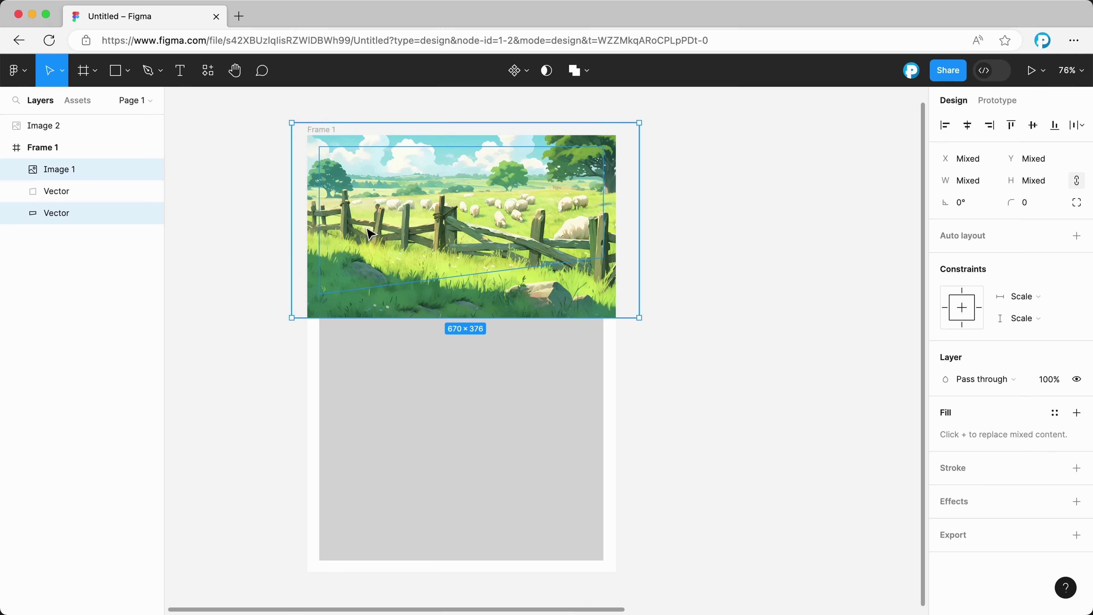
click(546, 71)
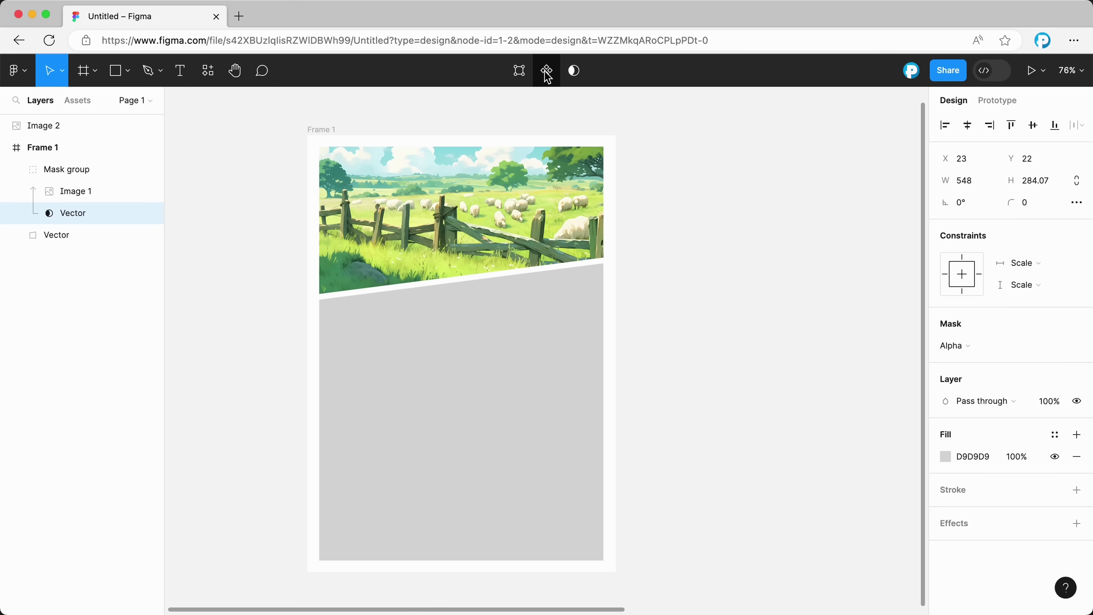
Resize the pasture image inside its mask to about 625 × 351, keeping the upper panel fully covered
click(532, 173)
double_click(498, 199)
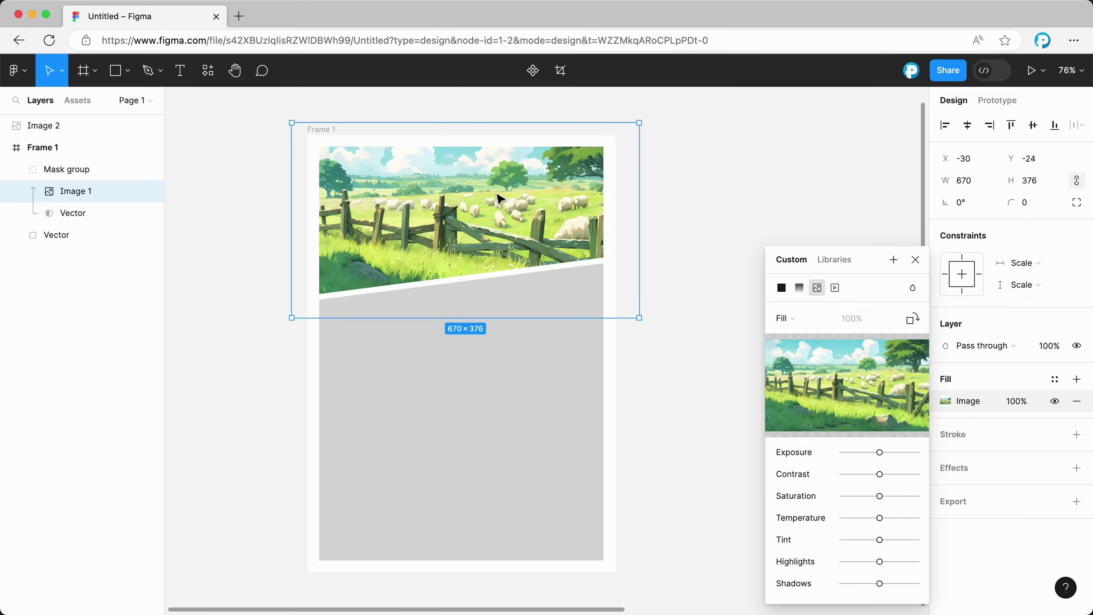
mouse_move(639, 317)
mouse_down()
mouse_move(618, 297)
mouse_move(632, 303)
mouse_up()
key(Escape)
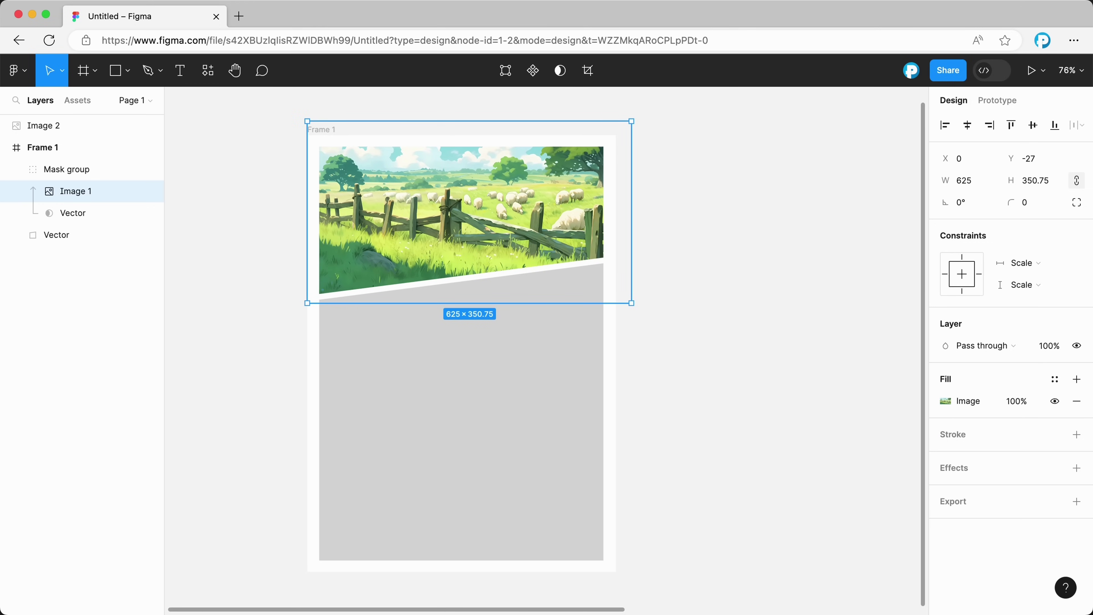
Place the braided woman's image over the lower panel and mask it with that panel's shape
drag(457, 301, 376, 353)
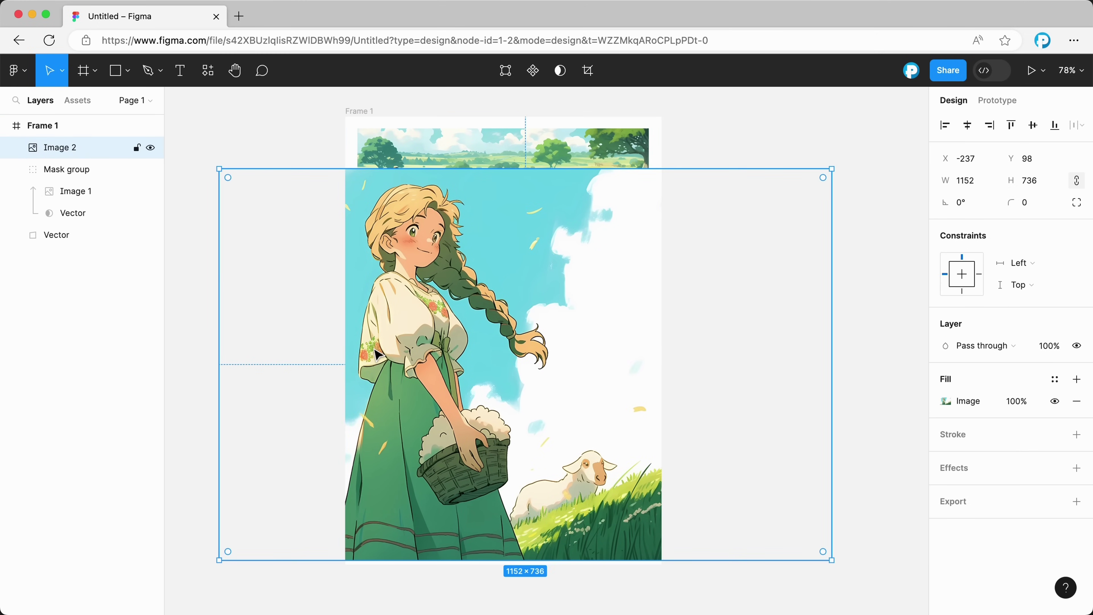
drag(194, 357, 451, 438)
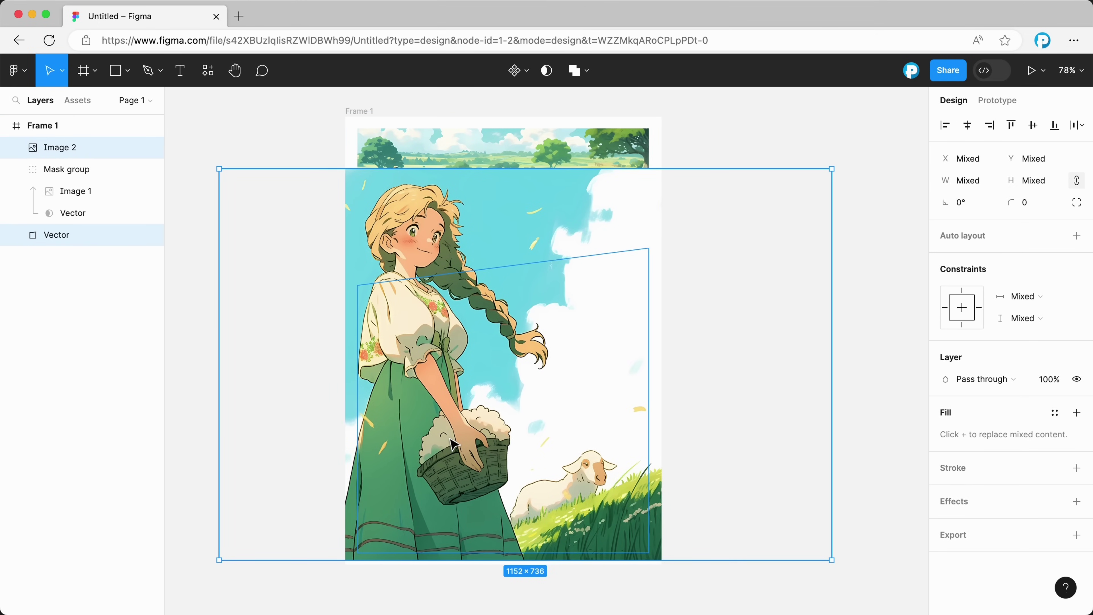
click(546, 71)
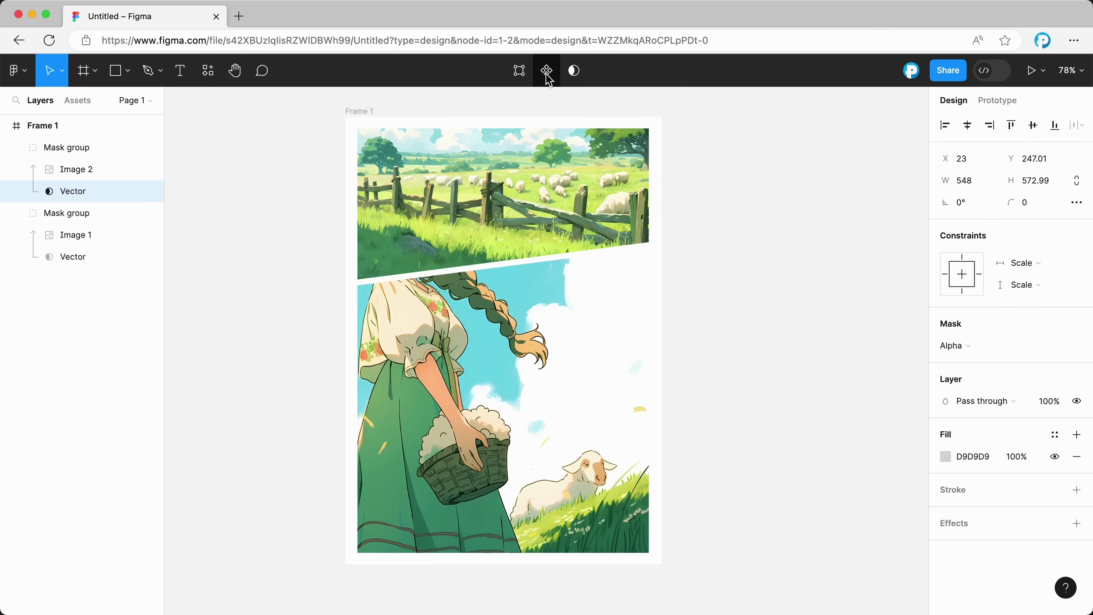
Resize and reposition the braided woman's image inside the lower mask so her figure and the sheep fill the panel
double_click(430, 388)
drag(430, 388, 482, 337)
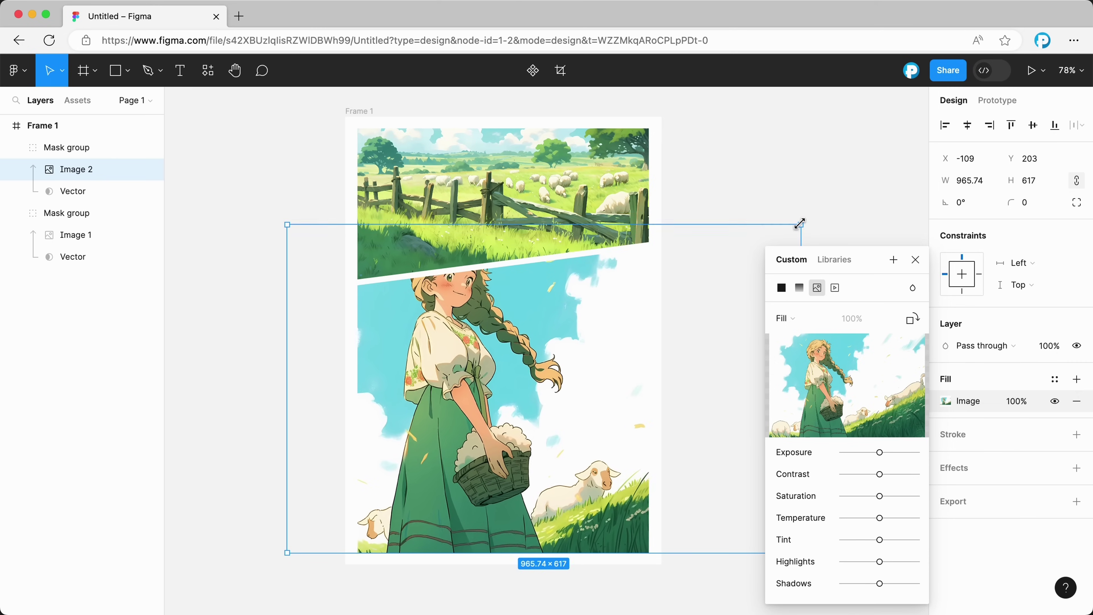
drag(867, 225, 846, 188)
drag(563, 360, 559, 359)
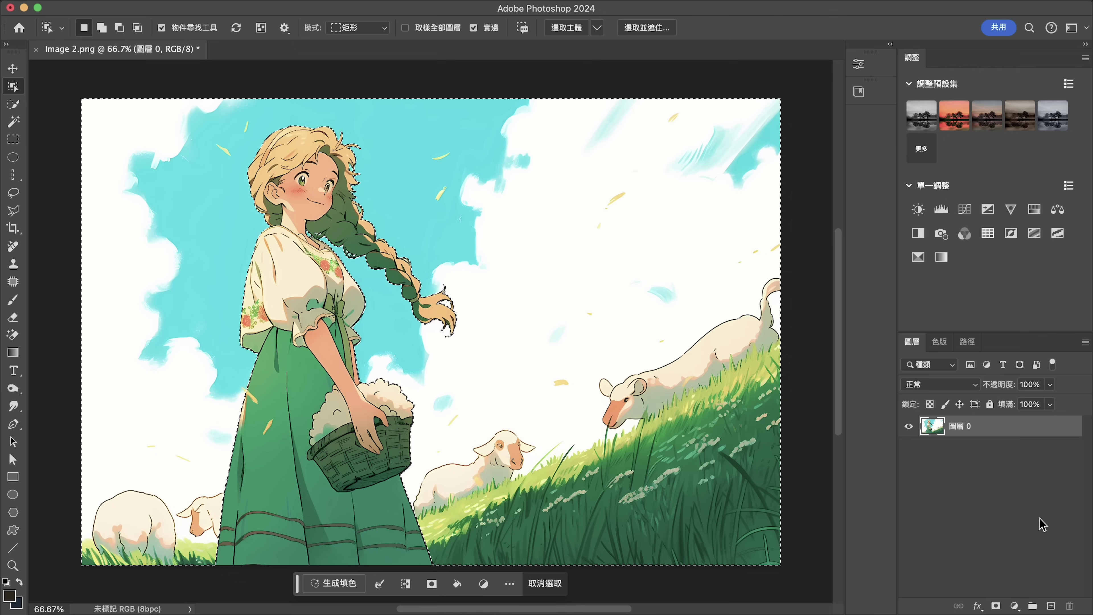
Delete the selected background around the woman in Photoshop, and upload Image 2.png to remove.bg for background removal
key(Delete)
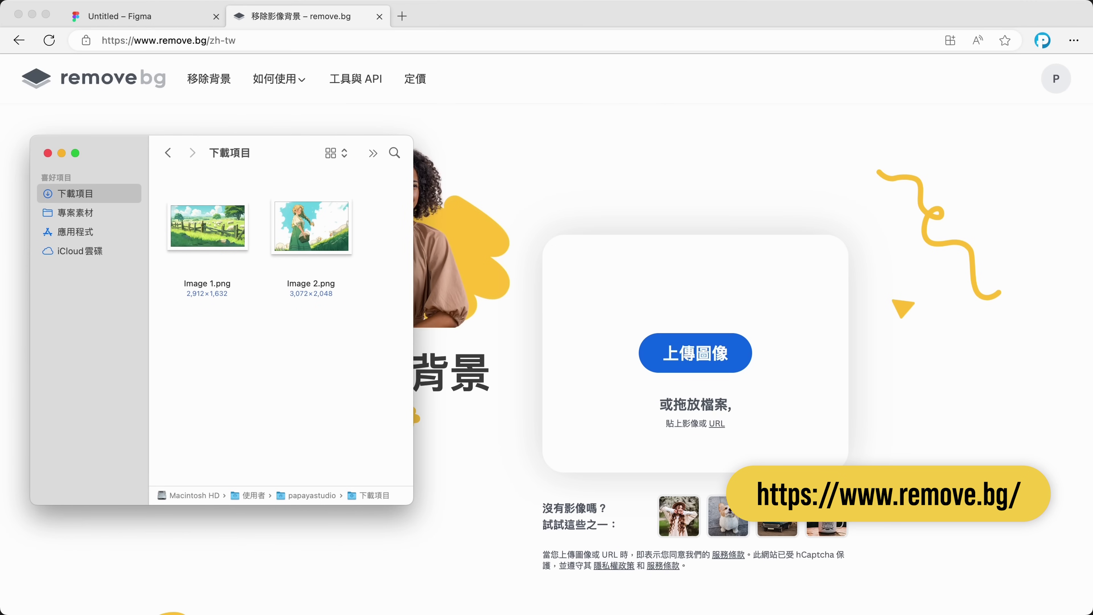
drag(311, 227, 613, 379)
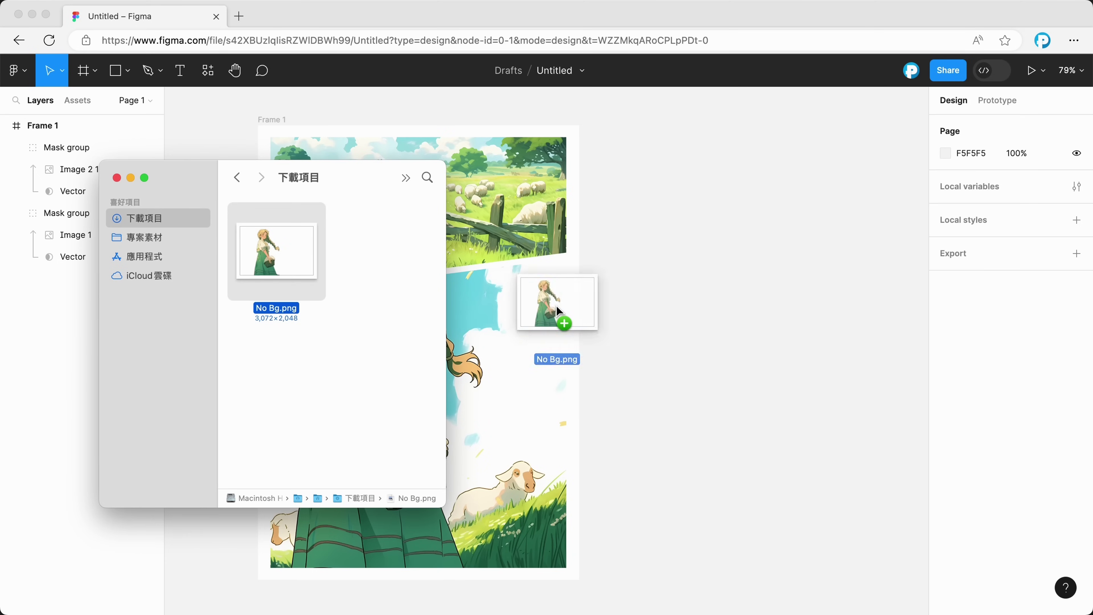
Import No Bg.png, set its width to 1025.8, and place the cutout over the matching woman so her head overlaps the upper panel
drag(556, 305, 731, 270)
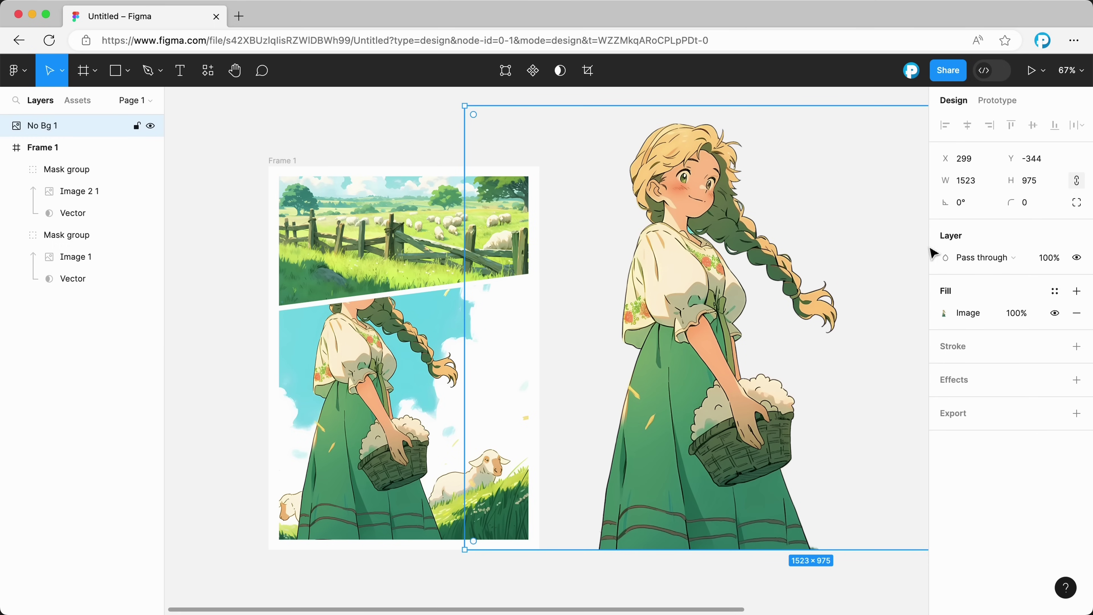
click(969, 180)
text(1025.8)
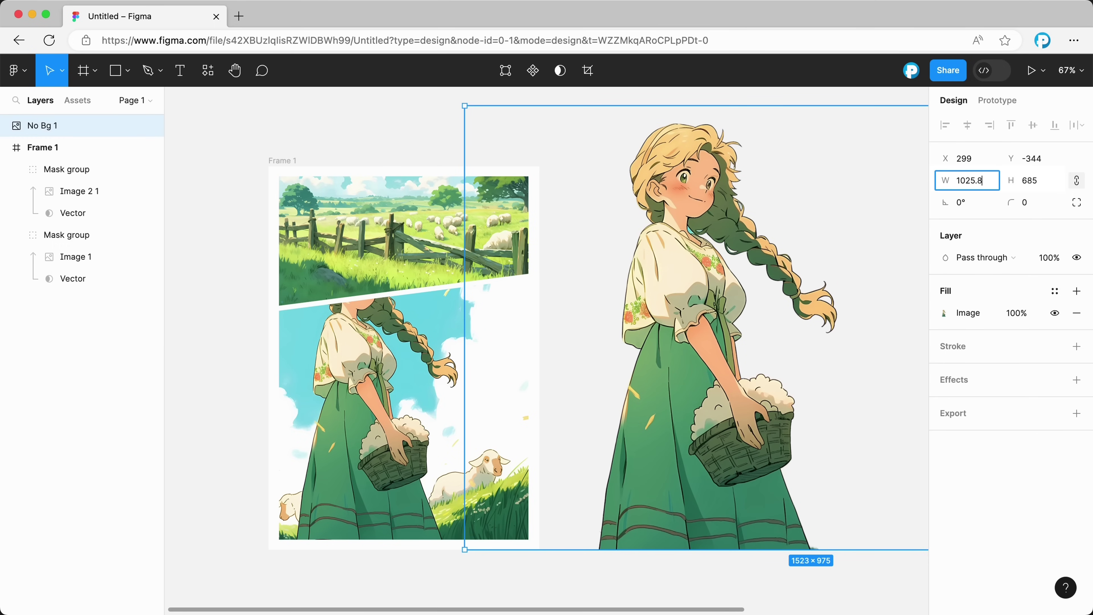
key(Return)
drag(727, 312, 375, 399)
scroll(374, 398, up, 1)
scroll(374, 398, up, 3)
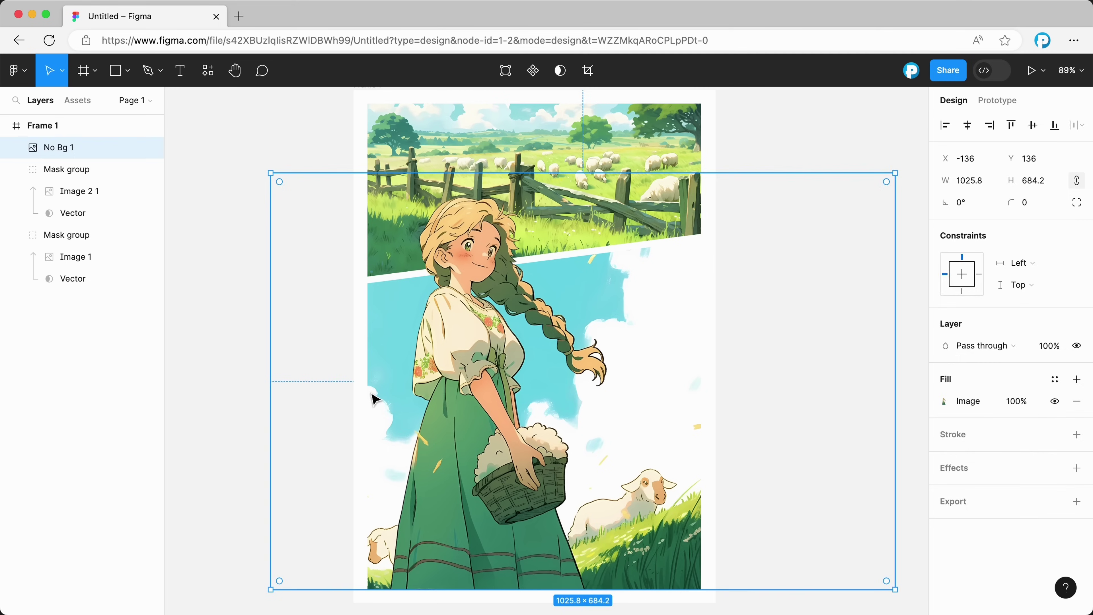
key(Escape)
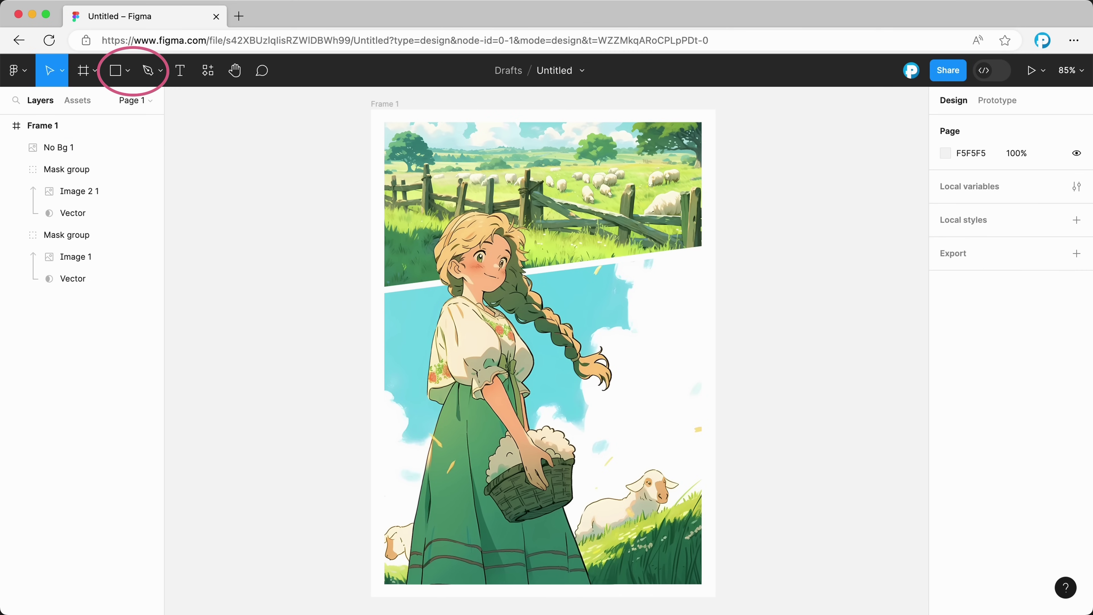
Draw a caption box about 132 × 165 across the panel divide beside the woman, with white fill FFFFFF and a black stroke
click(115, 70)
mouse_move(602, 201)
mouse_down()
mouse_move(613, 236)
mouse_move(680, 296)
mouse_up()
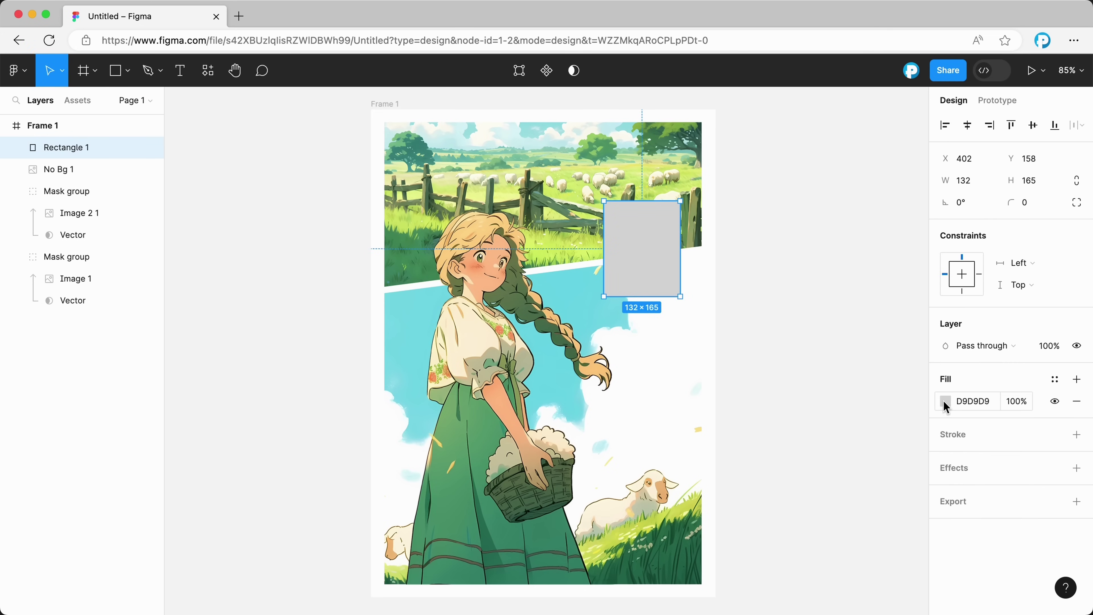
click(944, 401)
drag(793, 313, 758, 256)
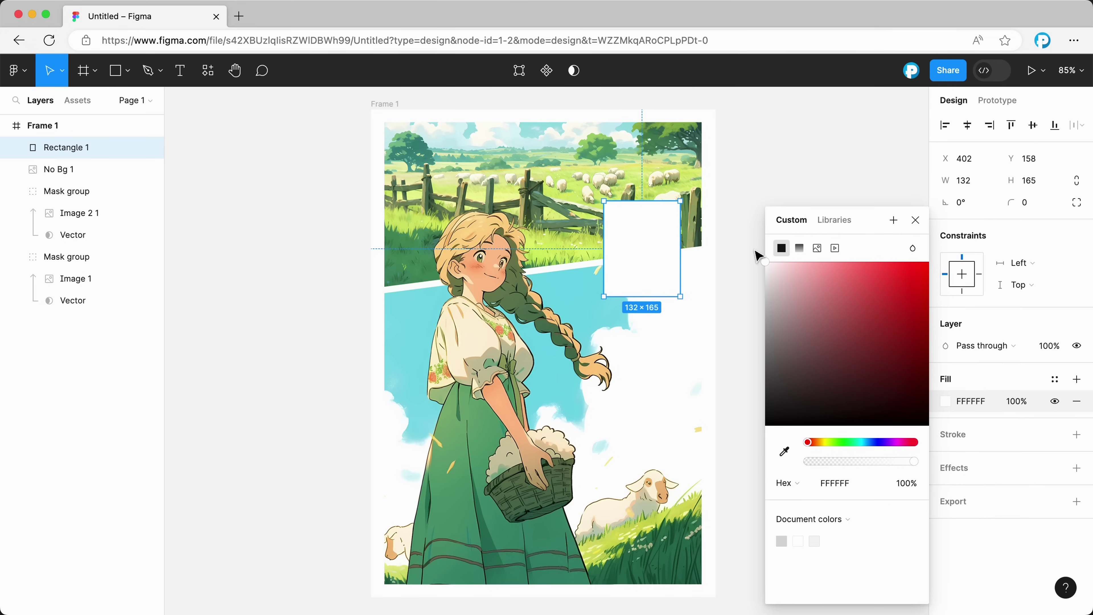
key(Escape)
click(967, 435)
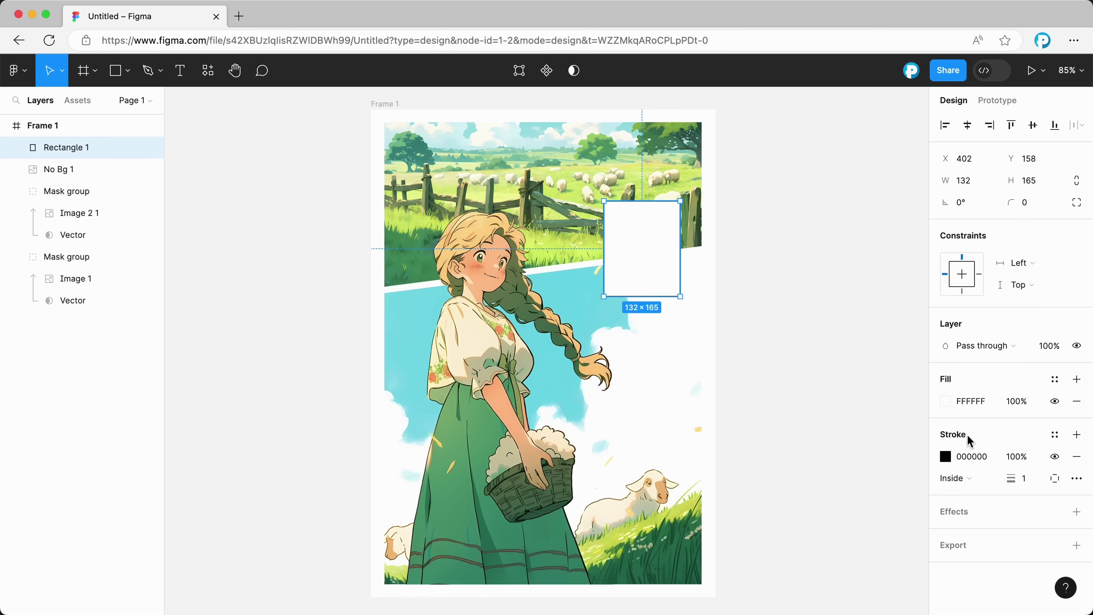
Add the vertical text lines "十九世紀" and "英格蘭北部" side by side inside the white caption box
click(180, 71)
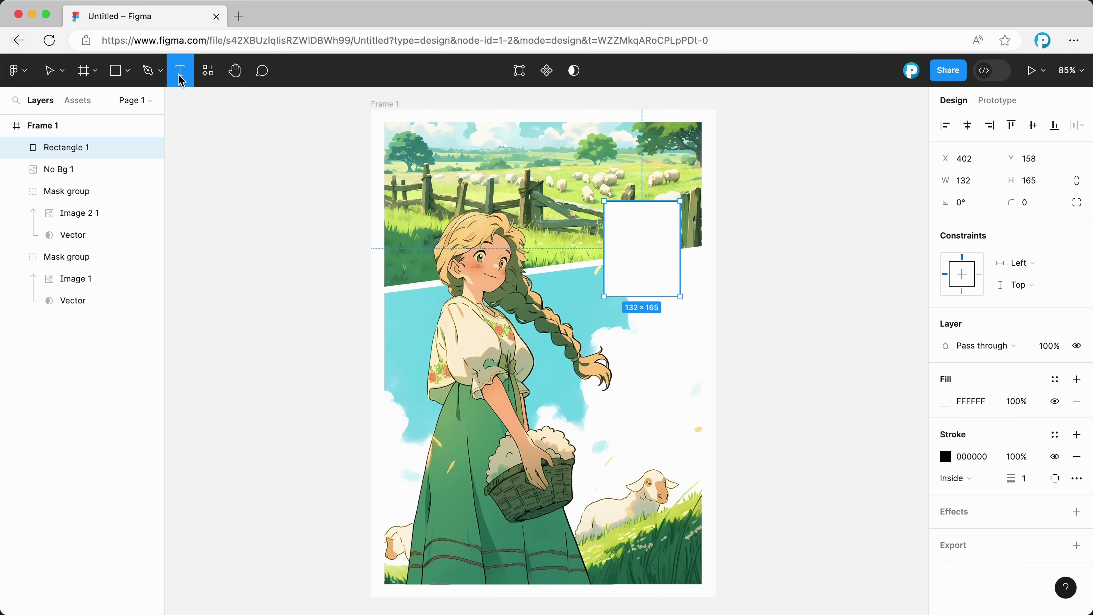
drag(649, 217, 636, 267)
text(k九世紀)
key(Escape)
double_click(635, 254)
text(英格蘭北部)
key(Escape)
key(Escape)
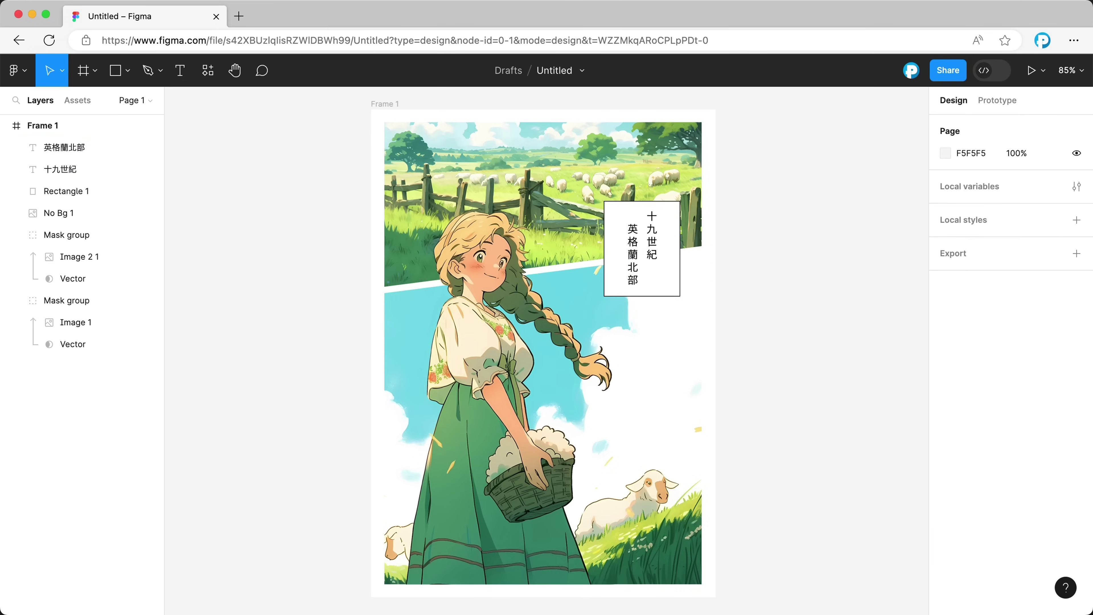
Add an export setting to Frame 1 and set its format to PDF
click(384, 104)
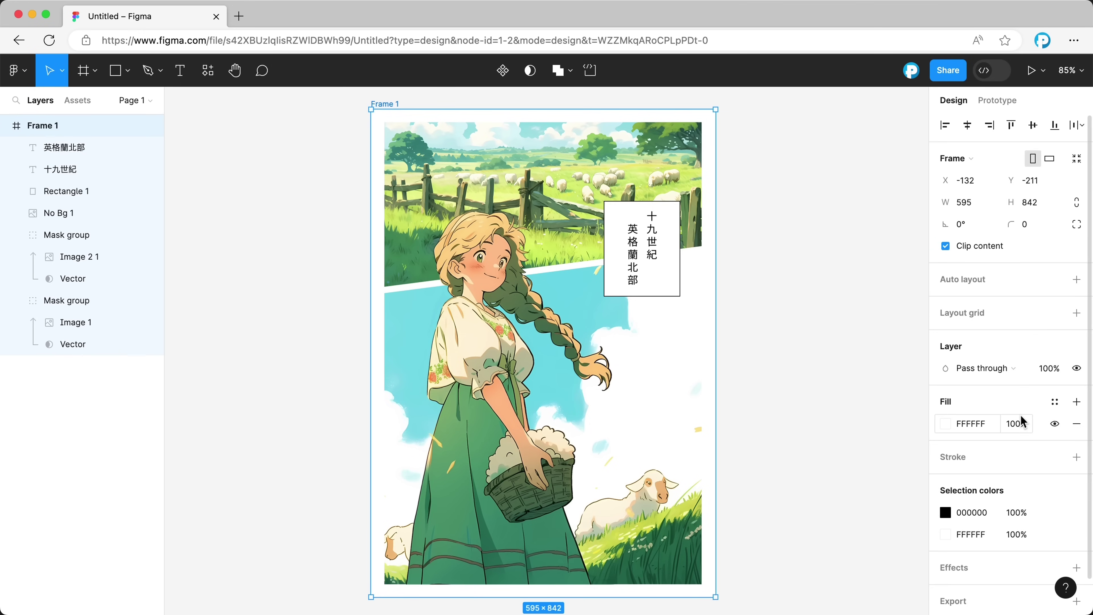
scroll(951, 420, down, 1)
click(1008, 560)
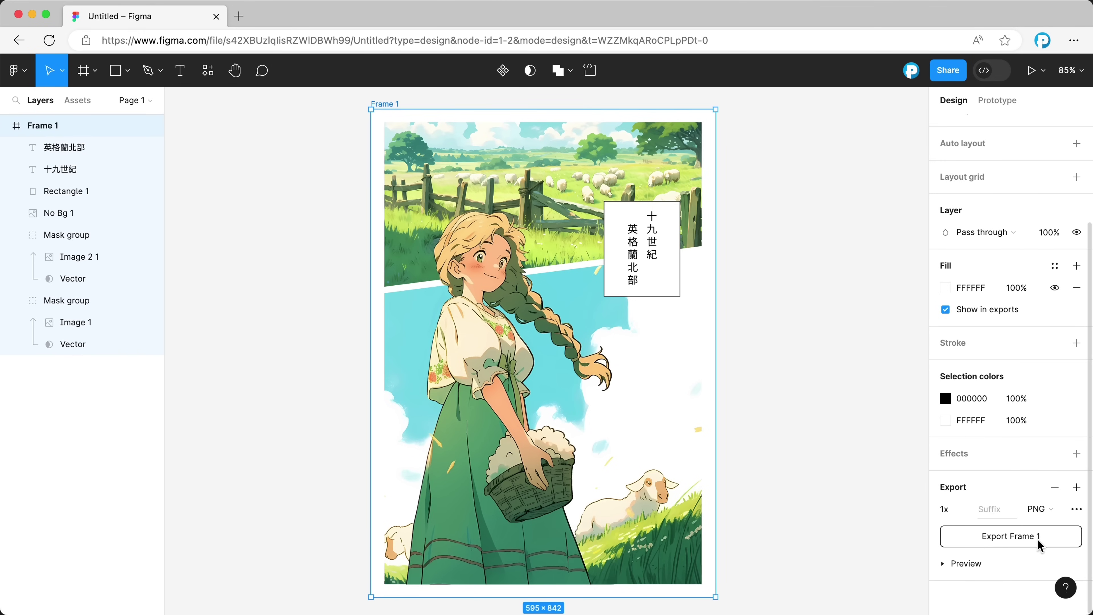
click(1046, 509)
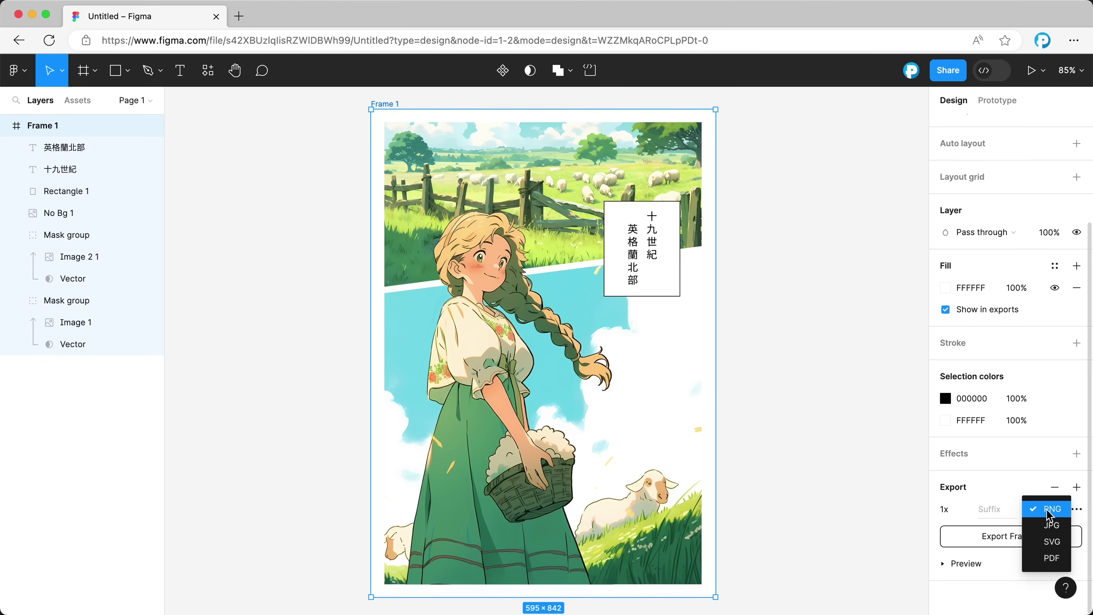
click(1050, 558)
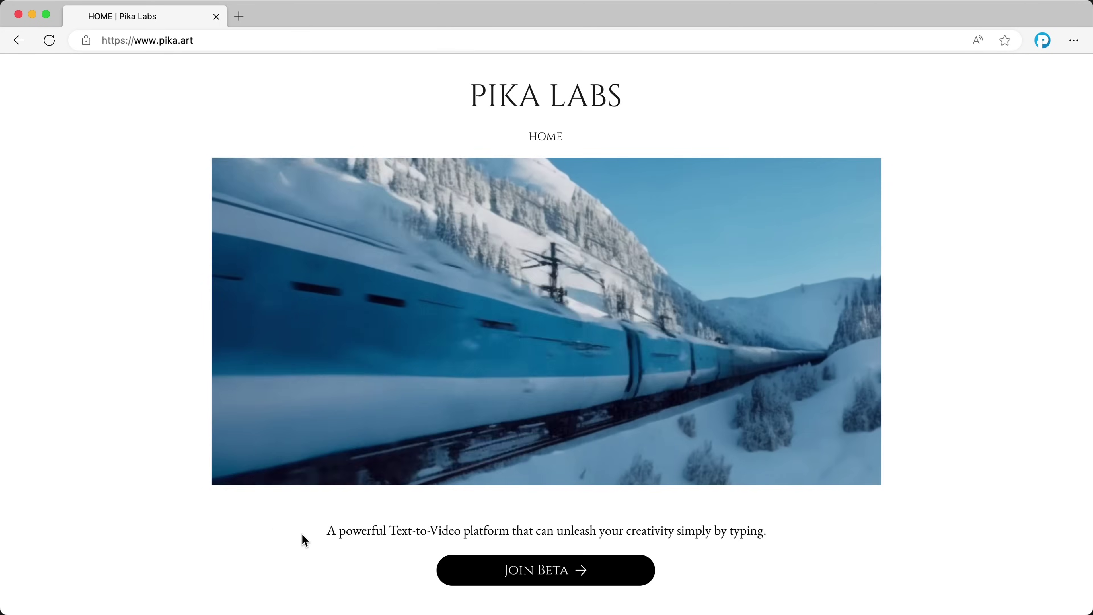
Join the Pika Labs beta from its website, and open a direct message with the Pika bot in Discord
click(532, 582)
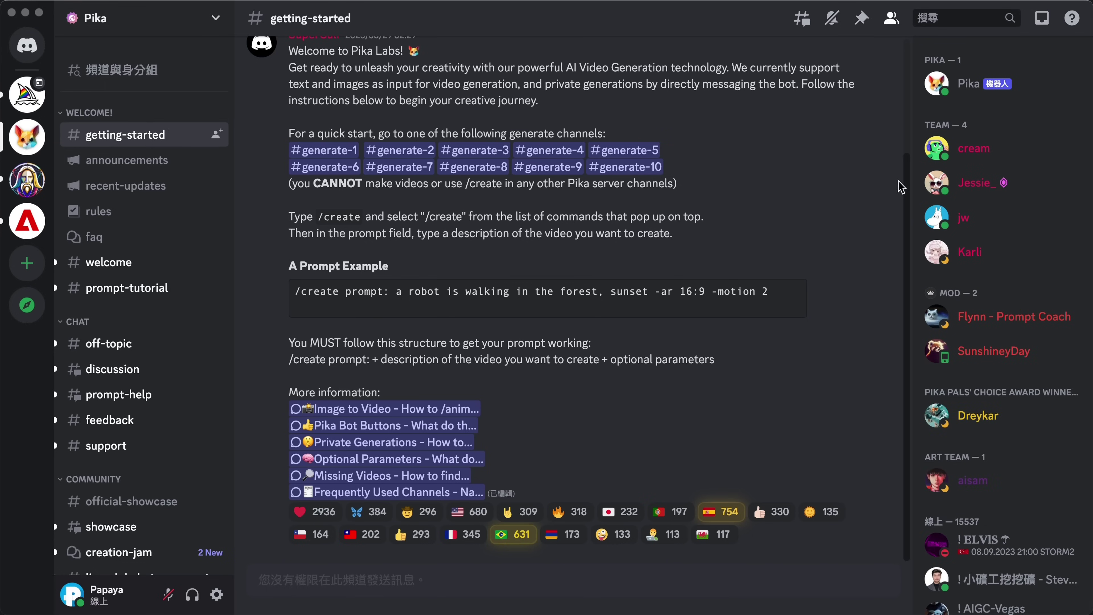
right_click(942, 88)
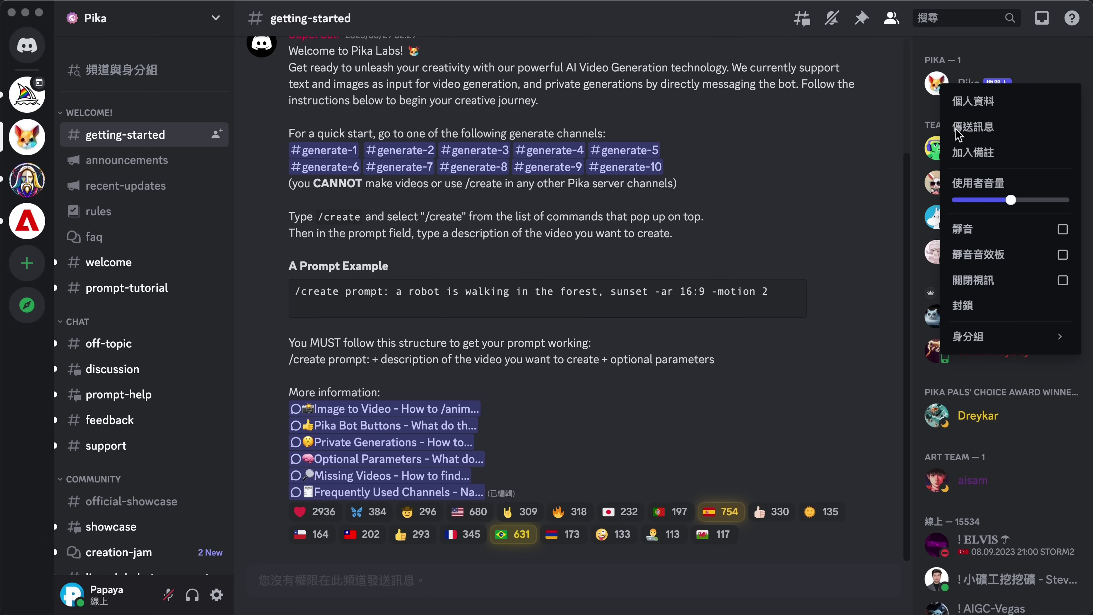
click(974, 126)
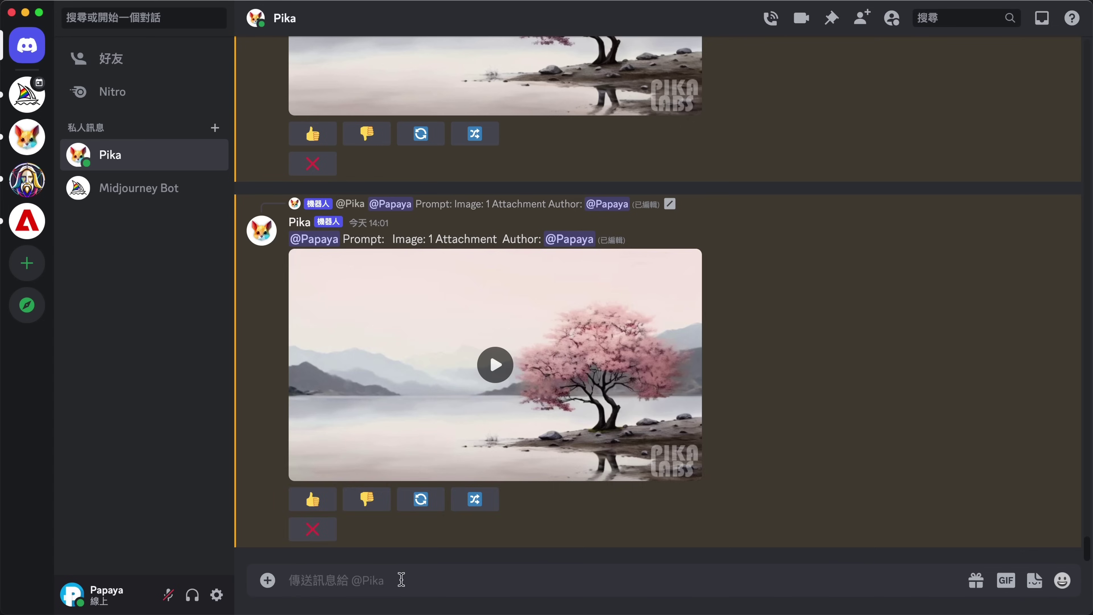
Create and delete a Pika video from "Retro Ghibli style, wide-angle view of a 19th-century English pasture at early morning, clear sky, sheep grazing. -ar 16:9 -fps 24"
text(/cre)
key(Return)
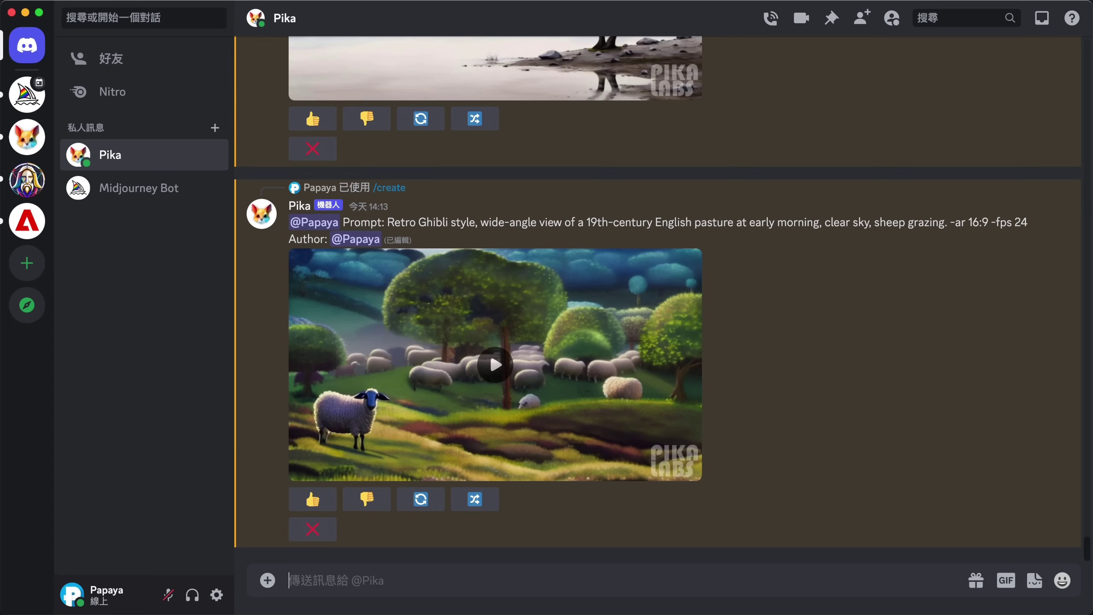
click(497, 366)
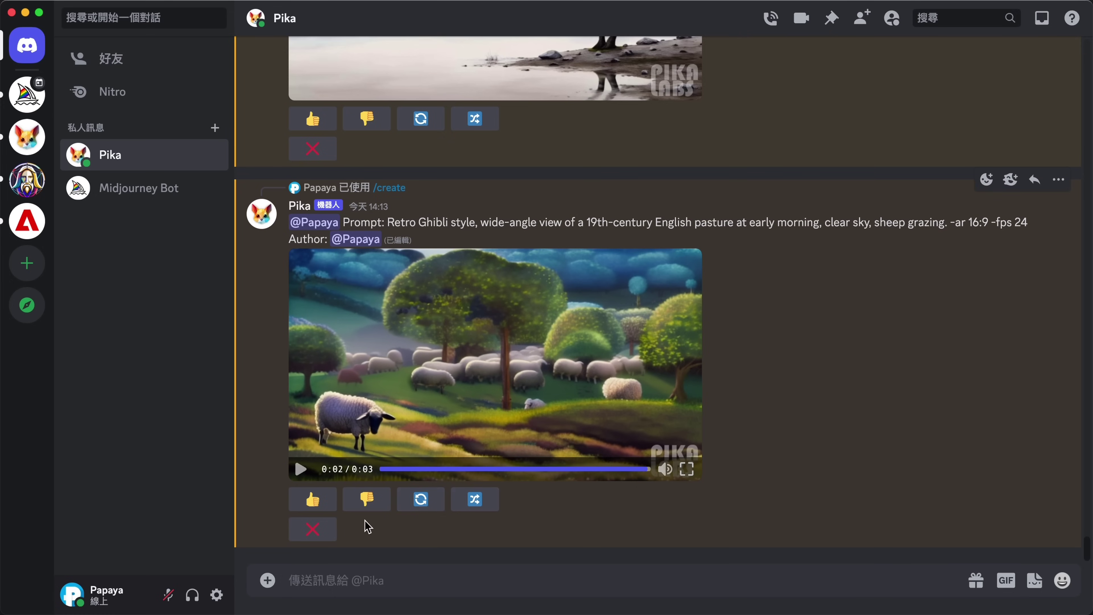
click(313, 529)
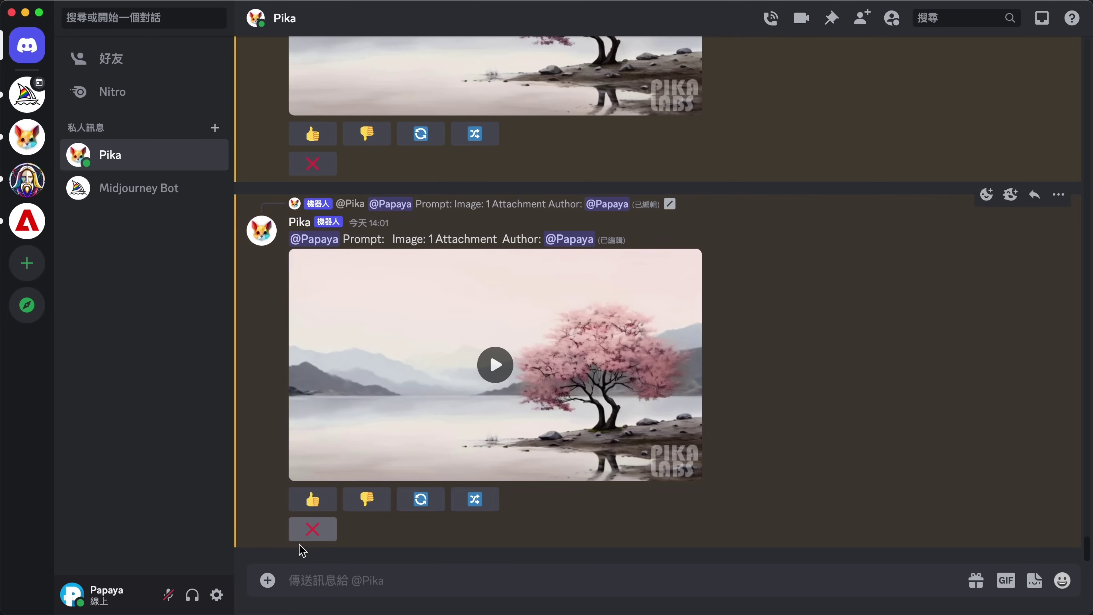
Prepare a Pika /create command with the prompt "Sheep are eating grass, grass are being blown by the wind -fps 24"
click(302, 578)
text(/create)
key(Tab)
text(Sheep are eating grass, grass are being blown by the wind -fps 24)
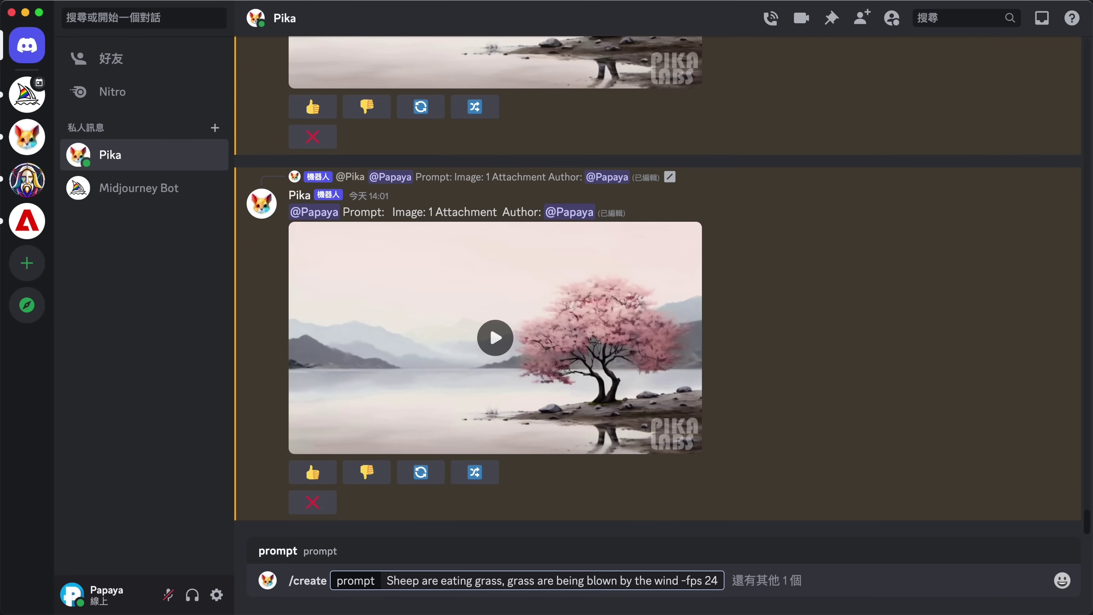
Attach Image 1.png from Downloads as the image prompt and submit the /create command
click(764, 578)
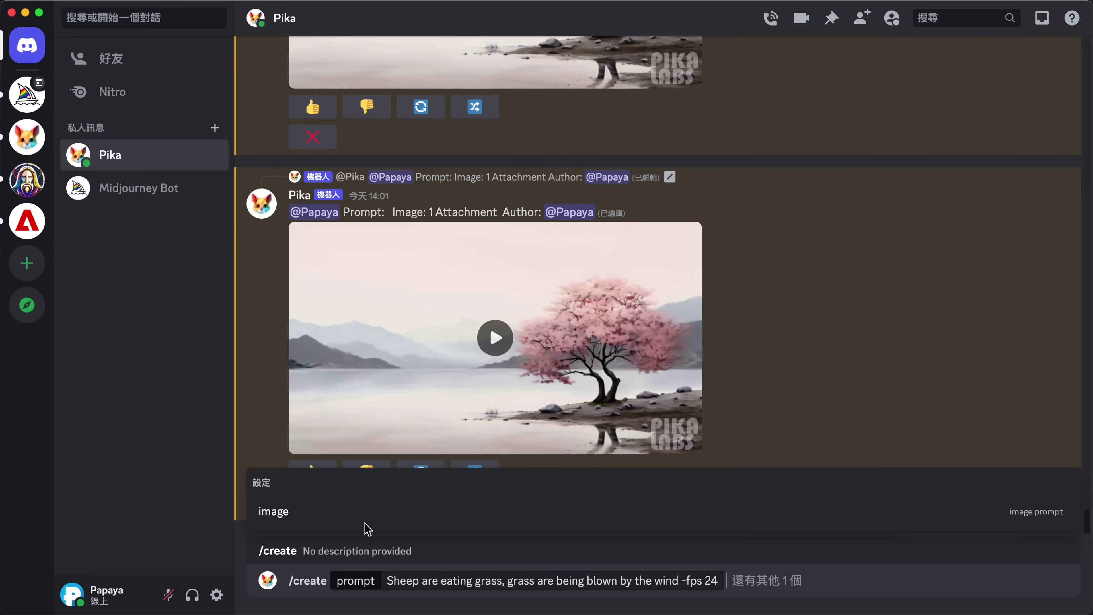
click(355, 517)
click(355, 517)
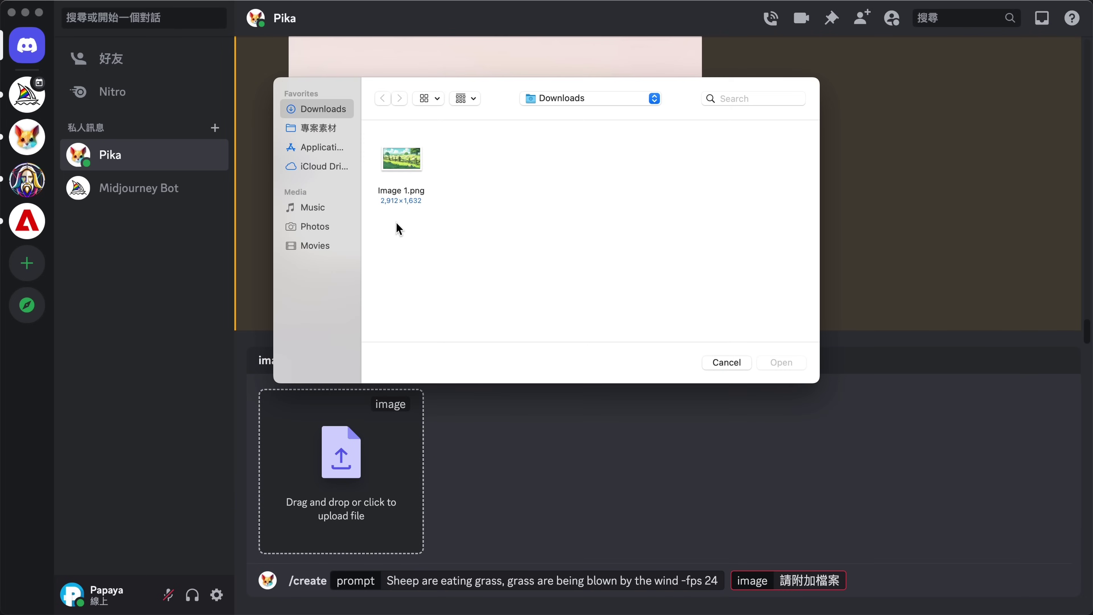
click(400, 169)
double_click(399, 169)
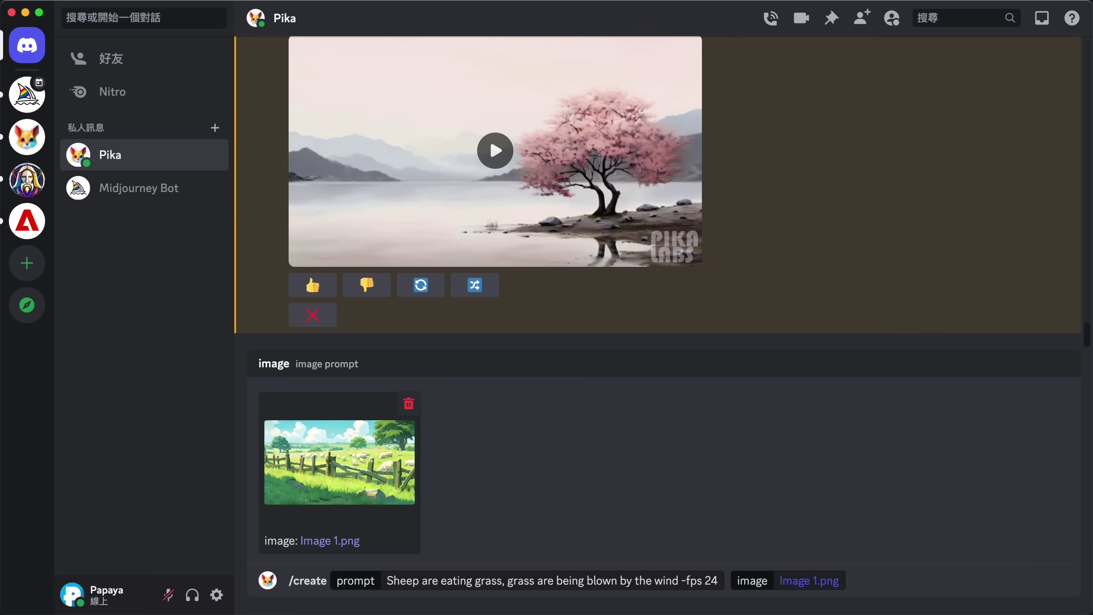
click(788, 581)
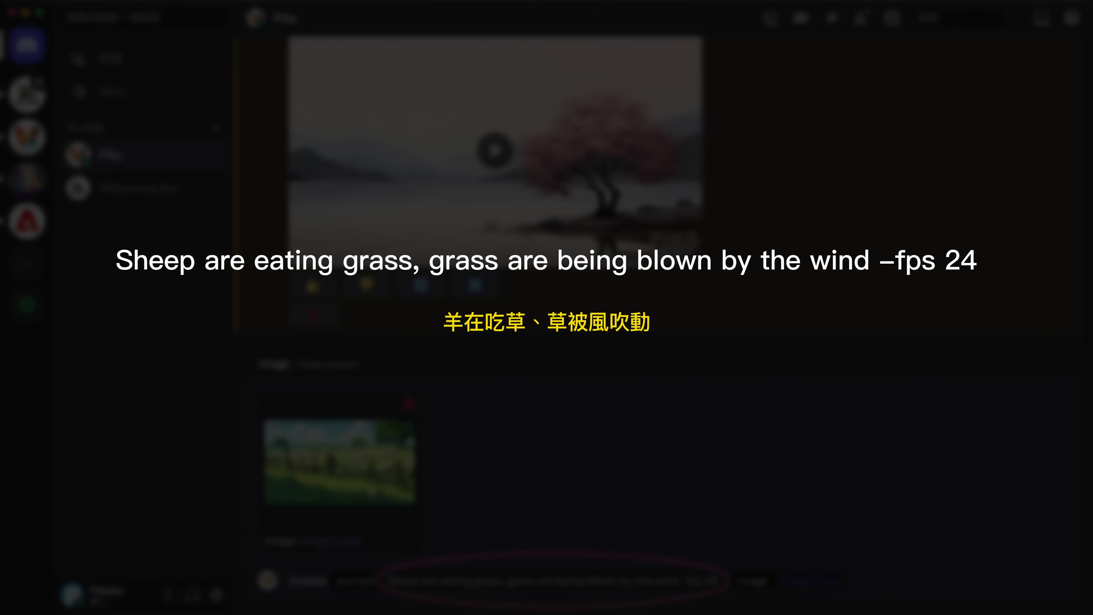
key(Return)
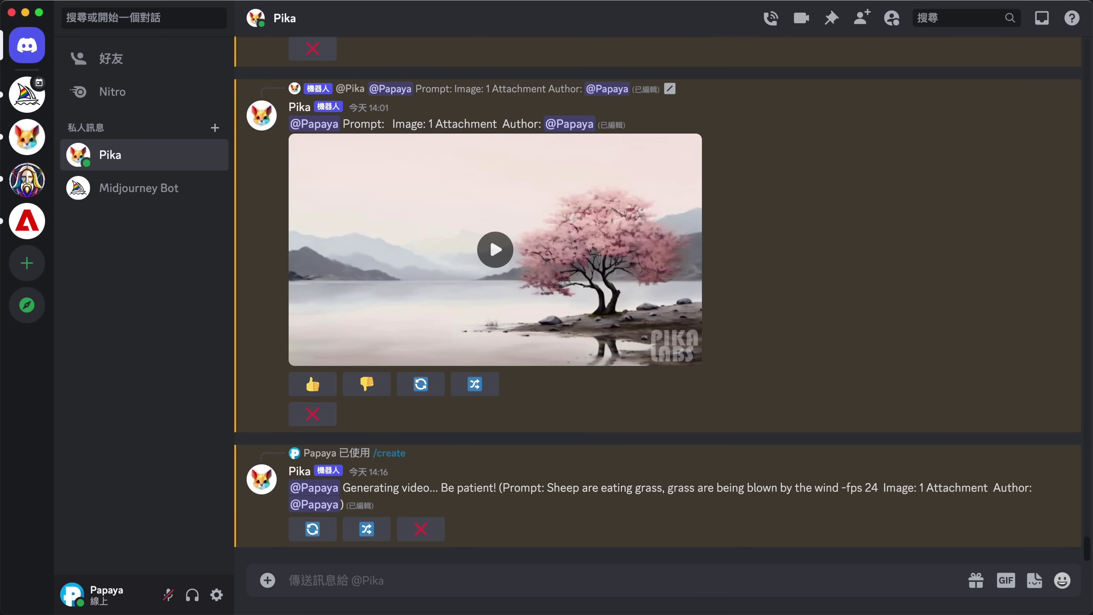
Regenerate the sheep pasture video with the same prompt and play the resulting Pika clips
click(312, 529)
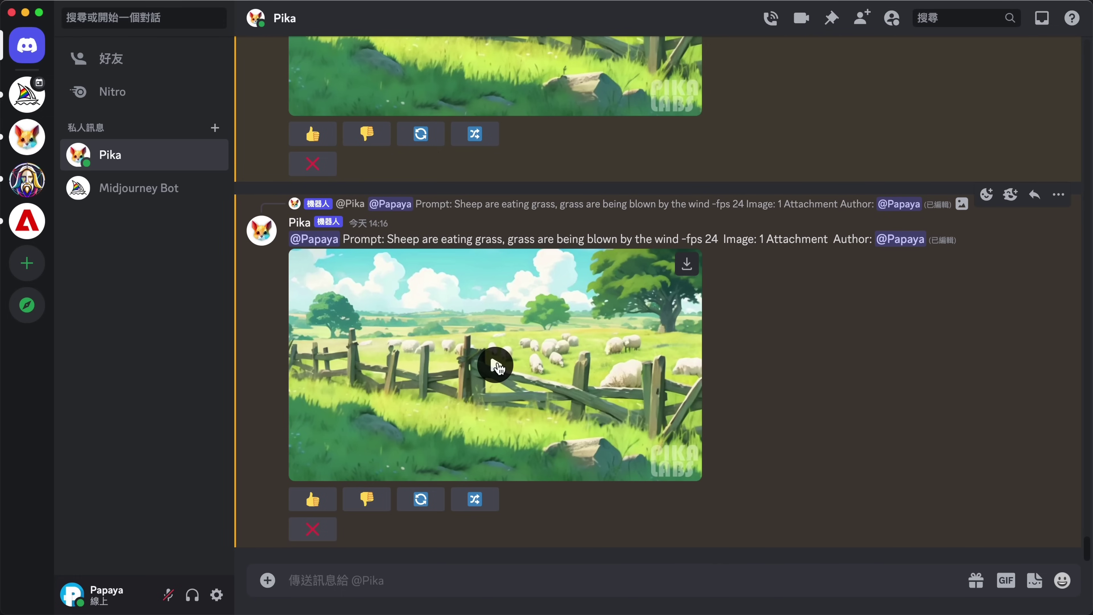
click(498, 367)
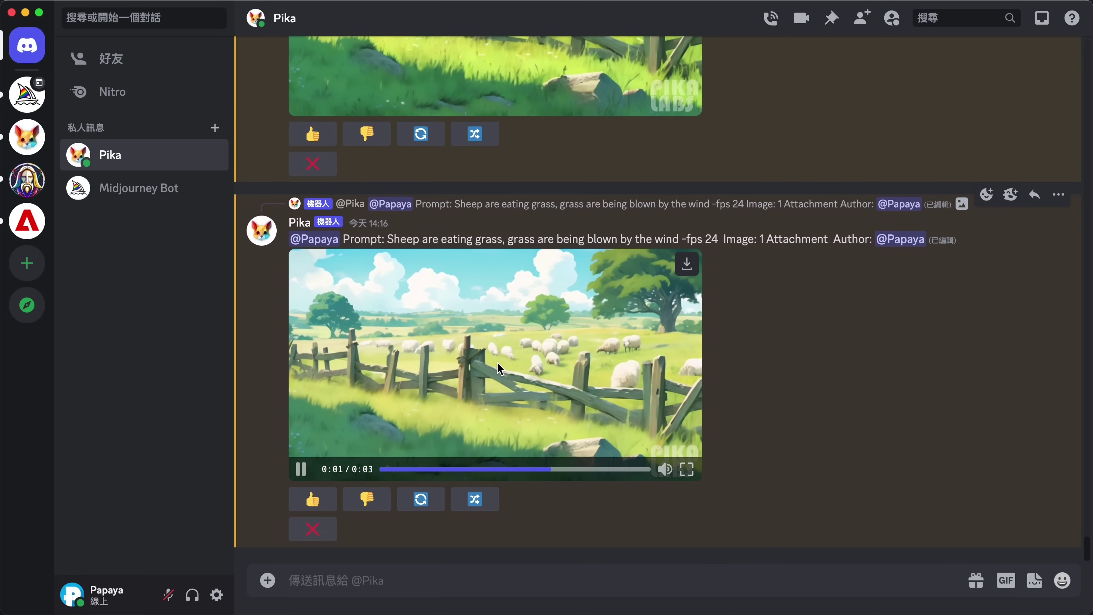
scroll(499, 368, up, 2)
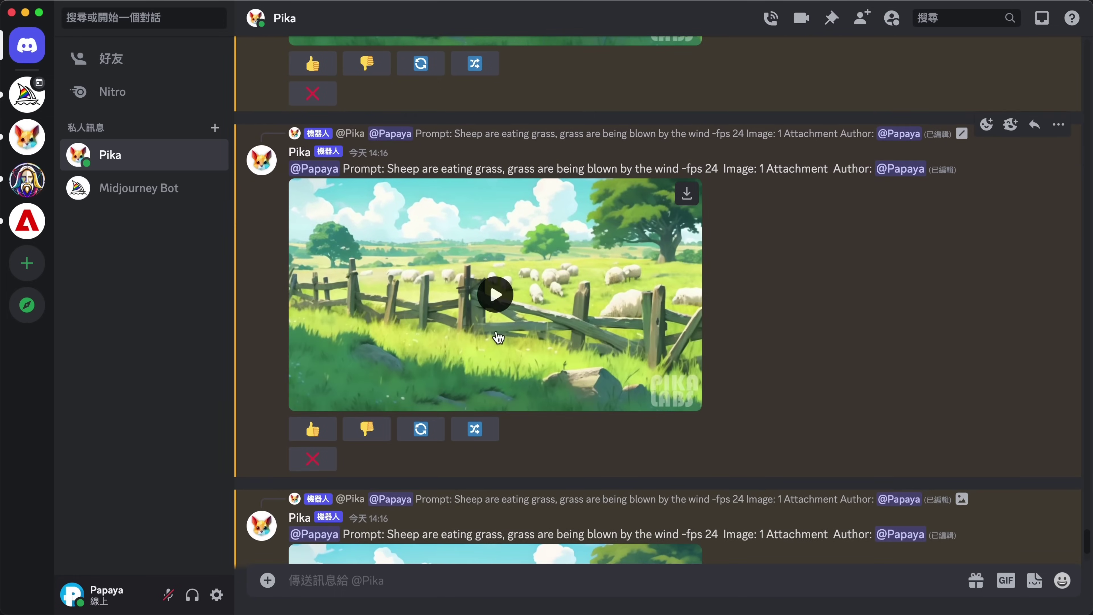
click(497, 296)
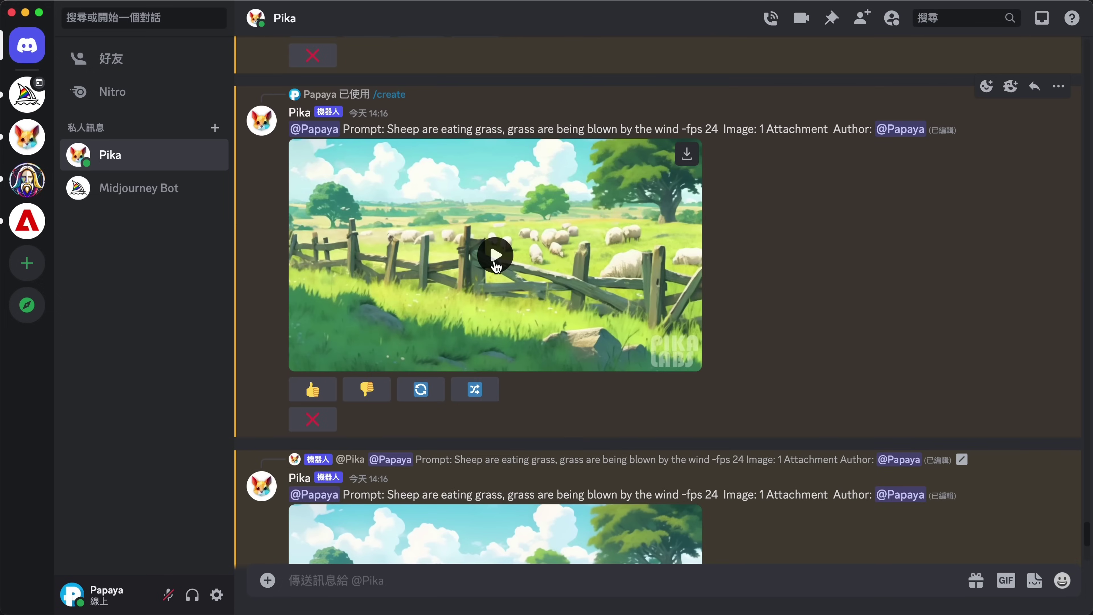
click(496, 263)
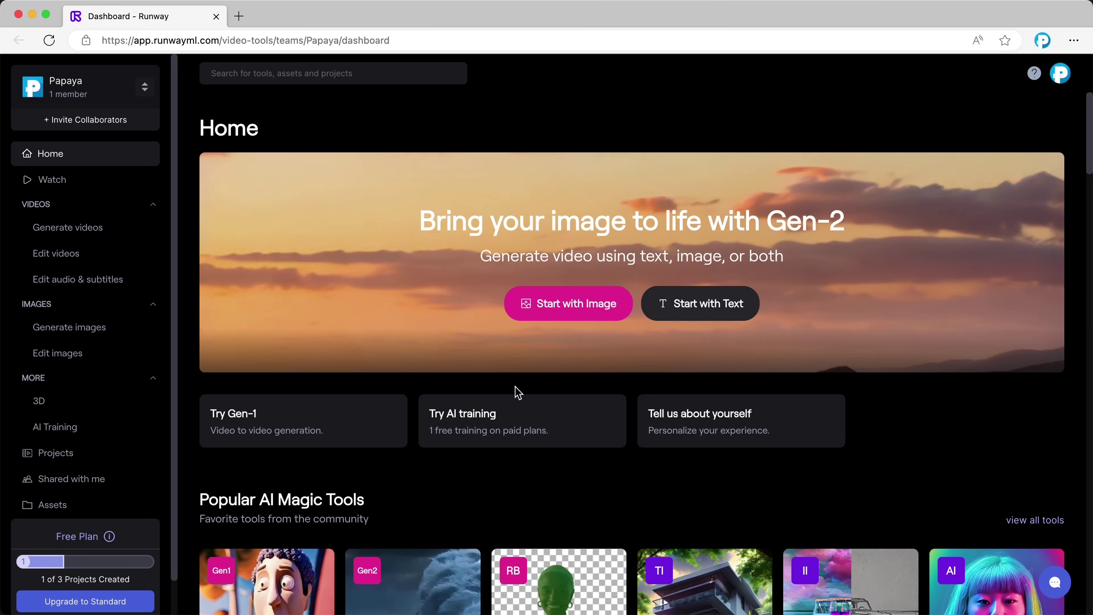
In Runway Gen-2, generate a video from Image 1.png with the description "Sheep are eating grass, grass are being blown by the wind."
click(613, 314)
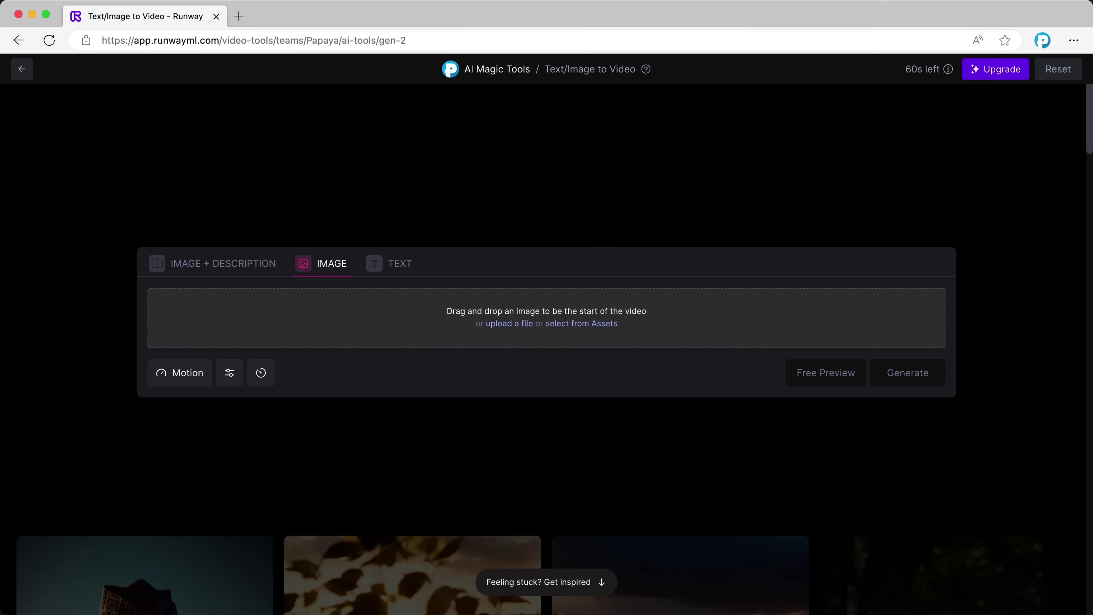
drag(232, 259, 526, 312)
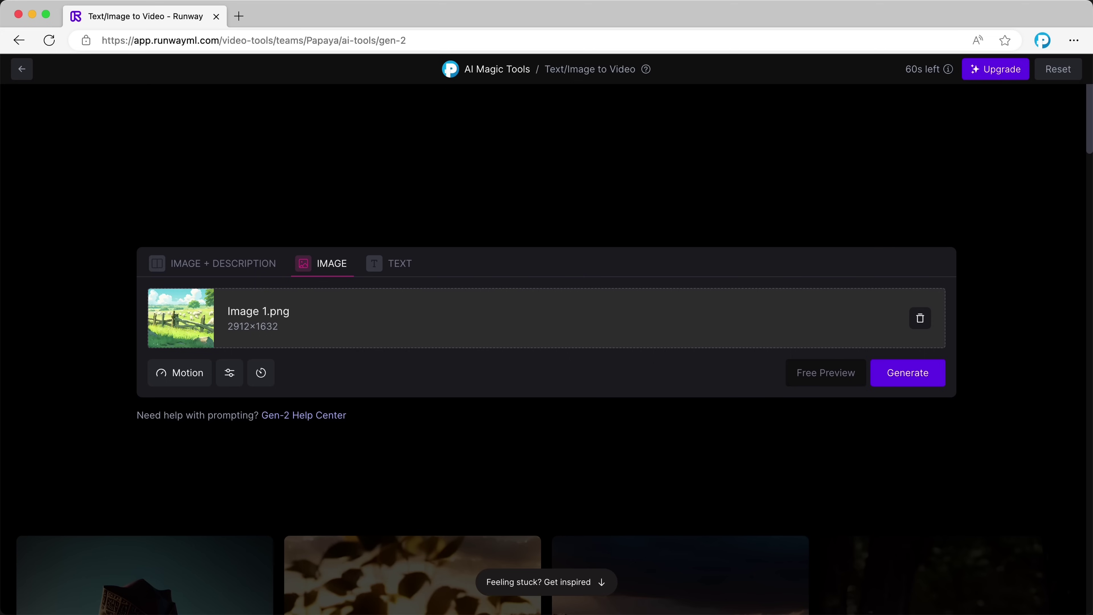
click(241, 265)
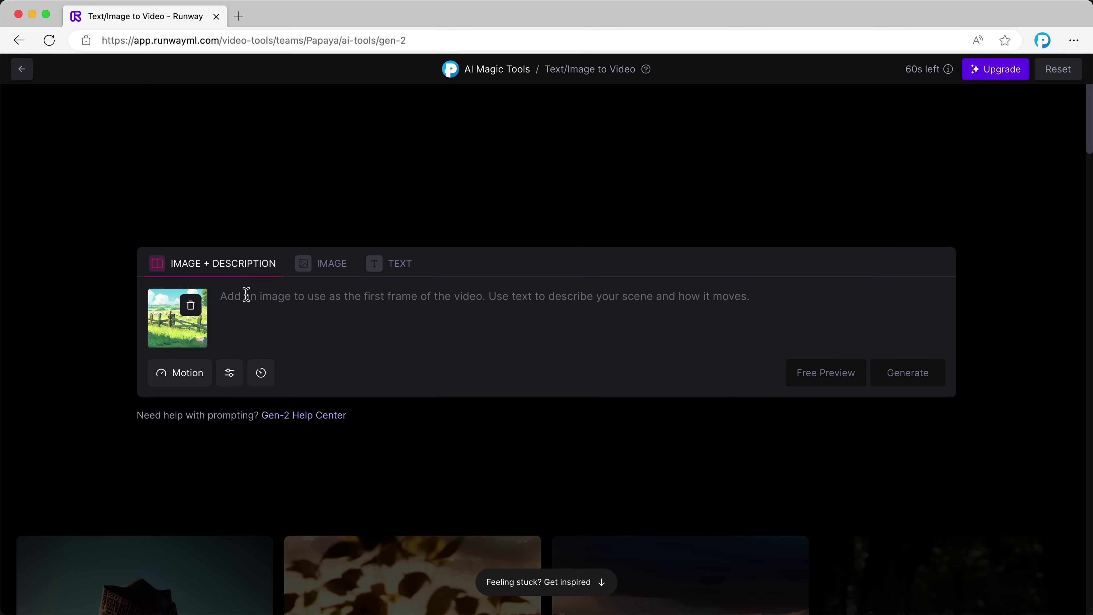
text(Sheep are eating grass, grass are being blown by the wind)
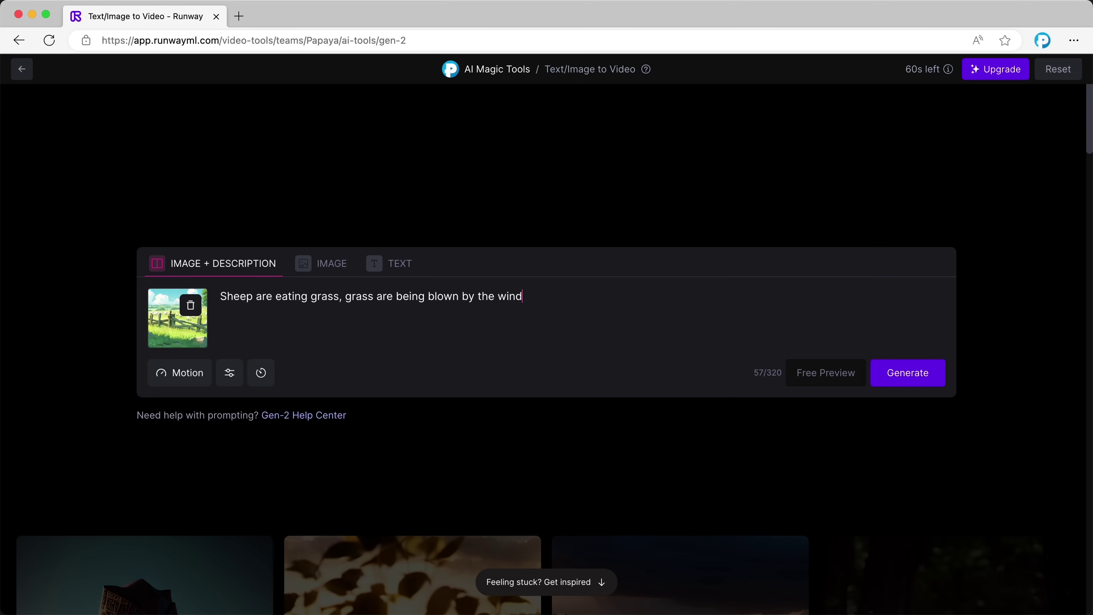
text(.)
click(889, 379)
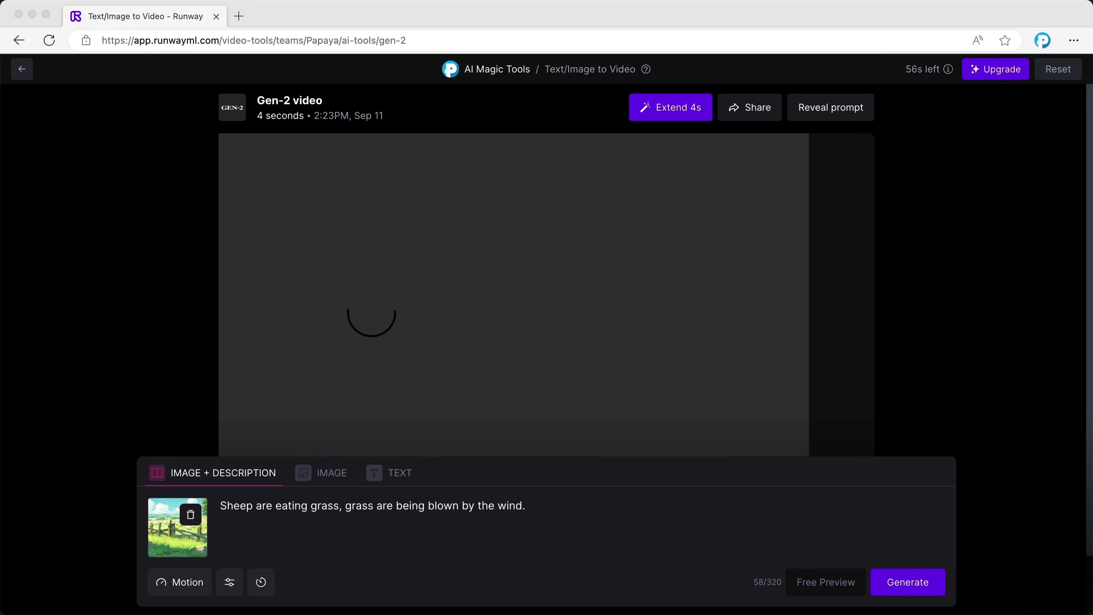
Play back the generated Gen-2 pasture video in Runway
click(234, 422)
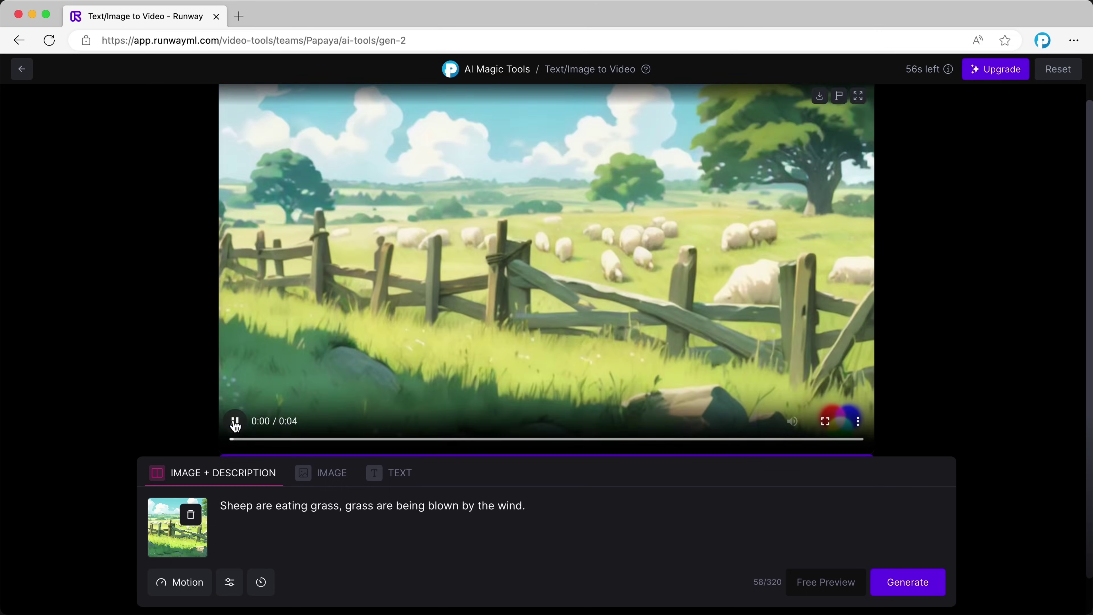
click(235, 421)
click(235, 421)
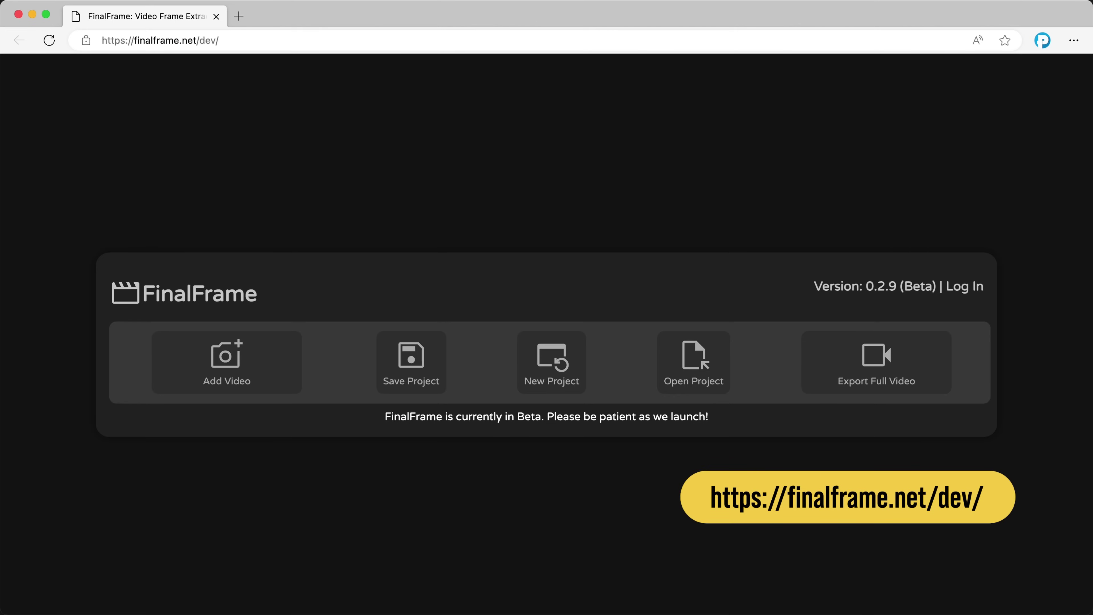
In FinalFrame, add Image 1.mp4 from Downloads and save the clip's final frame as an image
click(244, 370)
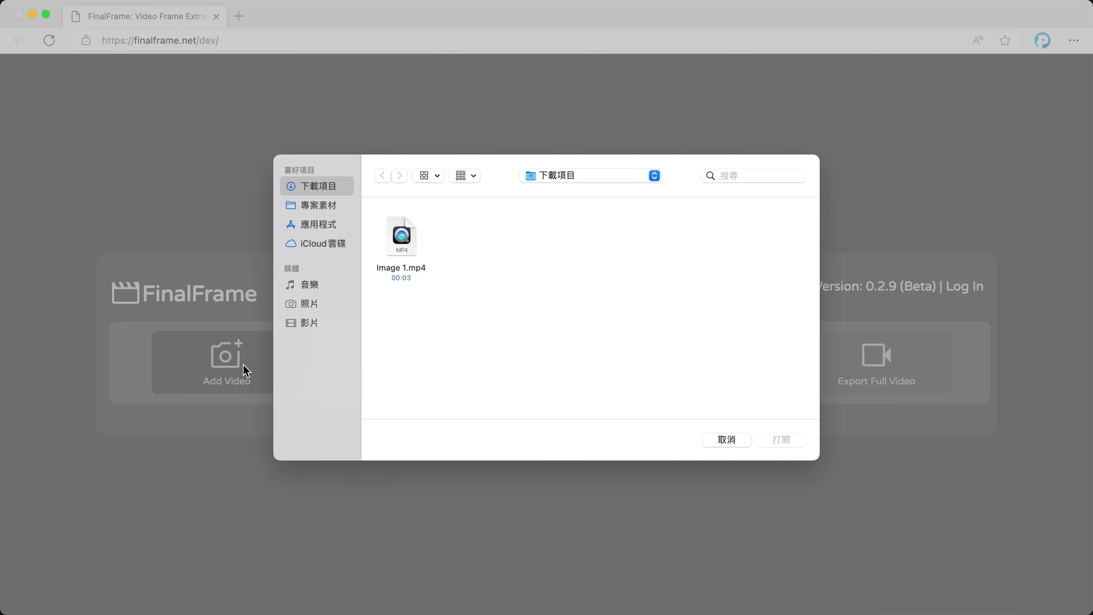
double_click(404, 251)
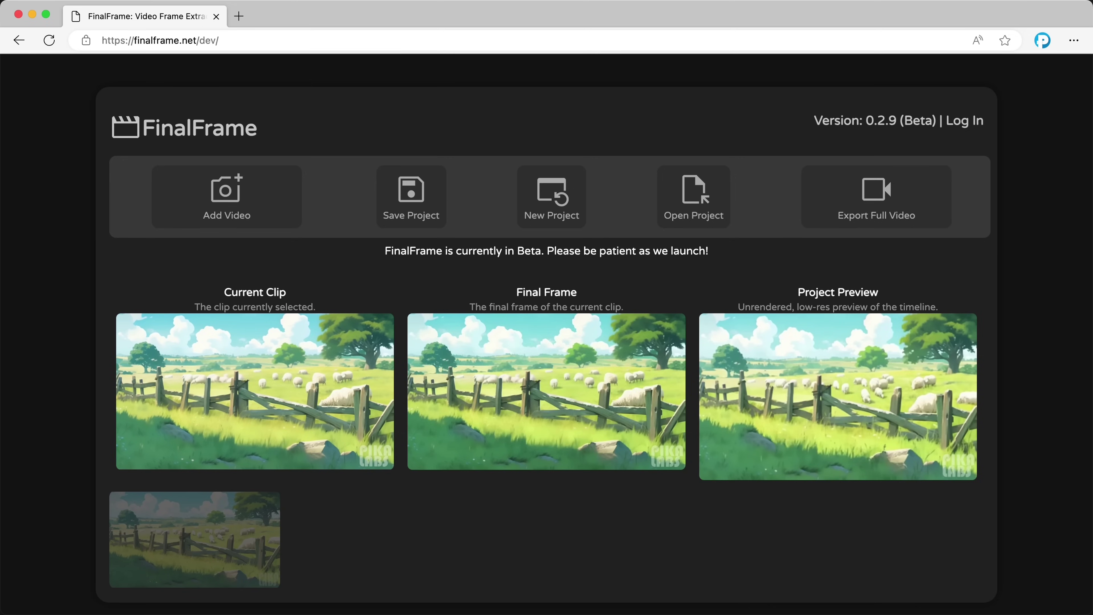
click(547, 381)
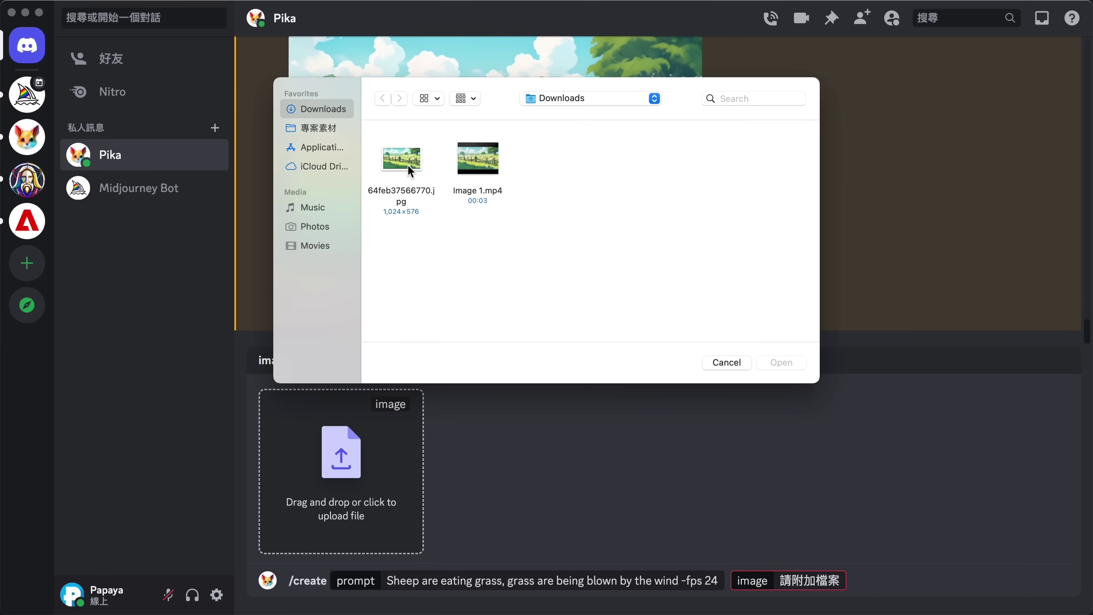
In Discord's Pika chat, attach 64feb37566770.jpg as the image prompt and submit the /create command to generate the follow-up clip
click(408, 165)
double_click(408, 164)
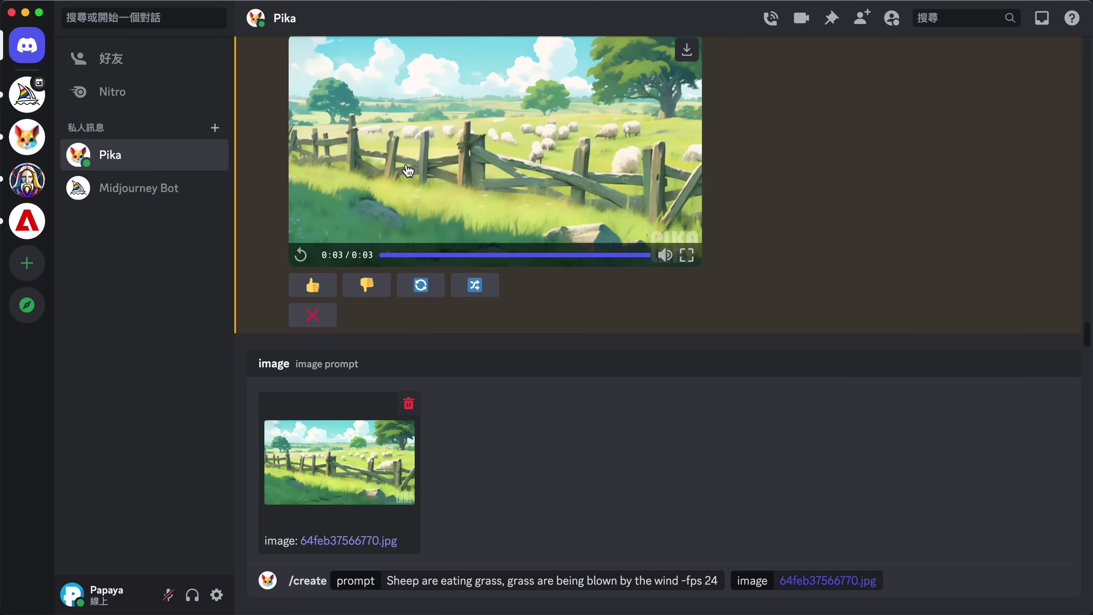
key(Return)
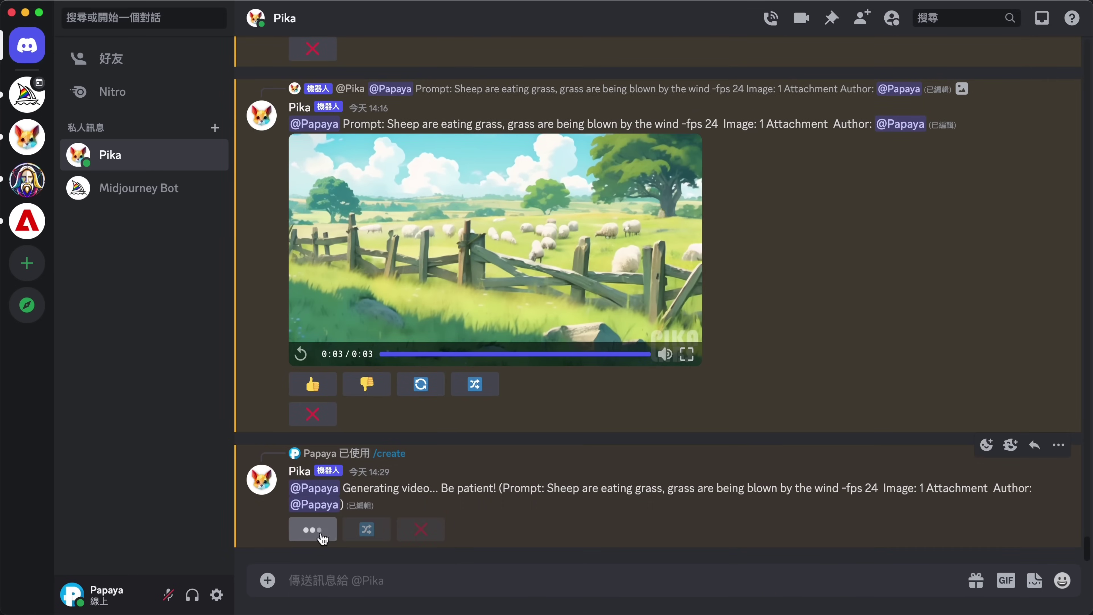
click(322, 536)
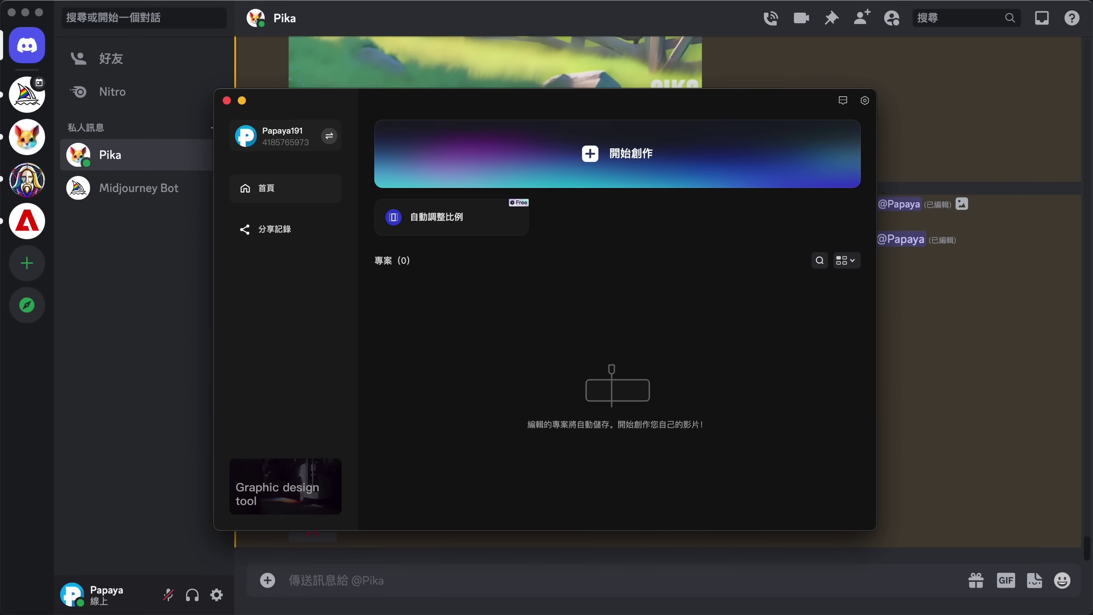
In CapCut, start a new project and place Video 1.mp4 and Video 2.mp4 from Downloads back to back on the timeline
click(655, 169)
key(super+Tab)
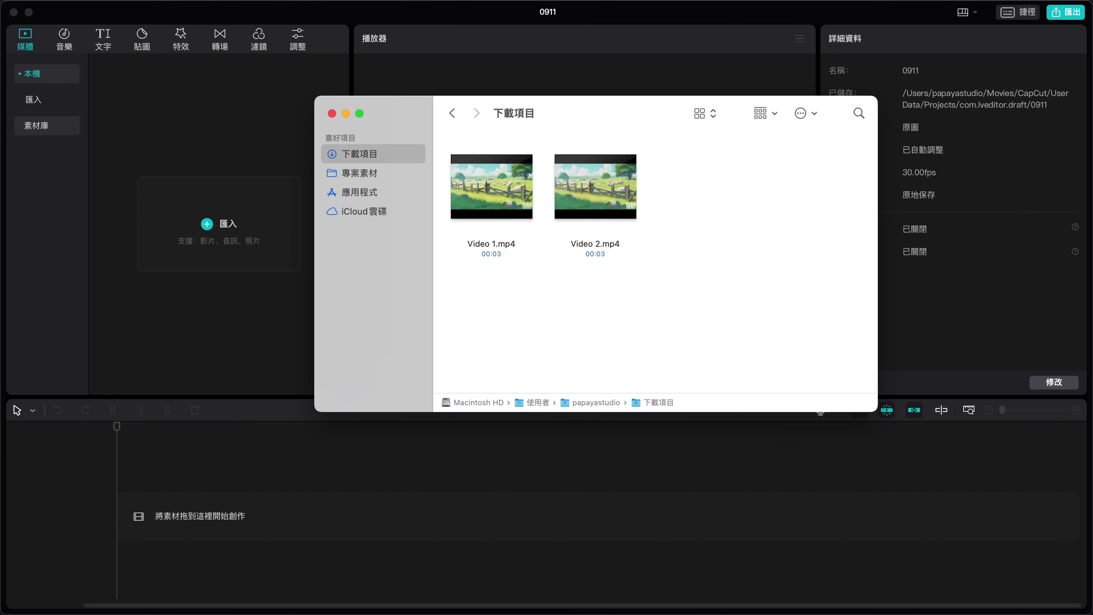
key(super+a)
drag(511, 196, 289, 519)
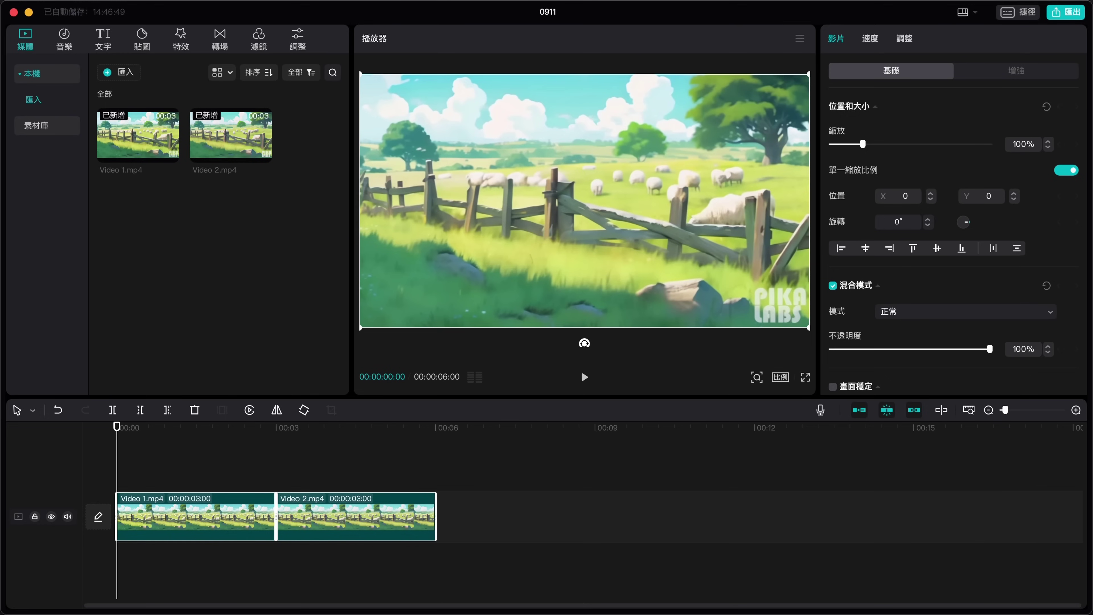
Preview the joined clips and export the video as 0911 in 1080P, H.264 mp4 at 24fps
key(space)
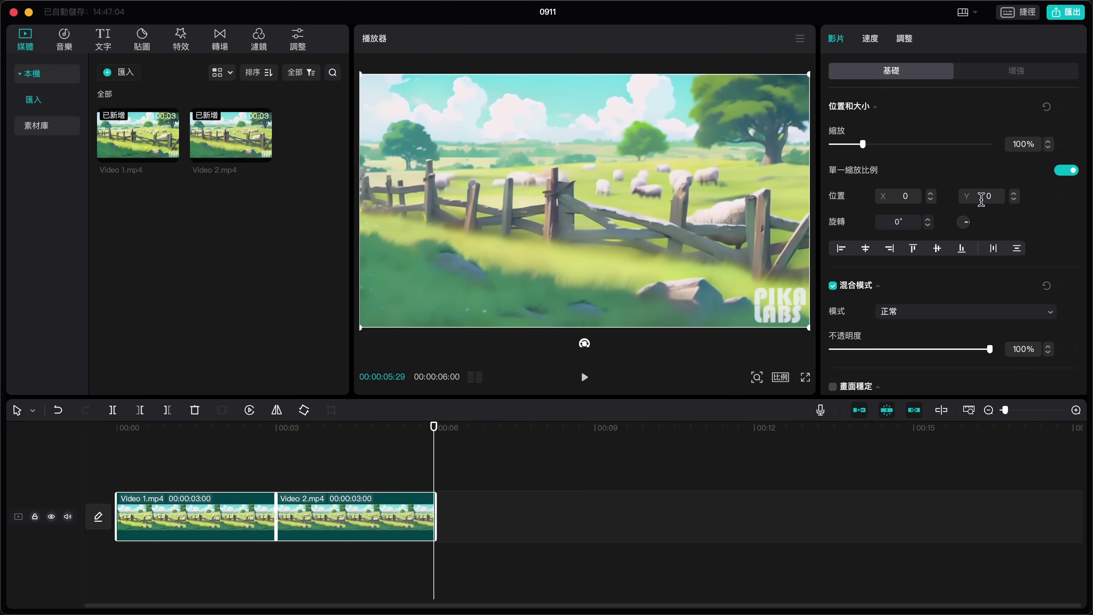
click(1064, 15)
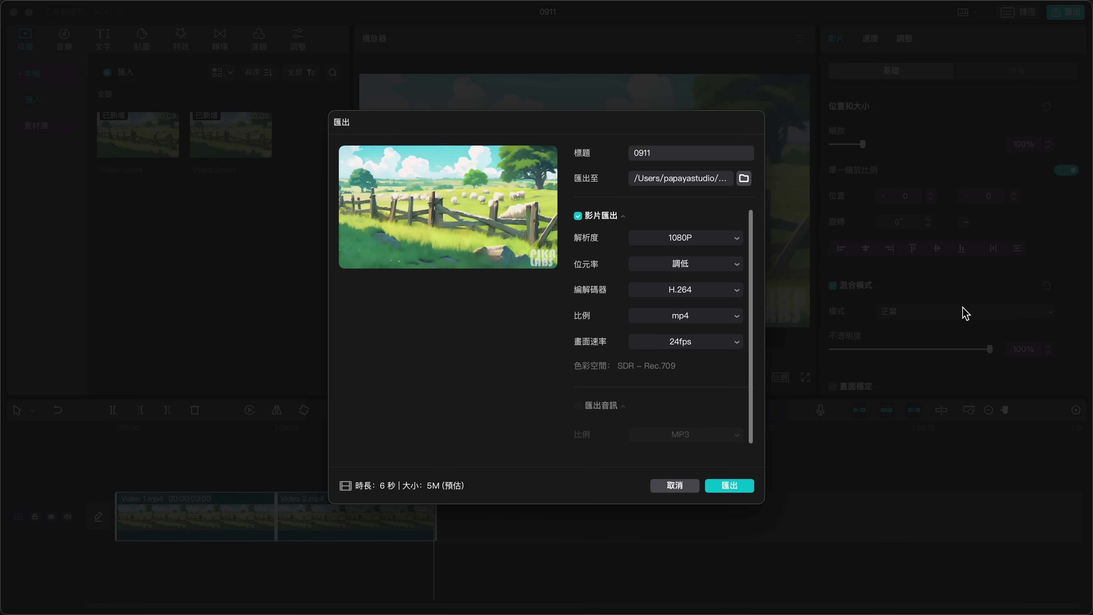
click(730, 485)
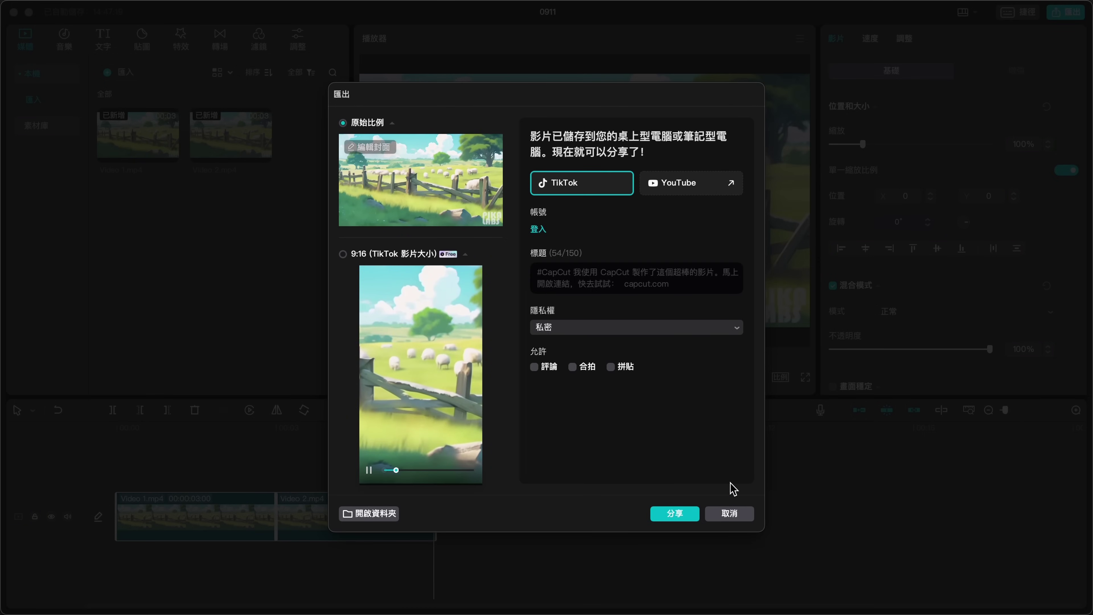